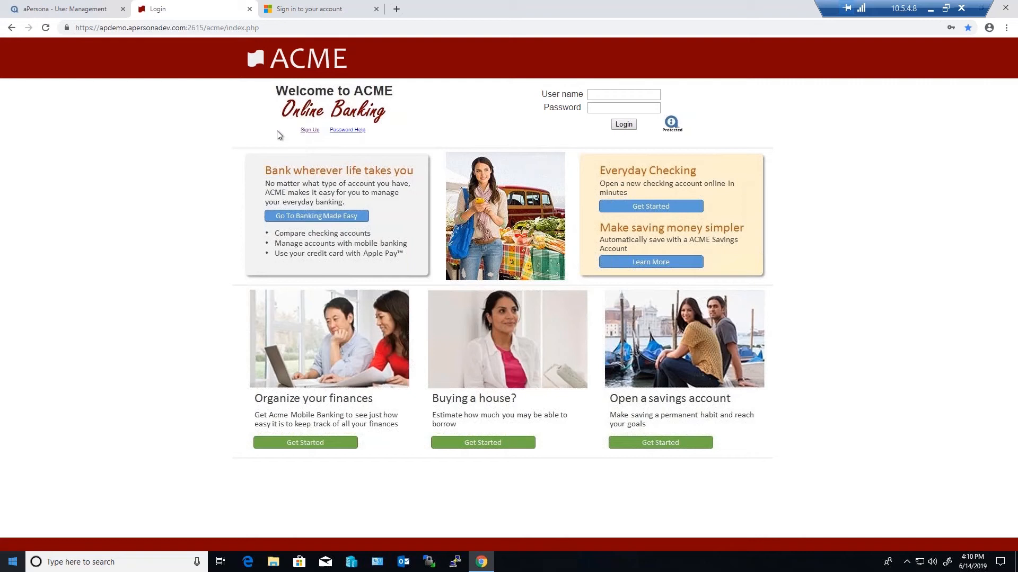
Open the ACME sign-up form and enter the username apdemo and the account password in both password fields
{"action": "left_click", "coordinate": [309, 131]}
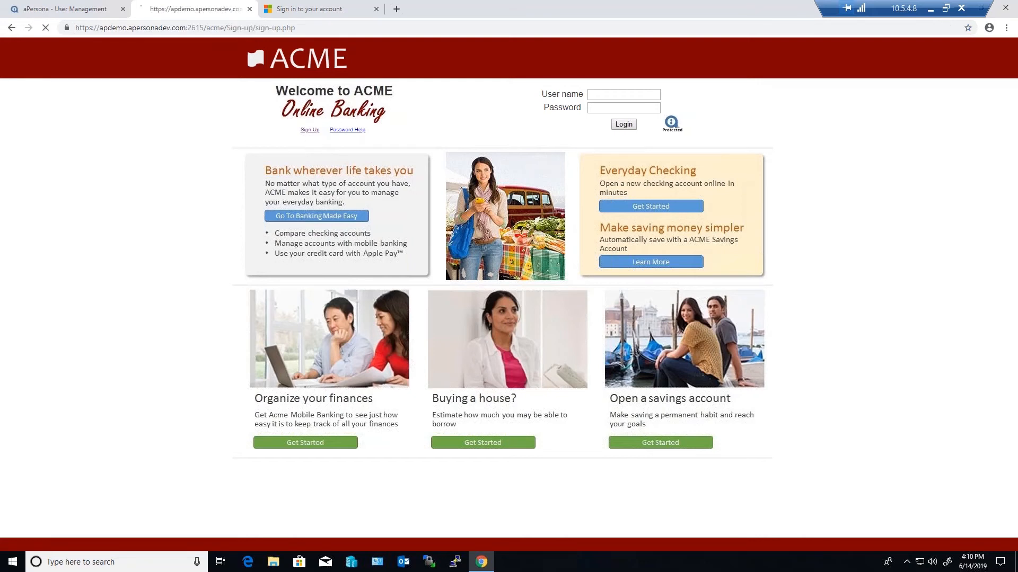
{"action": "left_click", "coordinate": [522, 110]}
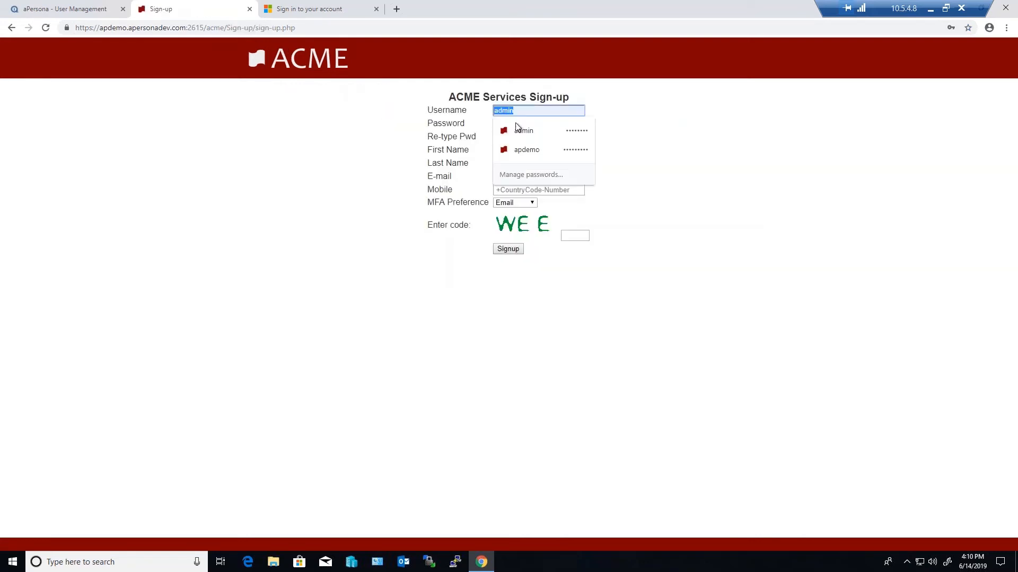
{"action": "left_click", "coordinate": [526, 150]}
{"action": "left_click", "coordinate": [530, 123]}
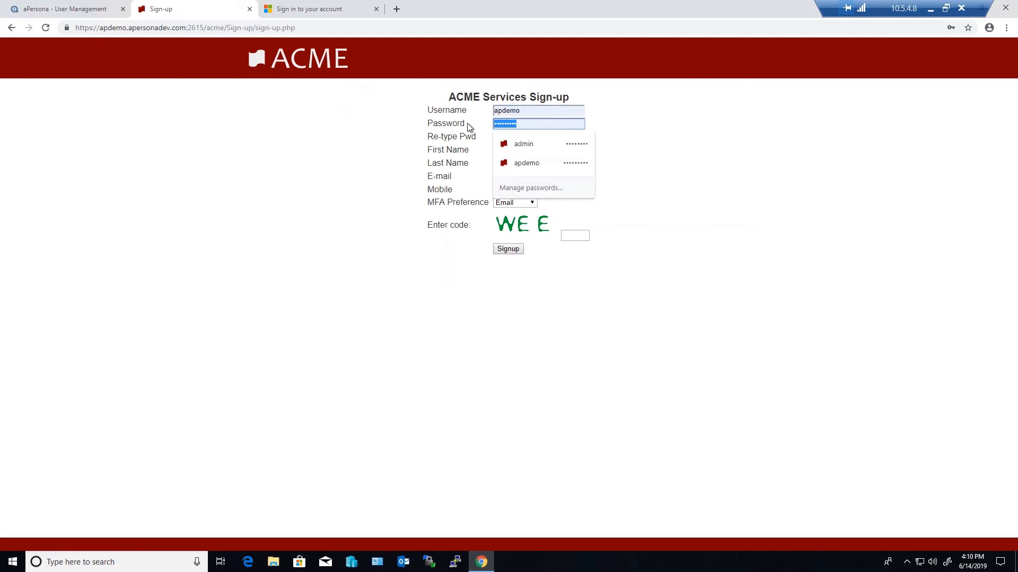
{"action": "key", "text": "Escape"}
{"action": "type", "text": "****"}
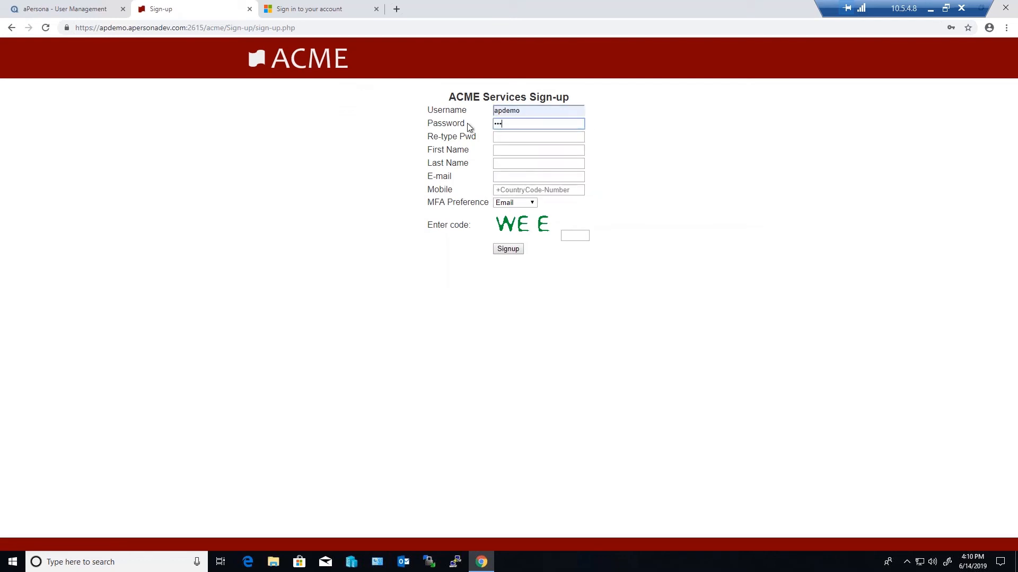
{"action": "type", "text": "****"}
{"action": "key", "text": "Tab"}
{"action": "type", "text": "********"}
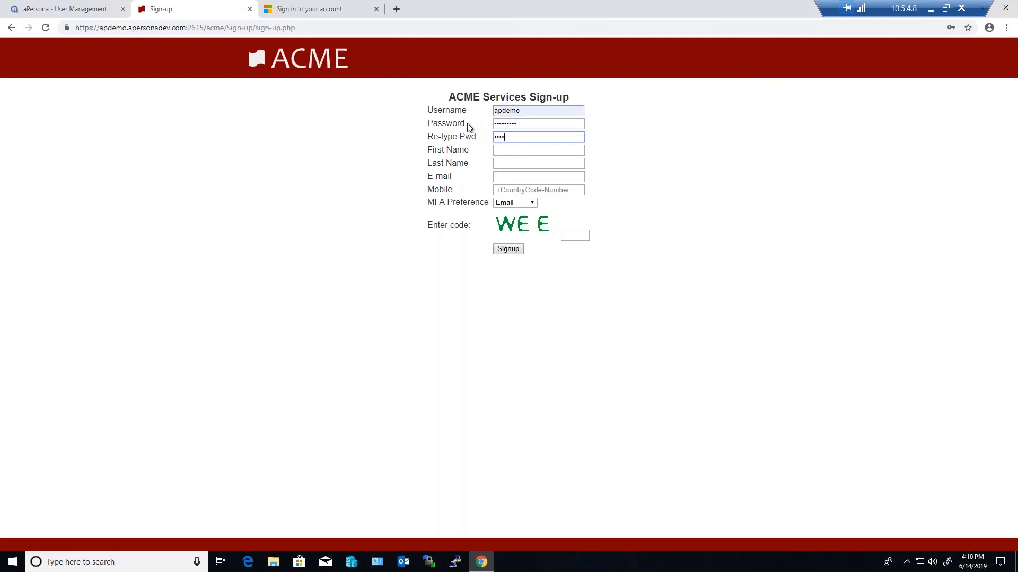
{"action": "key", "text": "Tab"}
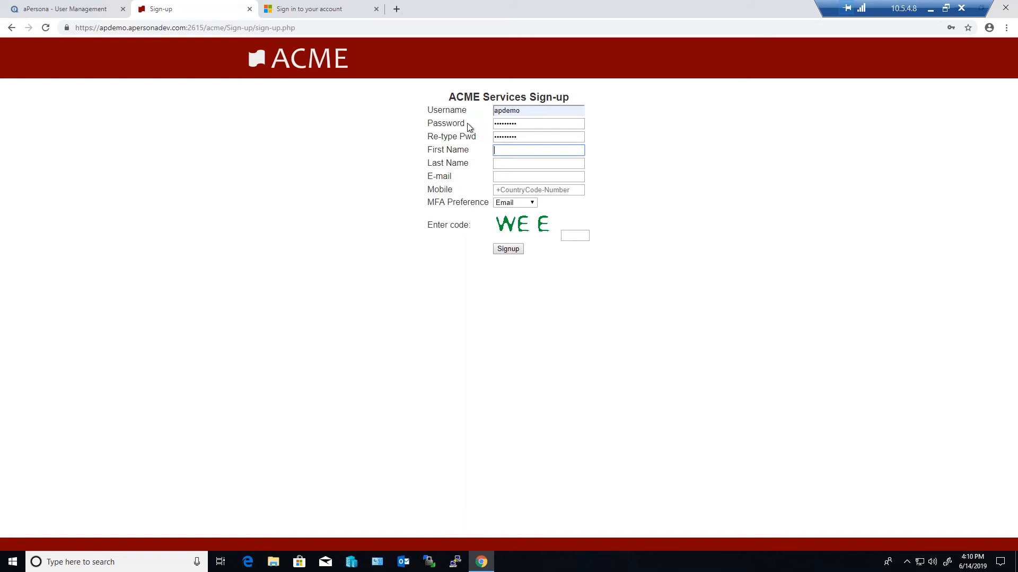
Fill in the customer's first name, last name, e-mail address and mobile number in the sign-up form
{"action": "type", "text": "aP"}
{"action": "key", "text": "Tab"}
{"action": "type", "text": "Demo"}
{"action": "key", "text": "Tab"}
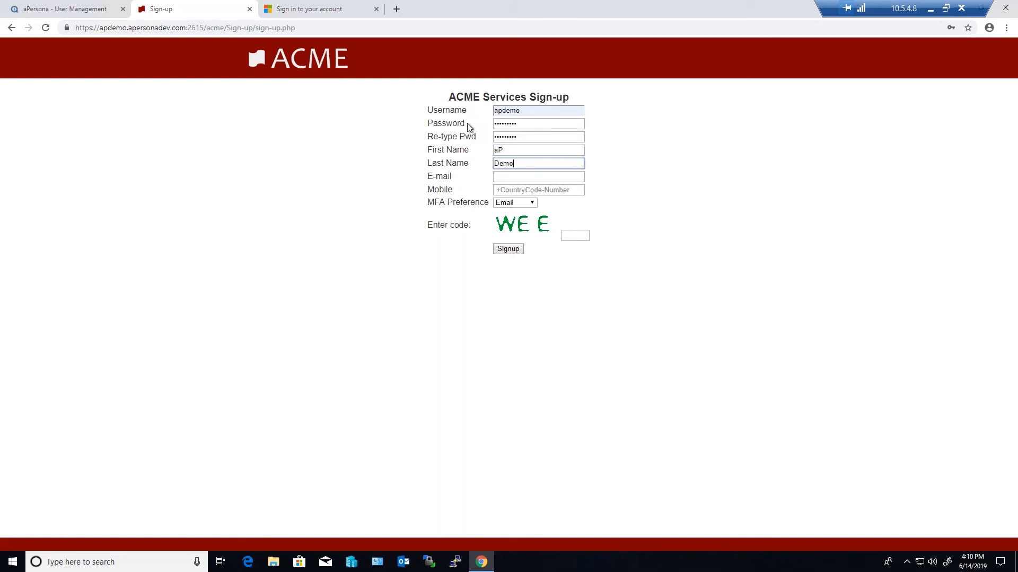
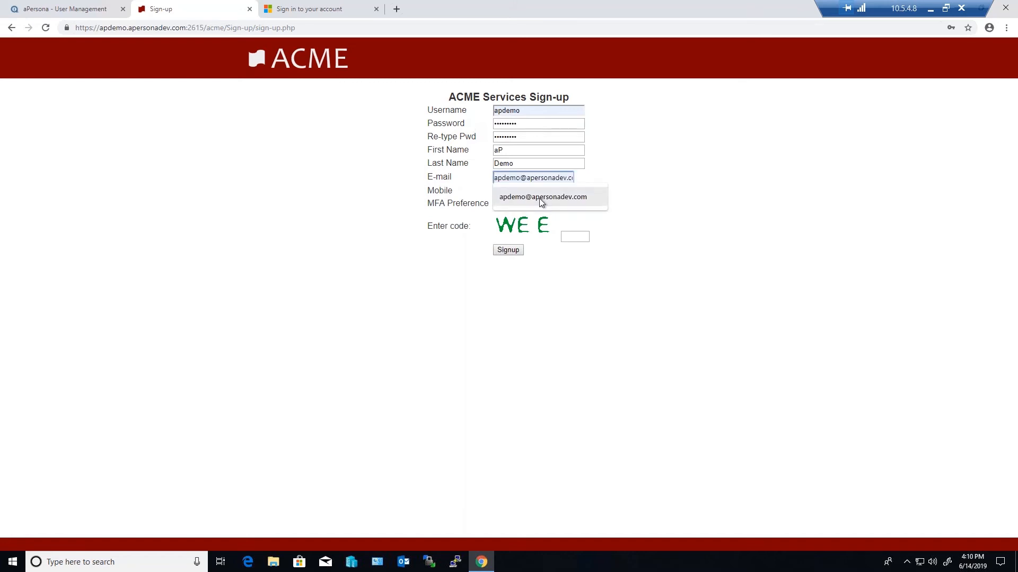
{"action": "left_click", "coordinate": [541, 198]}
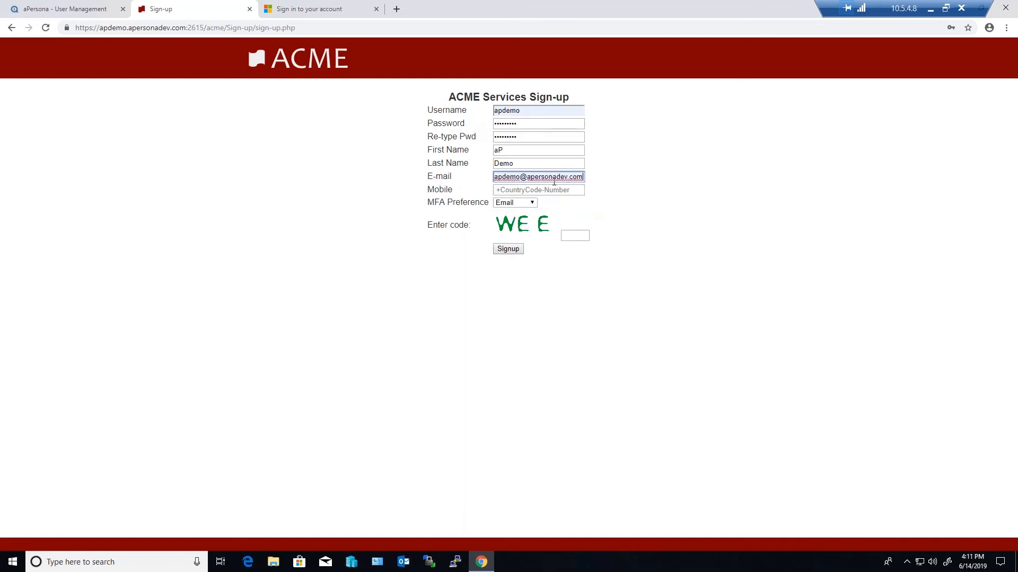
{"action": "key", "text": "Tab"}
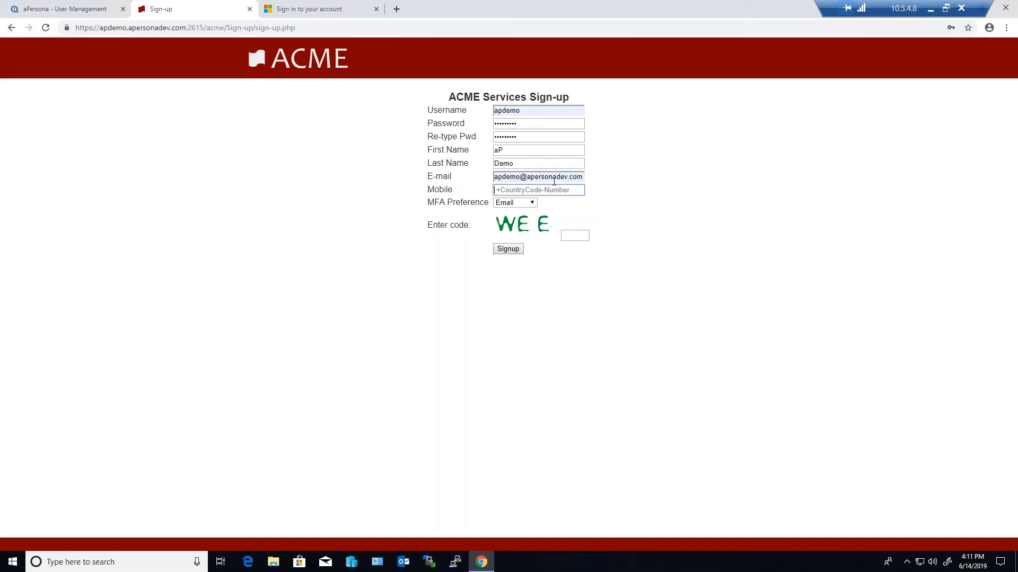
{"action": "type", "text": "999-999-9999"}
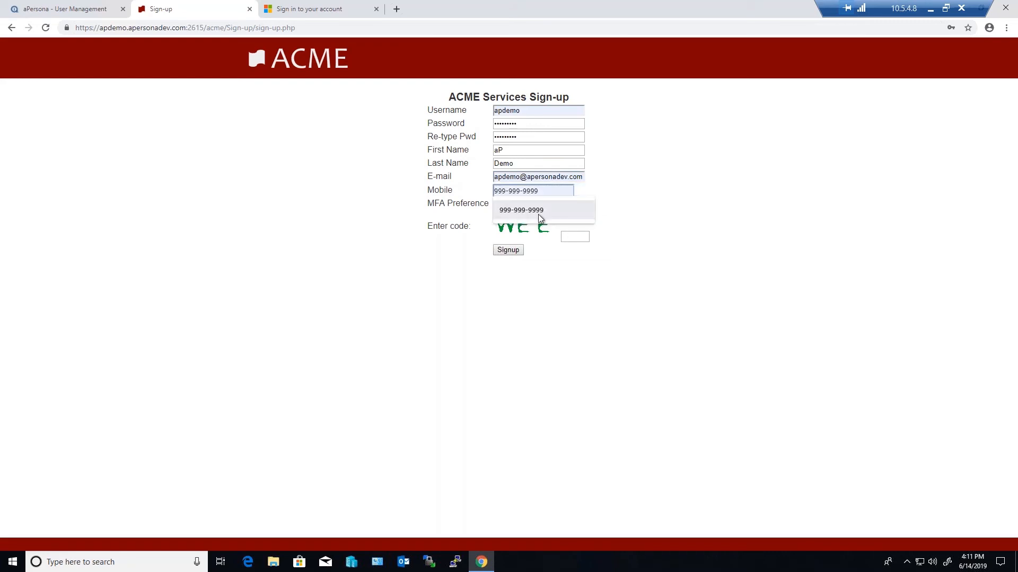
{"action": "left_click", "coordinate": [538, 211]}
Set the MFA preference to Voice Call and submit the sign-up with the displayed verification code
{"action": "left_click", "coordinate": [530, 203]}
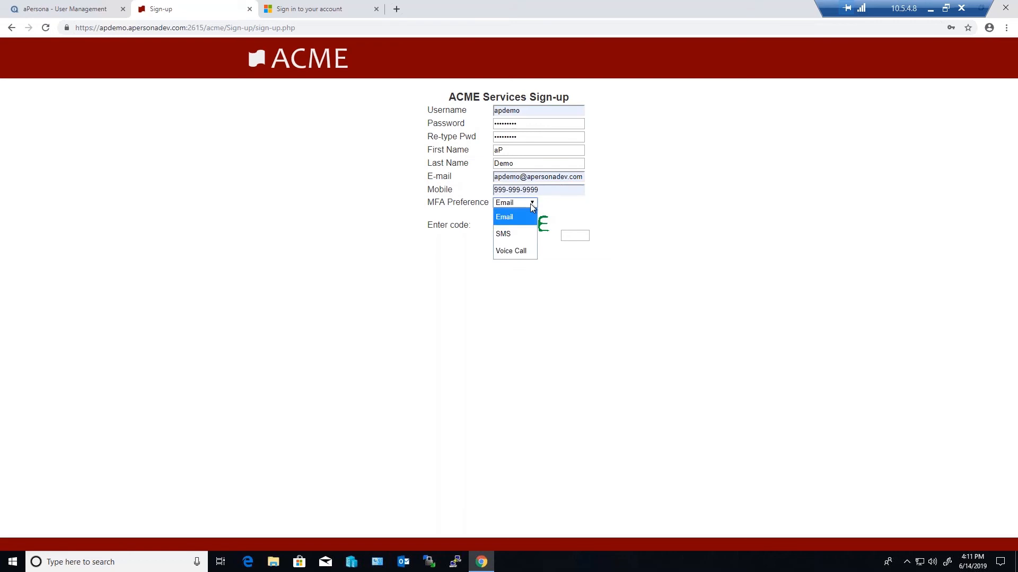
{"action": "left_click", "coordinate": [517, 252]}
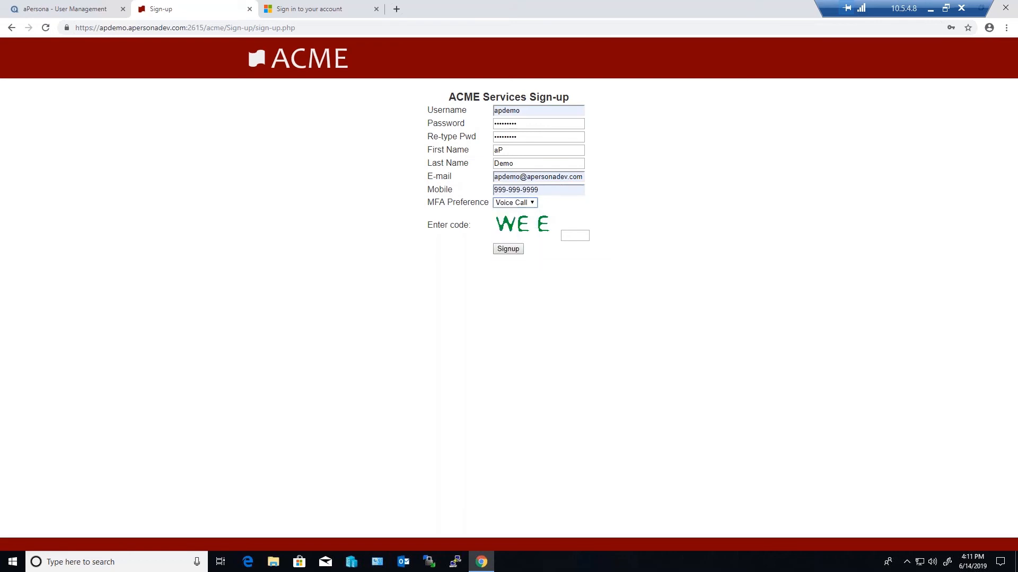
{"action": "left_click", "coordinate": [577, 234]}
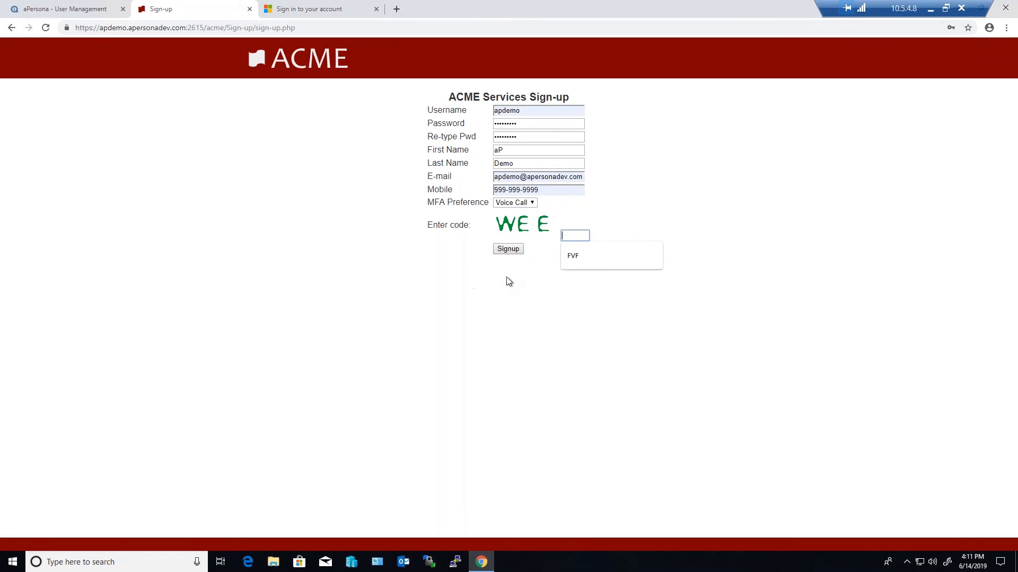
{"action": "type", "text": "WEE"}
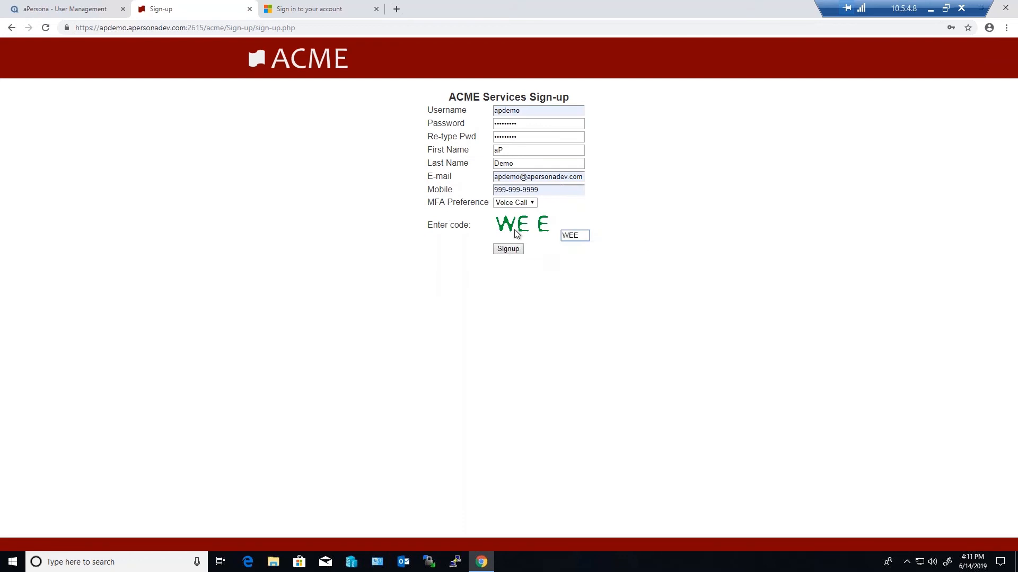
{"action": "left_click", "coordinate": [508, 250]}
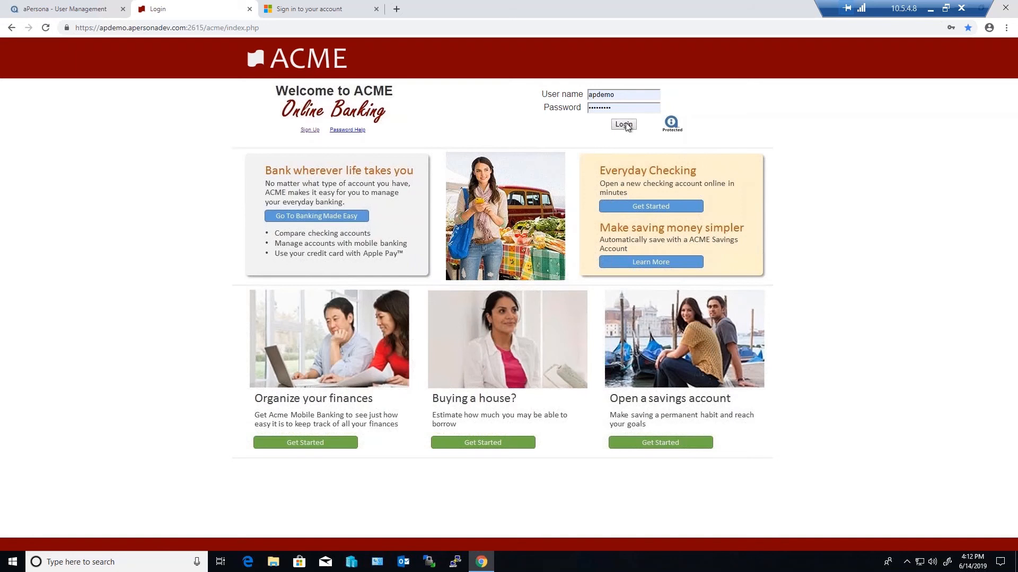
Log in to ACME Online Banking as apdemo, and repeat logging out and back in four times
{"action": "left_click", "coordinate": [624, 124]}
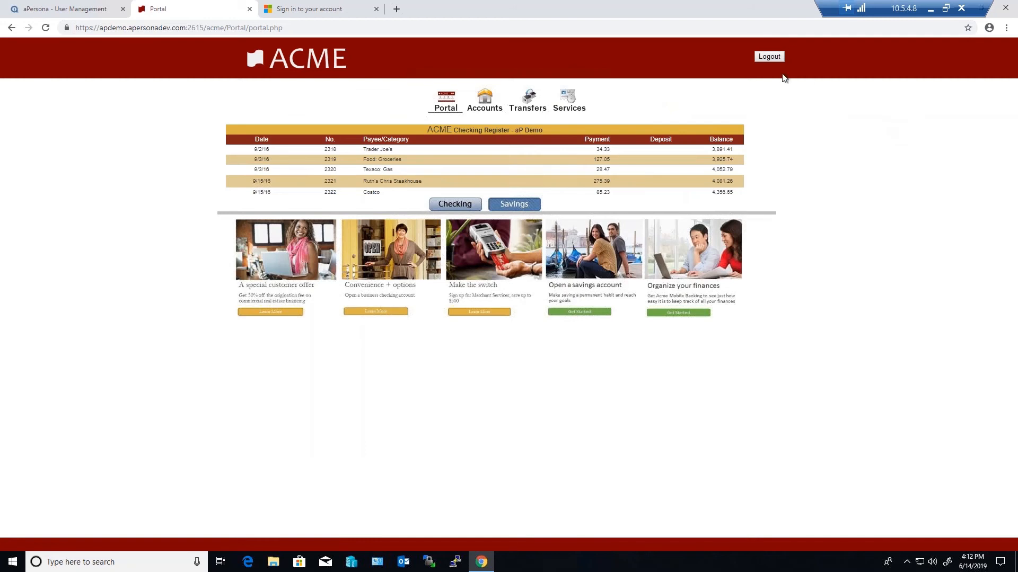
{"action": "left_click", "coordinate": [769, 56]}
{"action": "left_click", "coordinate": [624, 124]}
{"action": "left_click", "coordinate": [769, 56]}
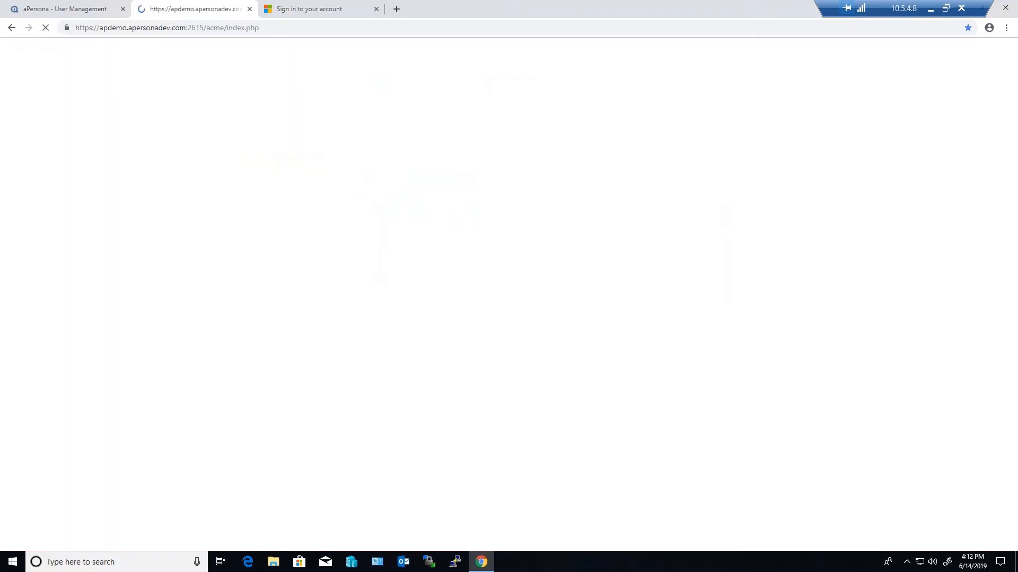
{"action": "left_click", "coordinate": [624, 125]}
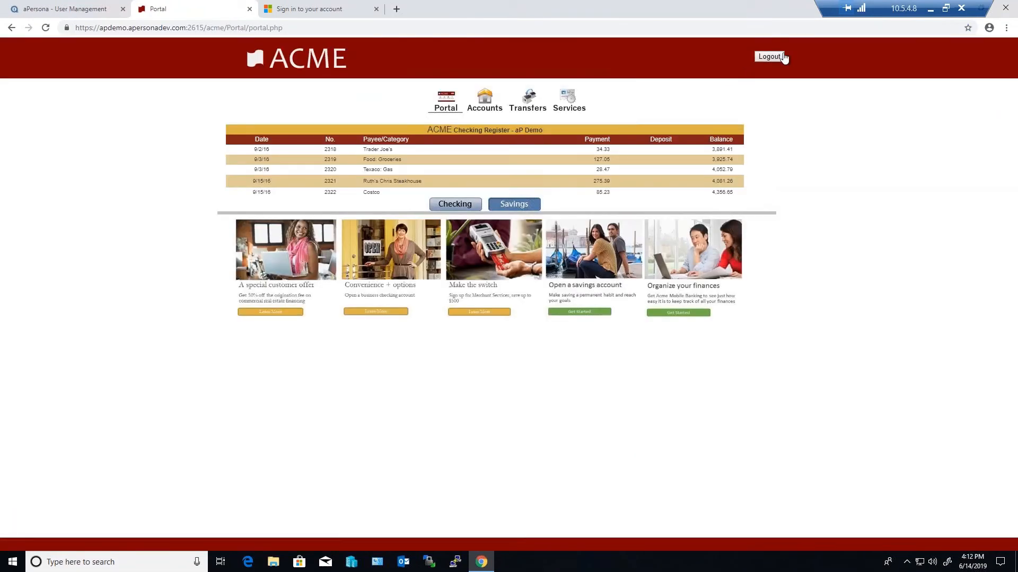
{"action": "left_click", "coordinate": [783, 56]}
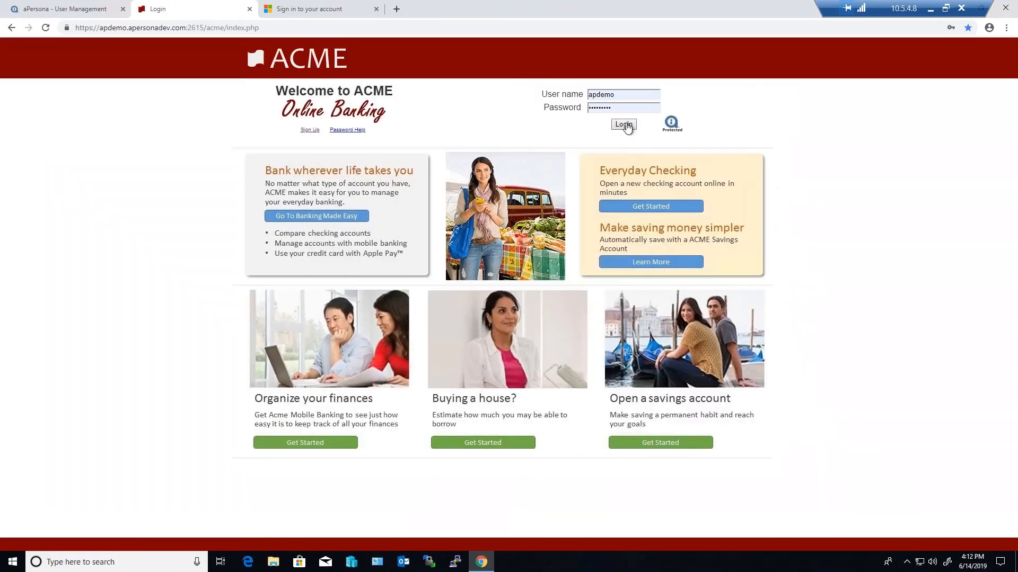
{"action": "left_click", "coordinate": [625, 125]}
{"action": "left_click", "coordinate": [770, 56]}
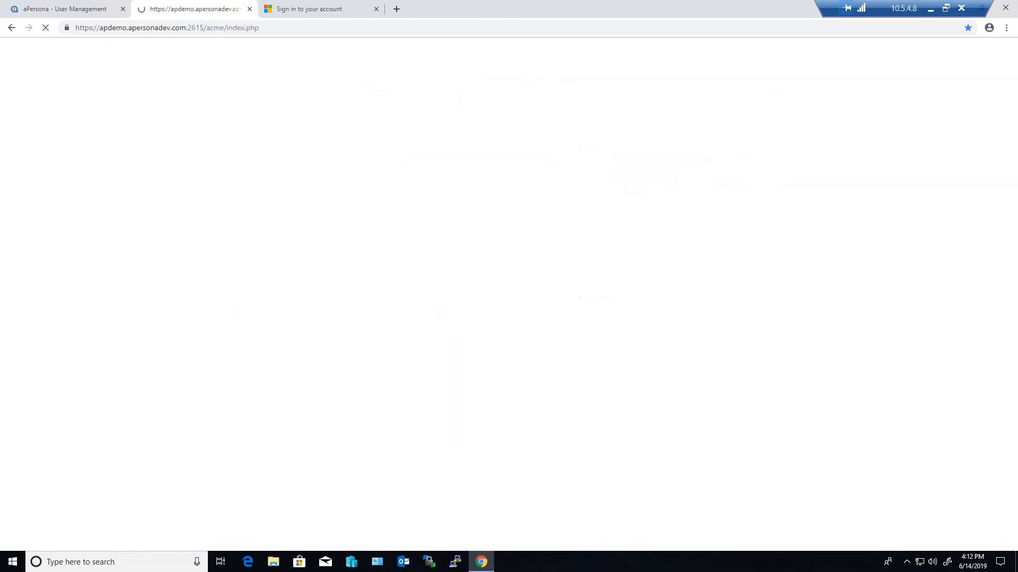
{"action": "left_click", "coordinate": [624, 125]}
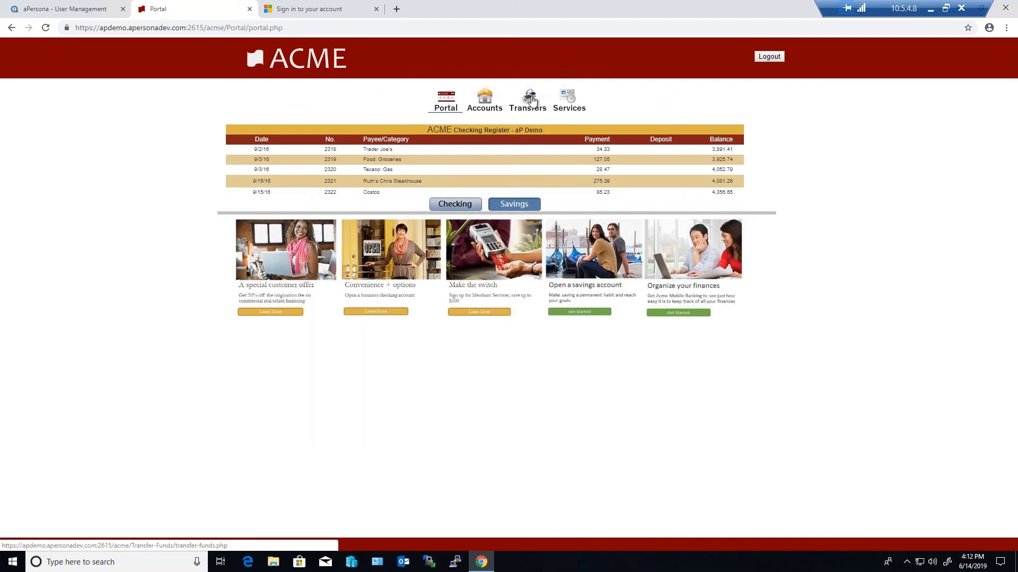
Open the funds transfer form, choose the customer's source account and set the transfer amount to 25000
{"action": "left_click", "coordinate": [529, 105]}
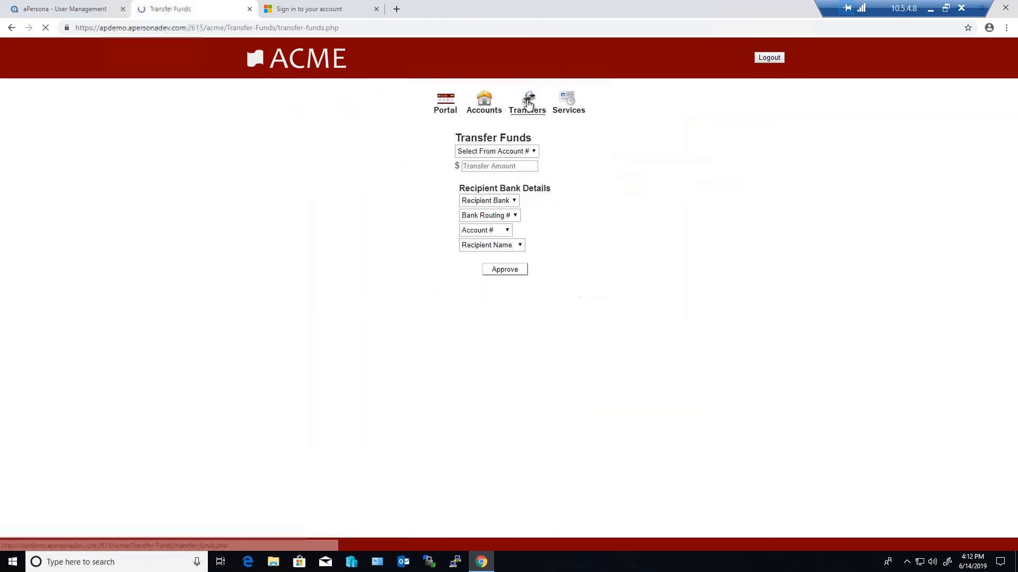
{"action": "left_click", "coordinate": [498, 152]}
{"action": "left_click", "coordinate": [498, 184]}
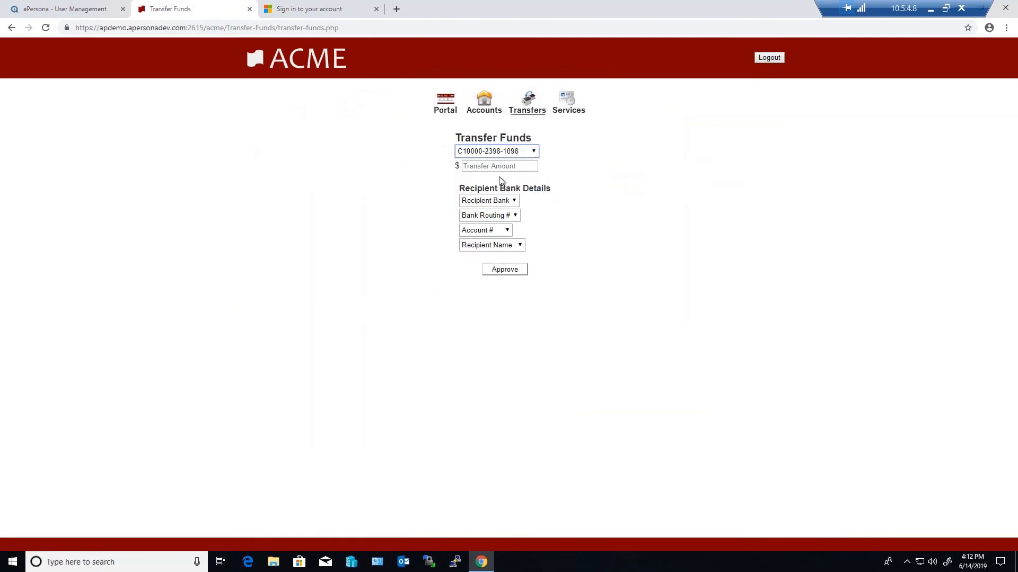
{"action": "left_click", "coordinate": [500, 167]}
{"action": "type", "text": "25000"}
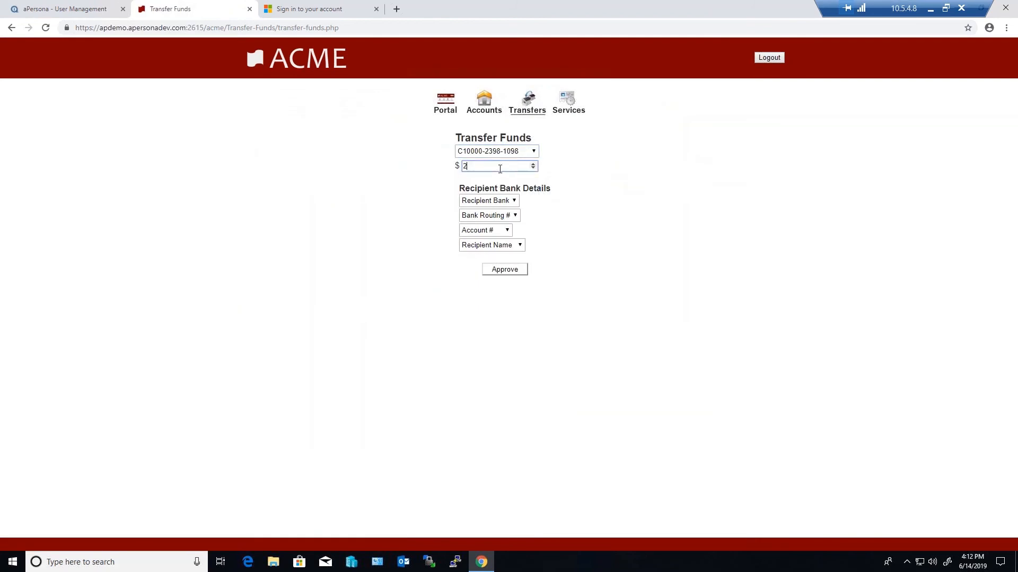
Choose Wells Fargo, its routing number, the recipient's account number and ABC Corp as recipient details, and approve the transfer
{"action": "left_click", "coordinate": [498, 203]}
{"action": "left_click", "coordinate": [494, 233]}
{"action": "left_click", "coordinate": [493, 215]}
{"action": "left_click", "coordinate": [488, 247]}
{"action": "left_click", "coordinate": [498, 230]}
{"action": "left_click", "coordinate": [495, 263]}
{"action": "left_click", "coordinate": [493, 246]}
{"action": "left_click", "coordinate": [493, 277]}
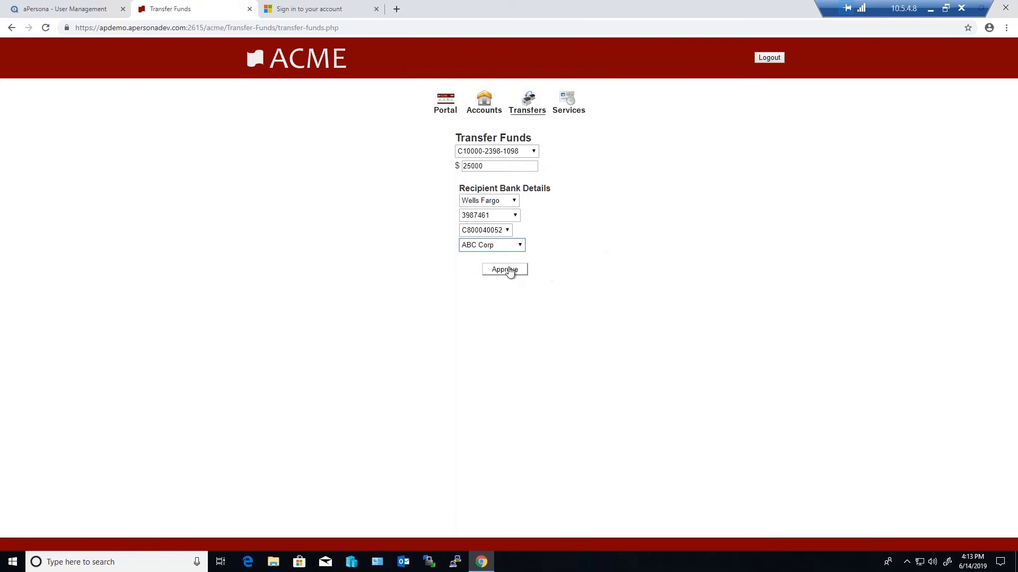
{"action": "left_click", "coordinate": [506, 269]}
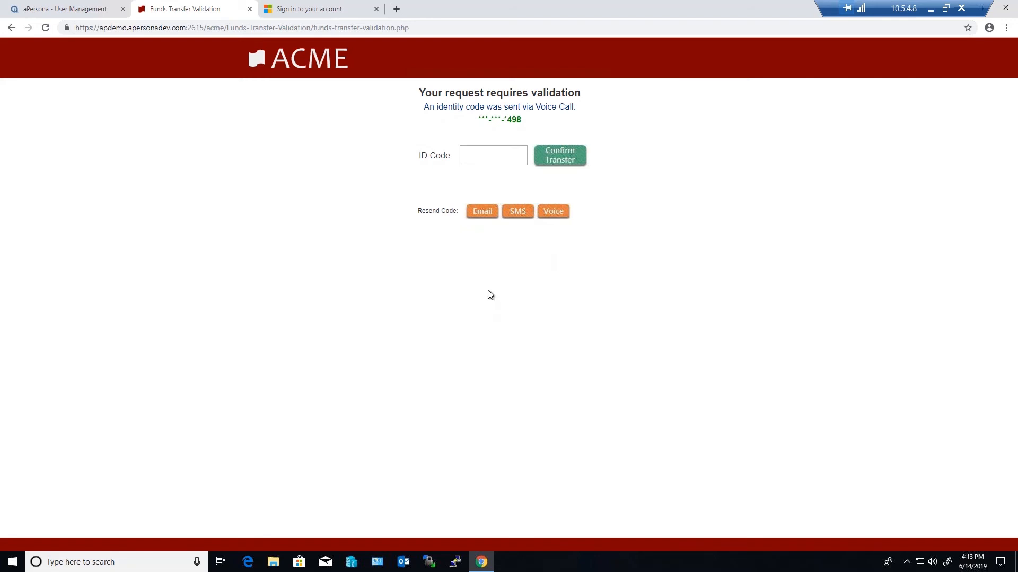
Try to enter the identity code sent by voice call in the ID Code field
{"action": "left_click", "coordinate": [495, 158]}
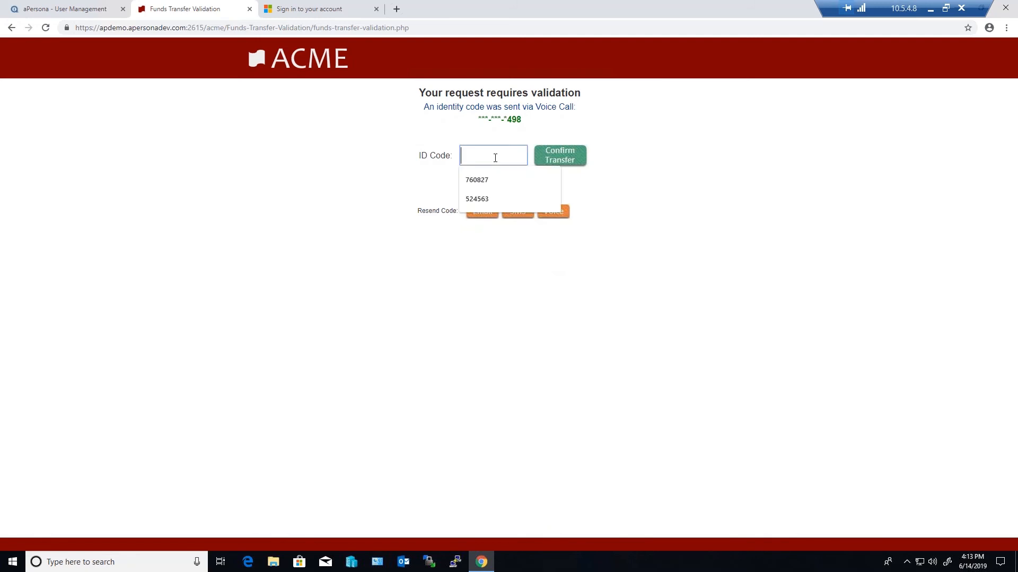
{"action": "type", "text": "7"}
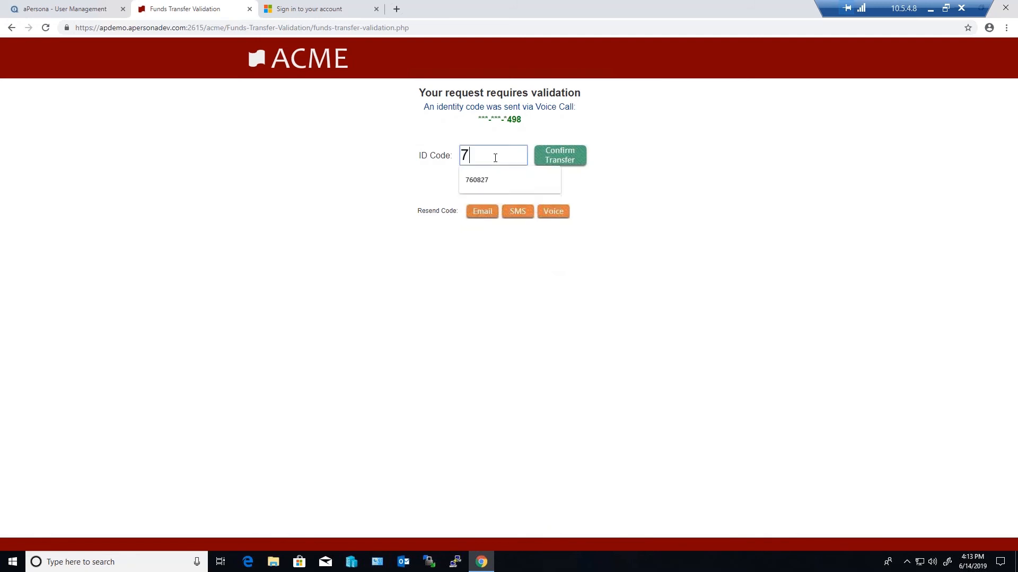
{"action": "type", "text": "362"}
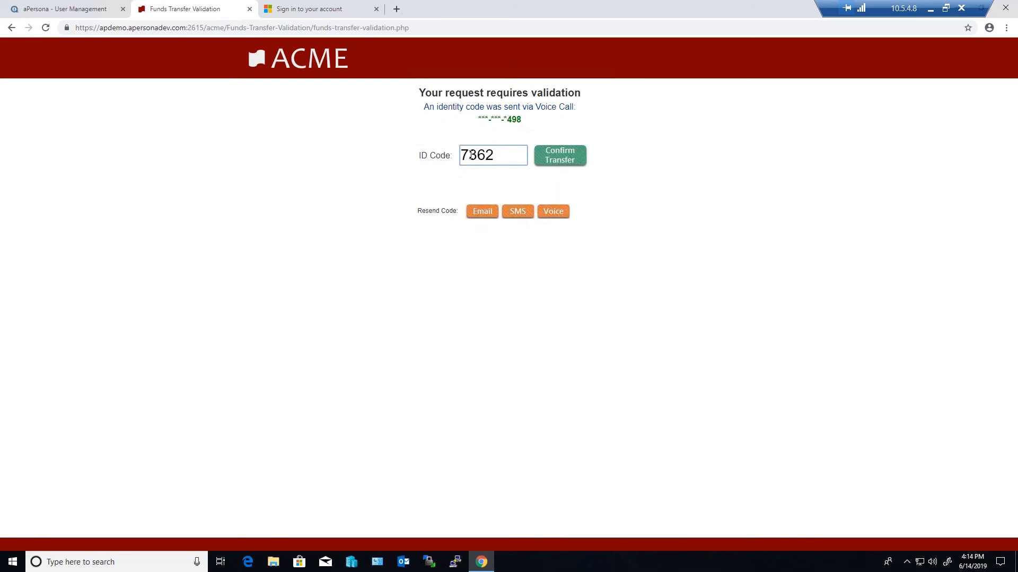
{"action": "key", "text": "ctrl+a"}
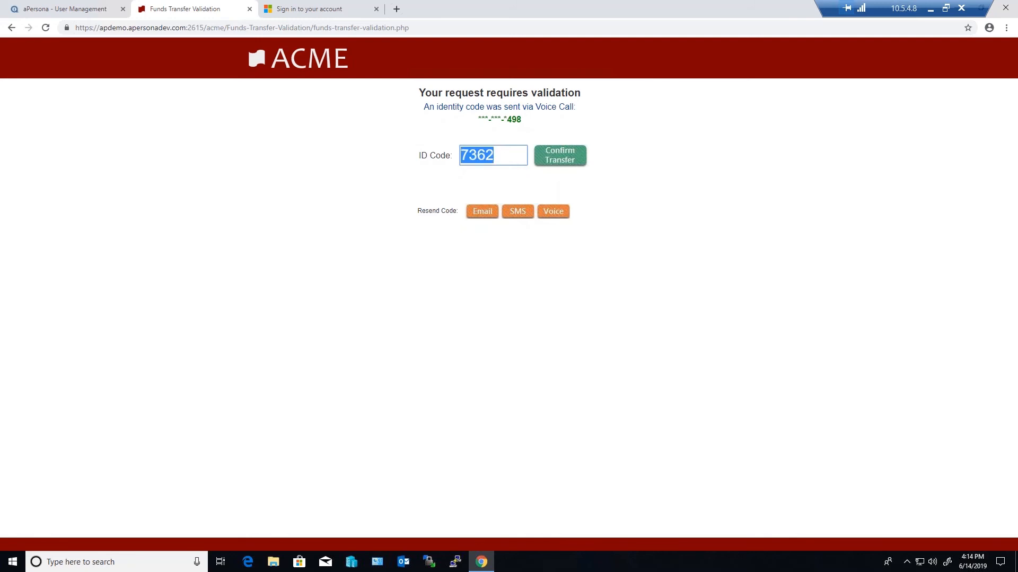
Confirm the transfer with an identity code resent by SMS in the ID Code field, and acknowledge the transfer summary
{"action": "left_click", "coordinate": [515, 213]}
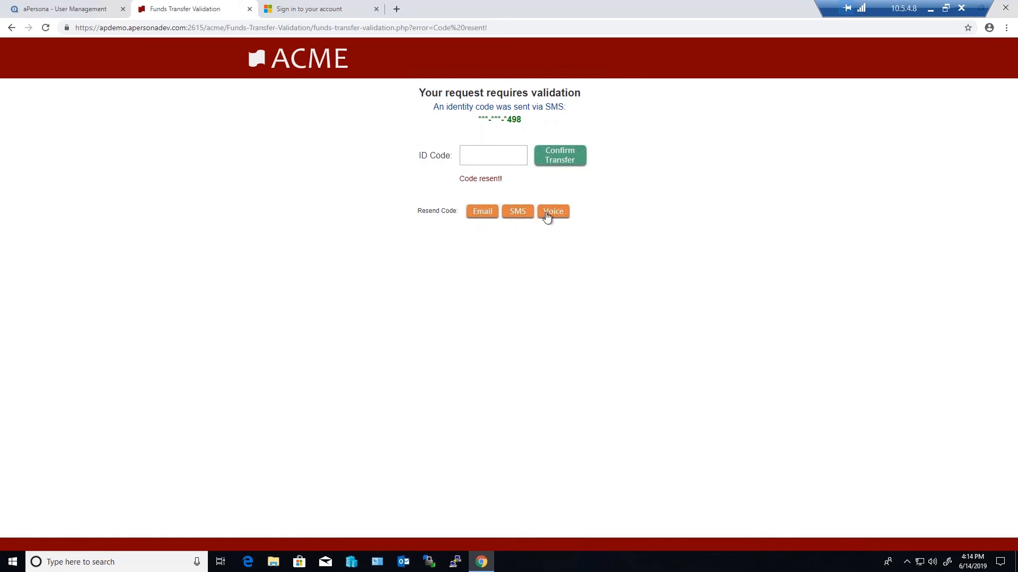
{"action": "left_click", "coordinate": [492, 155]}
{"action": "left_click", "coordinate": [382, 184]}
{"action": "type", "text": "7362"}
{"action": "left_click", "coordinate": [566, 160]}
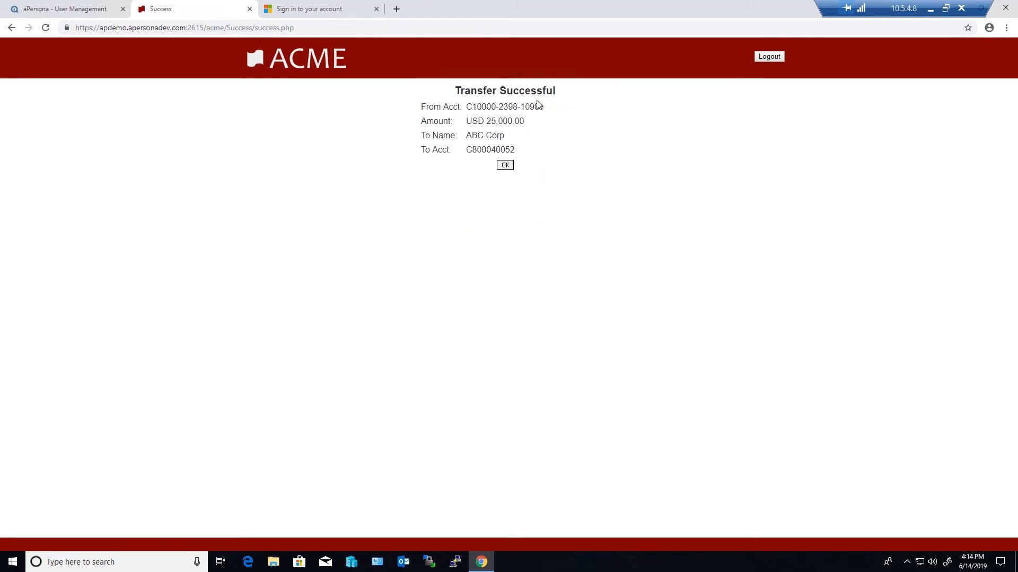
{"action": "left_click", "coordinate": [504, 165]}
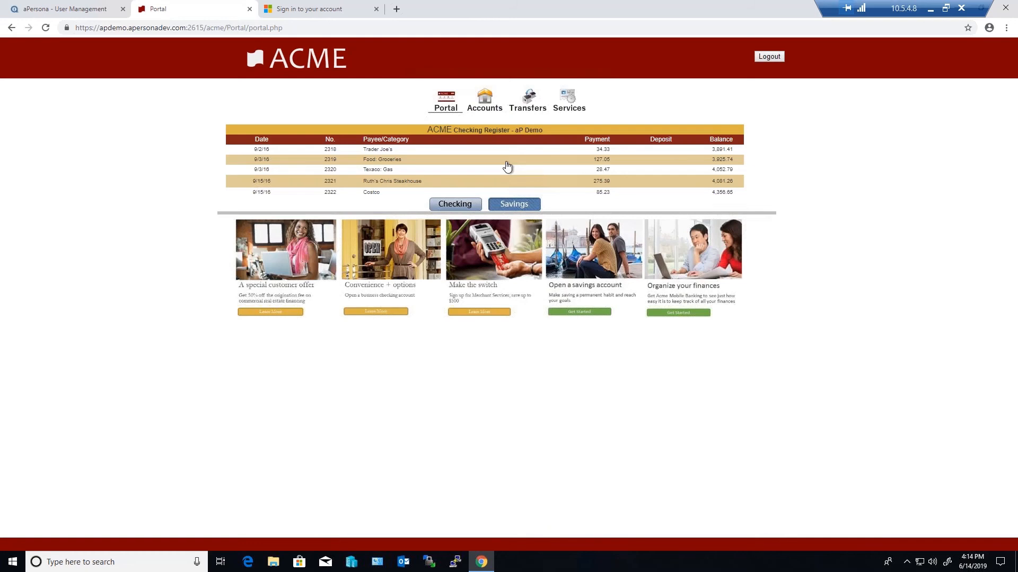
Open the funds transfer form, choose the customer's checking account as source and set the transfer amount to 27000
{"action": "left_click", "coordinate": [530, 110]}
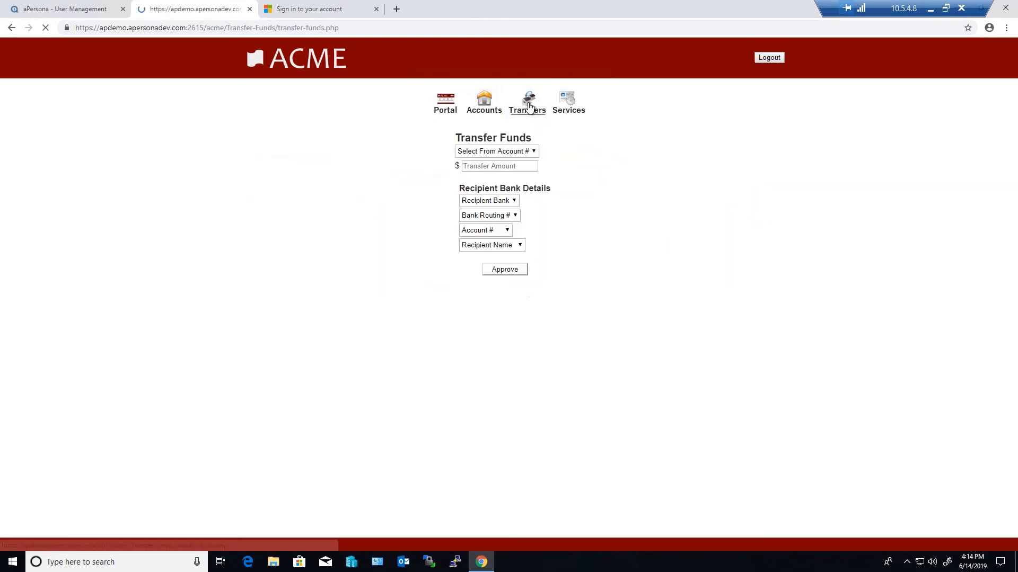
{"action": "left_click", "coordinate": [511, 153]}
{"action": "left_click", "coordinate": [502, 177]}
{"action": "left_click", "coordinate": [500, 167]}
{"action": "type", "text": "27000"}
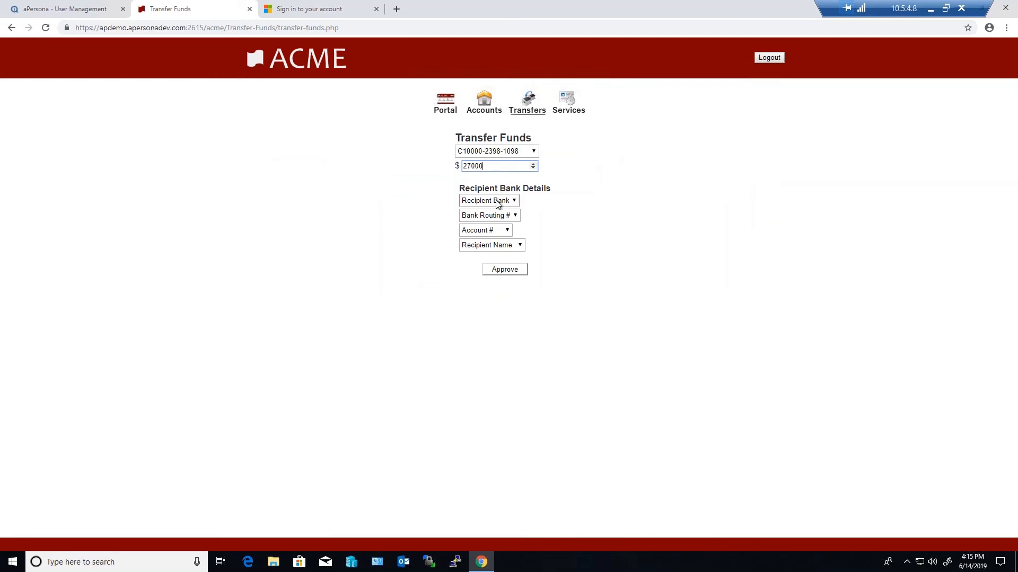
Select Wells Fargo, its routing number, the recipient's account number and ABC Corp as recipient, and approve the 27000 transfer
{"action": "left_click", "coordinate": [499, 201]}
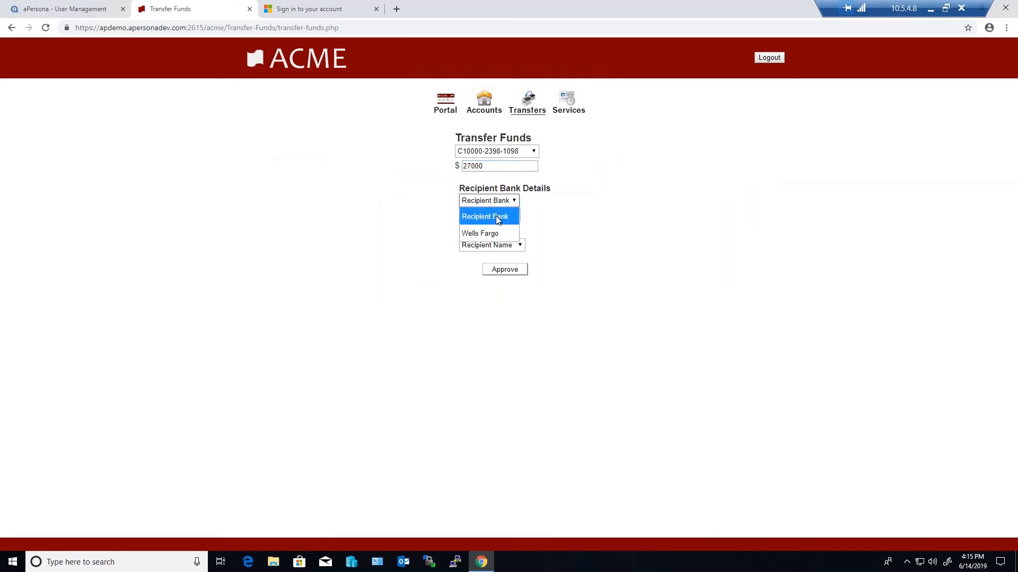
{"action": "left_click", "coordinate": [497, 231]}
{"action": "left_click", "coordinate": [497, 216]}
{"action": "left_click", "coordinate": [495, 248]}
{"action": "left_click", "coordinate": [496, 231]}
{"action": "left_click", "coordinate": [494, 263]}
{"action": "left_click", "coordinate": [492, 245]}
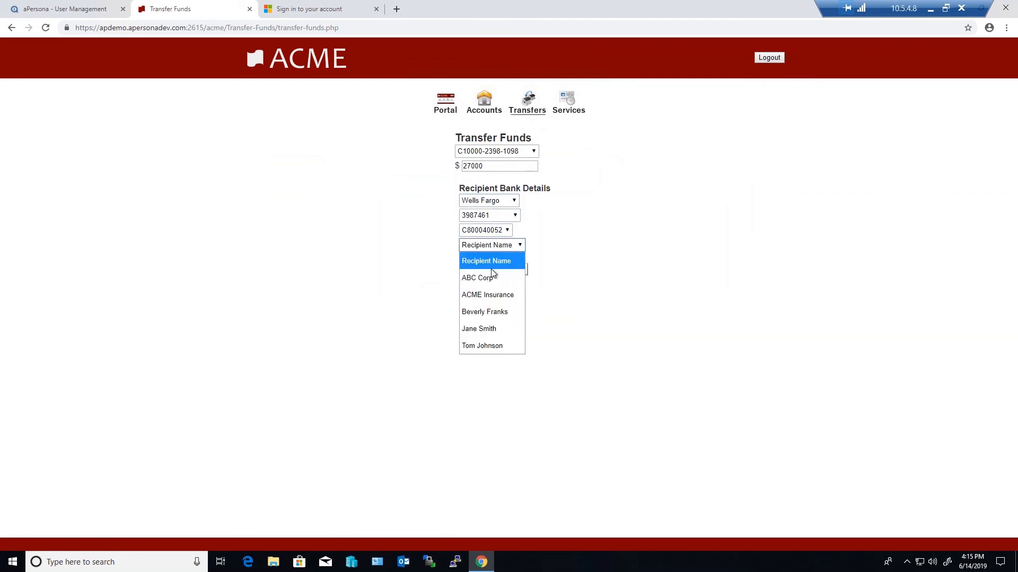
{"action": "key", "text": "Escape"}
{"action": "left_click", "coordinate": [492, 246]}
{"action": "left_click", "coordinate": [490, 276]}
{"action": "left_click", "coordinate": [506, 270]}
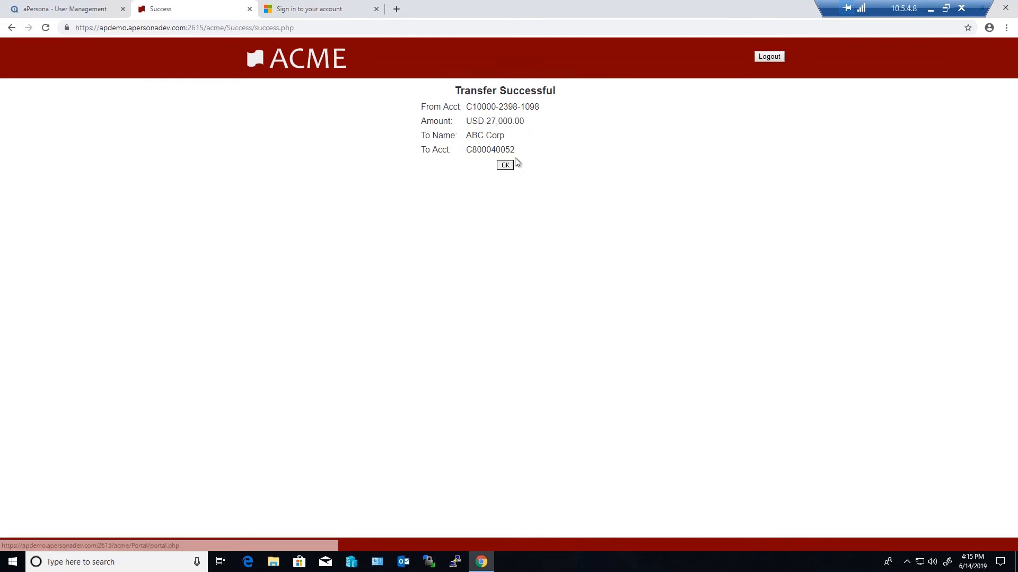
{"action": "left_click", "coordinate": [771, 59]}
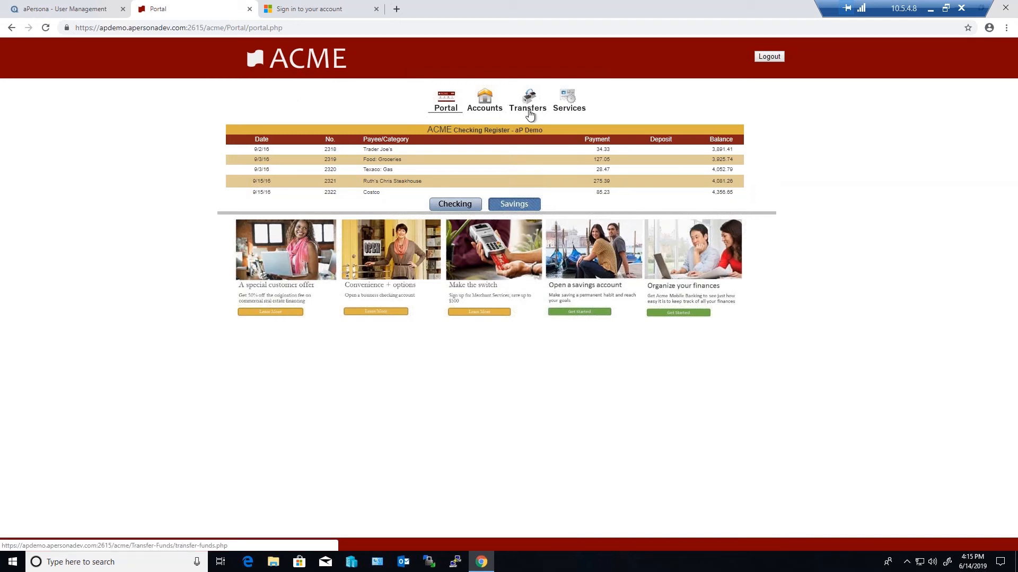
Switch to the Microsoft sign-in page, sign in to Office 365 with the listed demo account and choose to stay signed in
{"action": "left_click", "coordinate": [333, 10]}
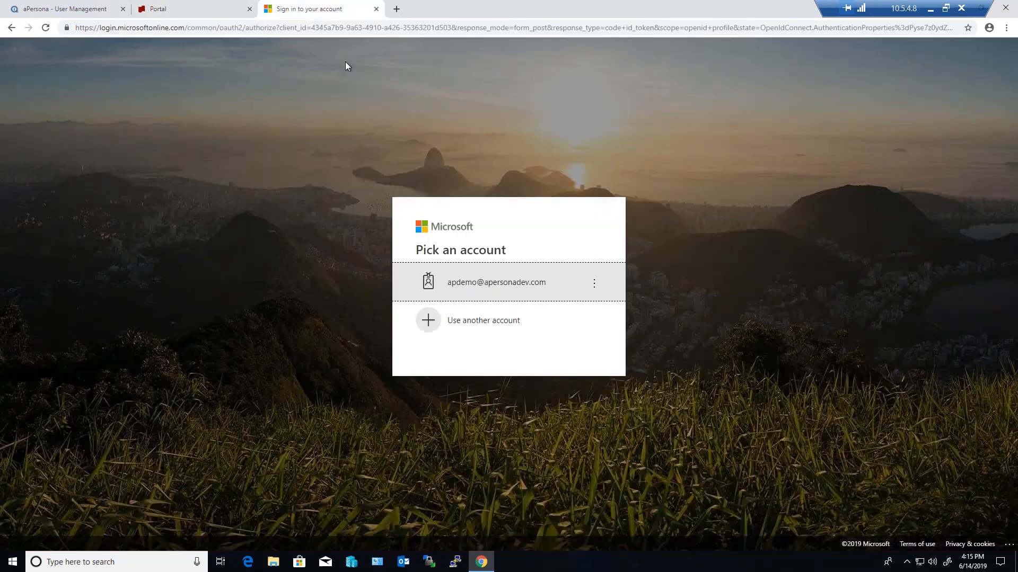
{"action": "left_click", "coordinate": [505, 289]}
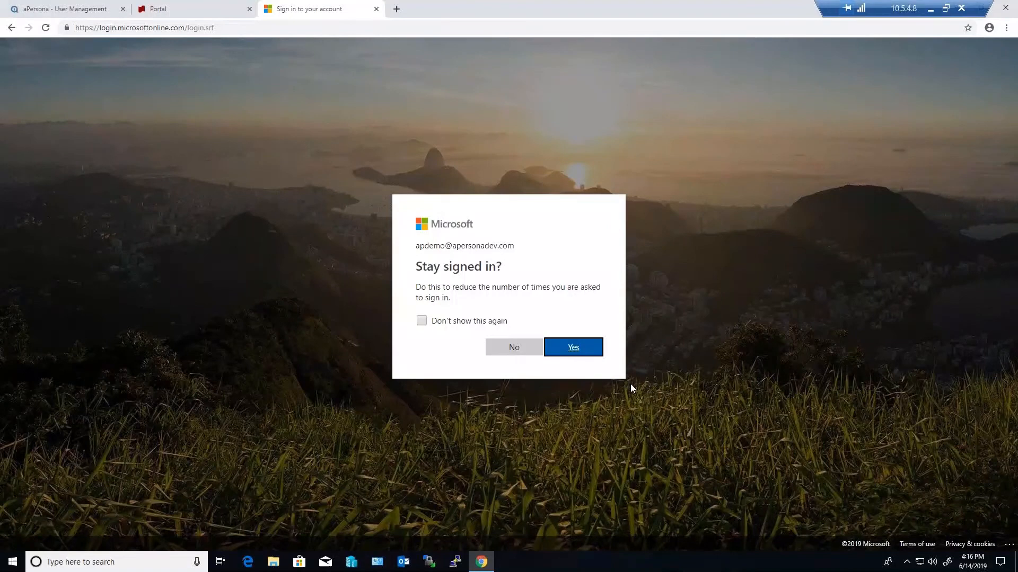
{"action": "left_click", "coordinate": [571, 348]}
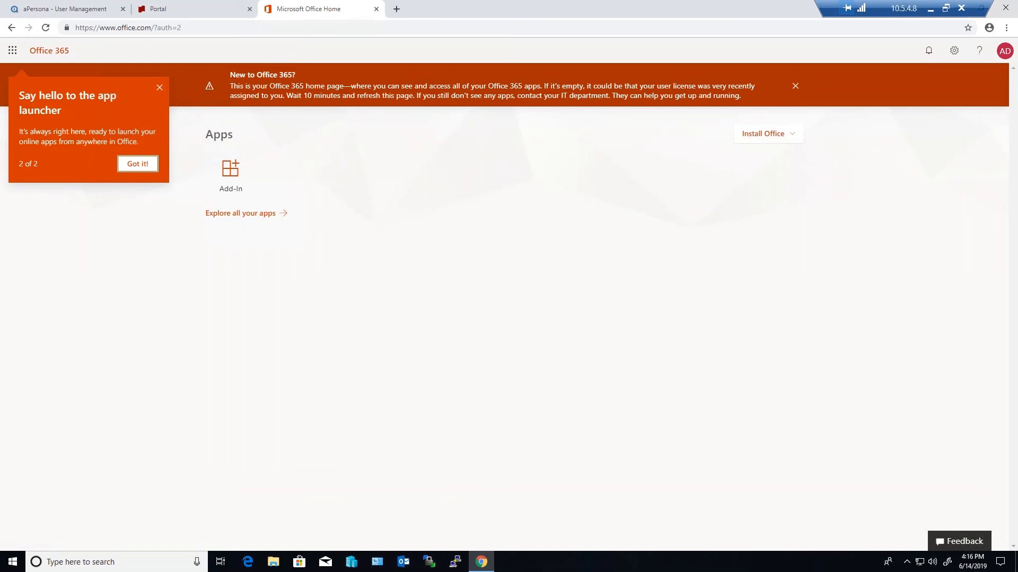
Sign out of Office 365 and sign back in with the same organizational account, choosing to stay signed in
{"action": "left_click", "coordinate": [1005, 50]}
{"action": "left_click", "coordinate": [925, 147]}
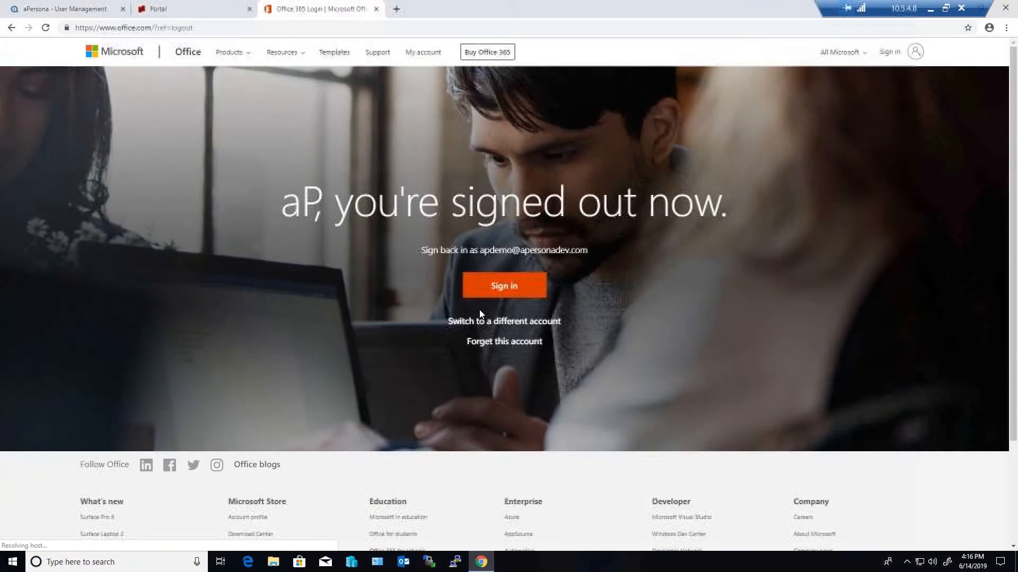
{"action": "left_click", "coordinate": [504, 285]}
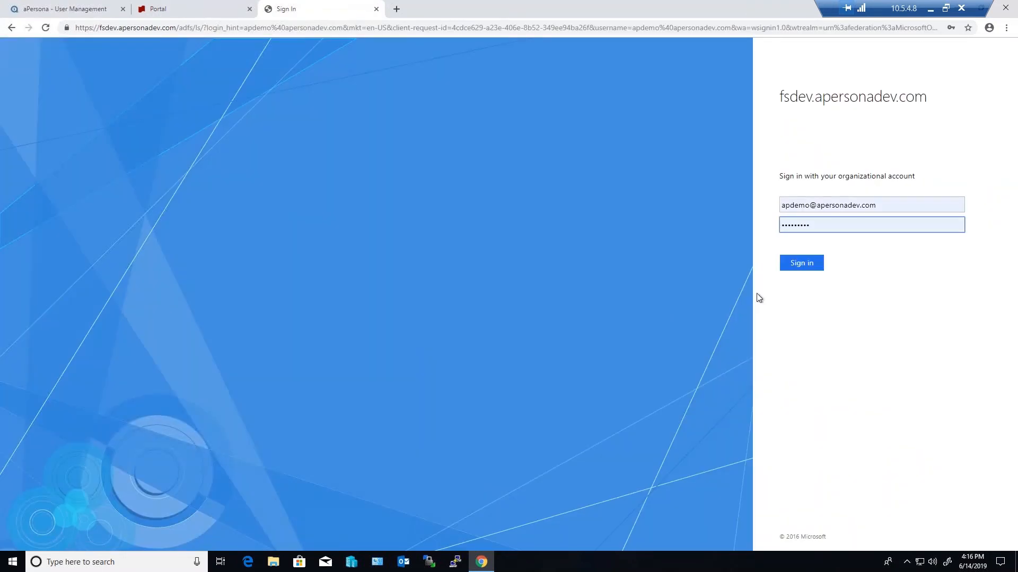
{"action": "left_click", "coordinate": [809, 261]}
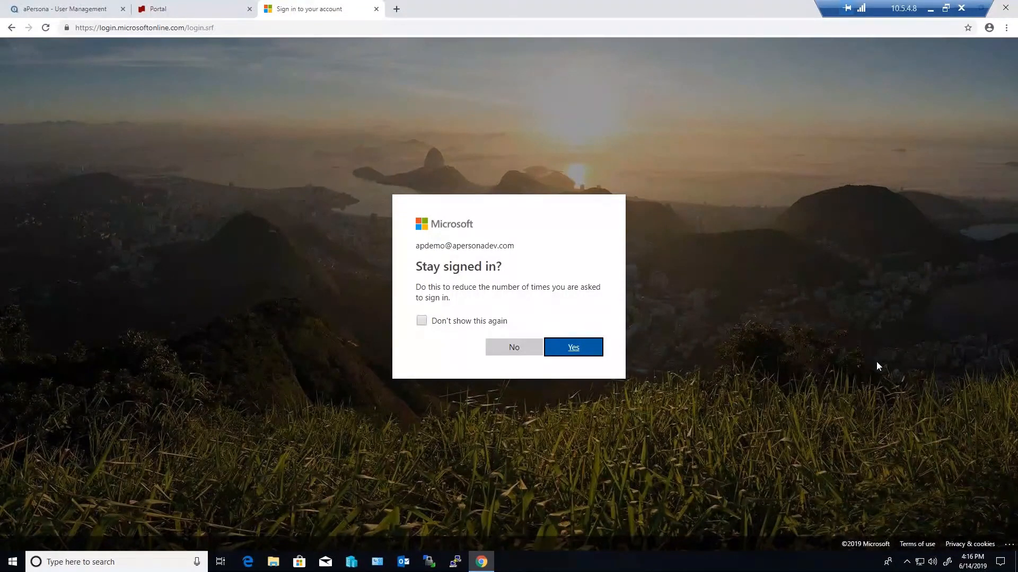
{"action": "left_click", "coordinate": [585, 348]}
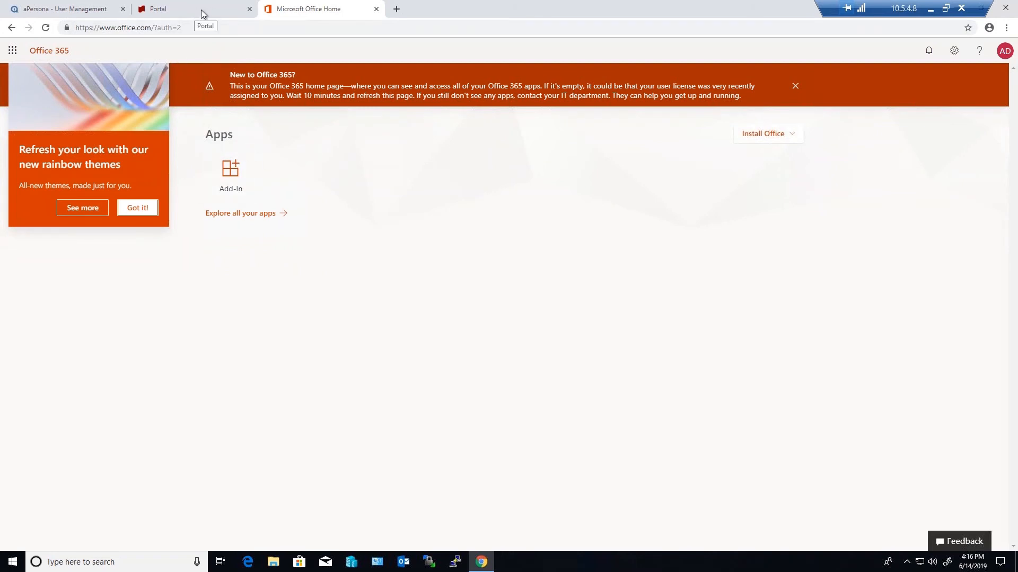
Switch to the aPersona Adaptive Security Manager, log in with the saved admin credentials and open the aPDemos client
{"action": "left_click", "coordinate": [70, 11]}
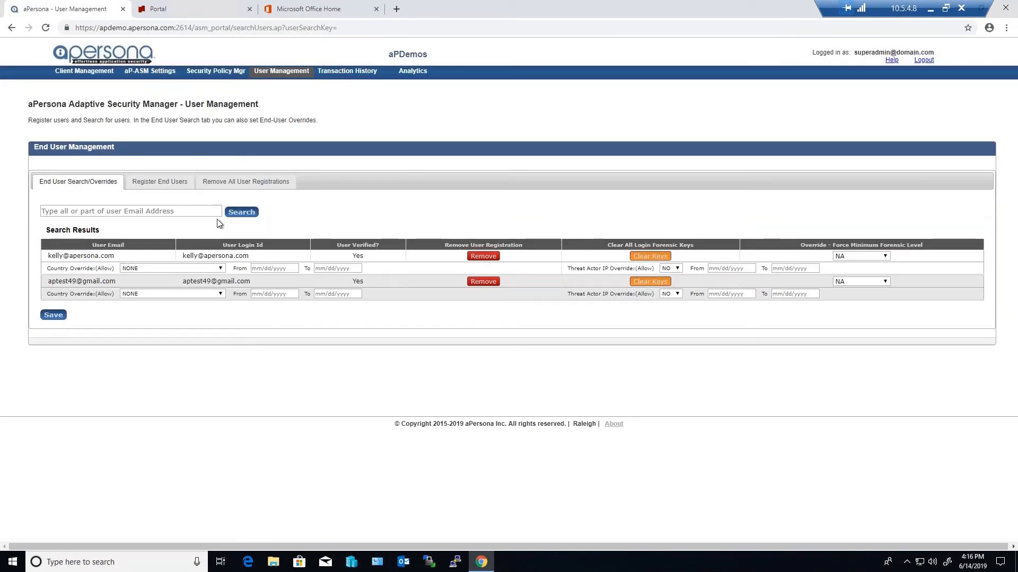
{"action": "left_click", "coordinate": [104, 56]}
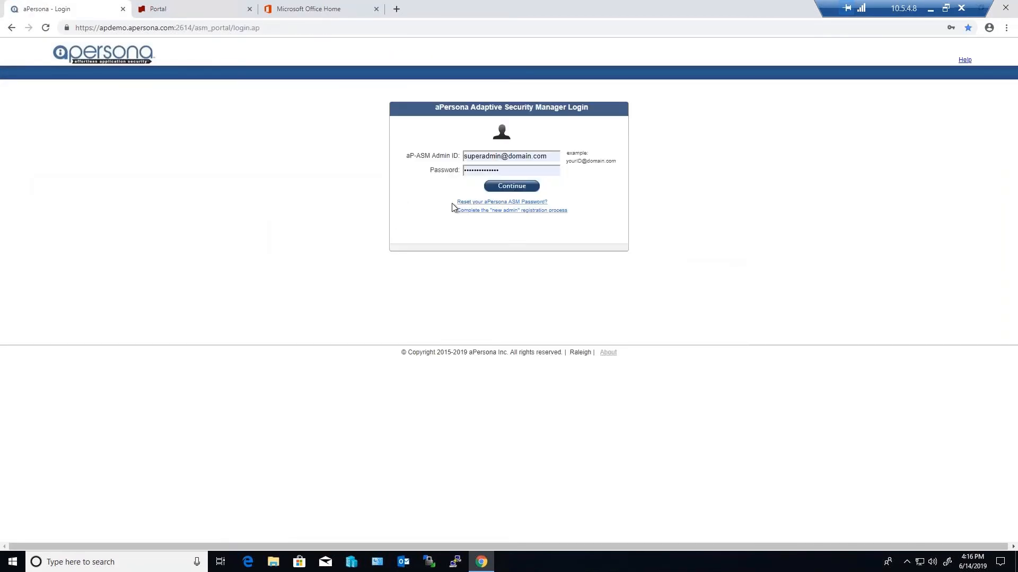
{"action": "left_click", "coordinate": [522, 191]}
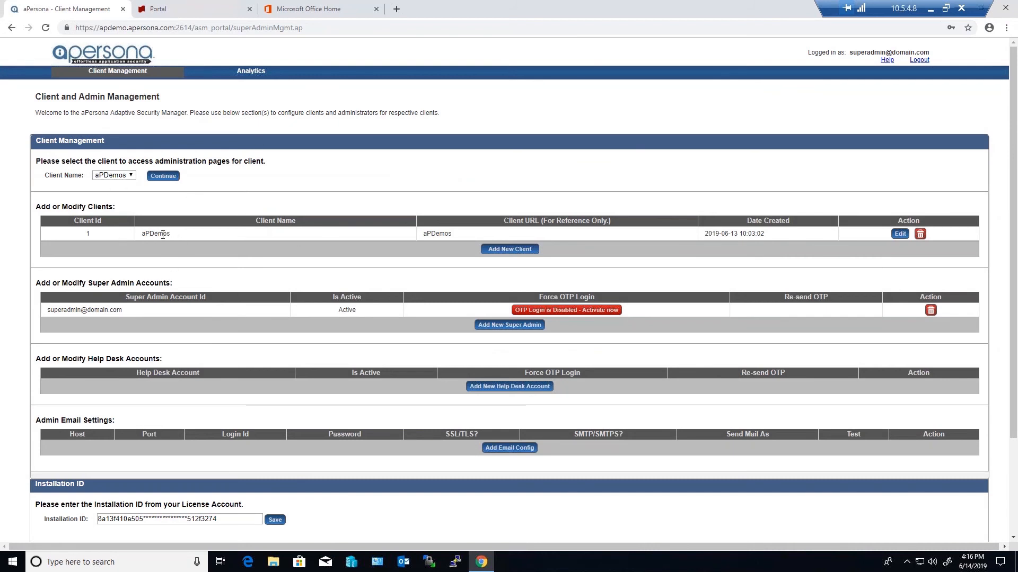
{"action": "left_click", "coordinate": [163, 176]}
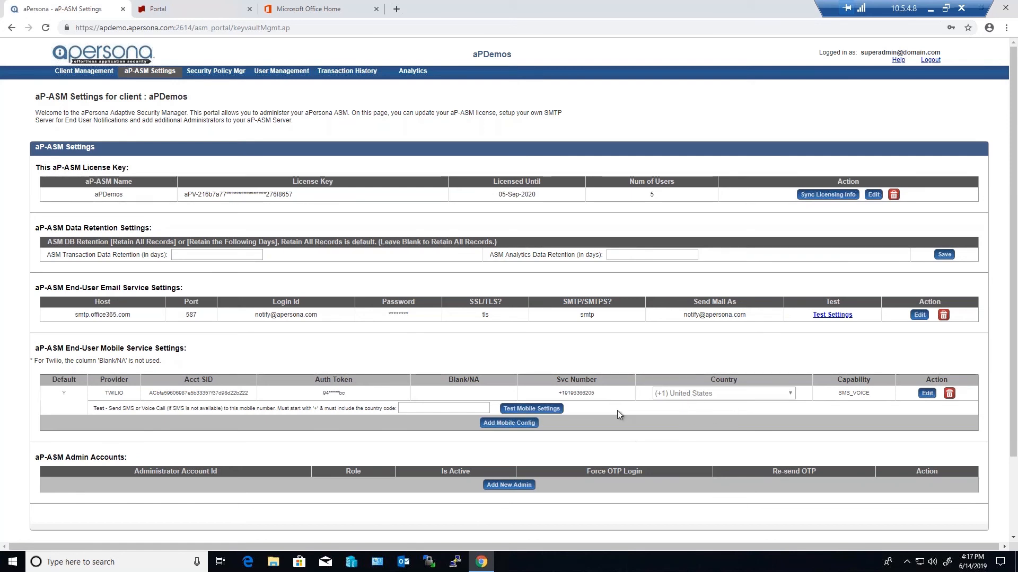
Examine the country and capability options of a new end-user mobile service configuration, and cancel the entry
{"action": "left_click", "coordinate": [515, 424]}
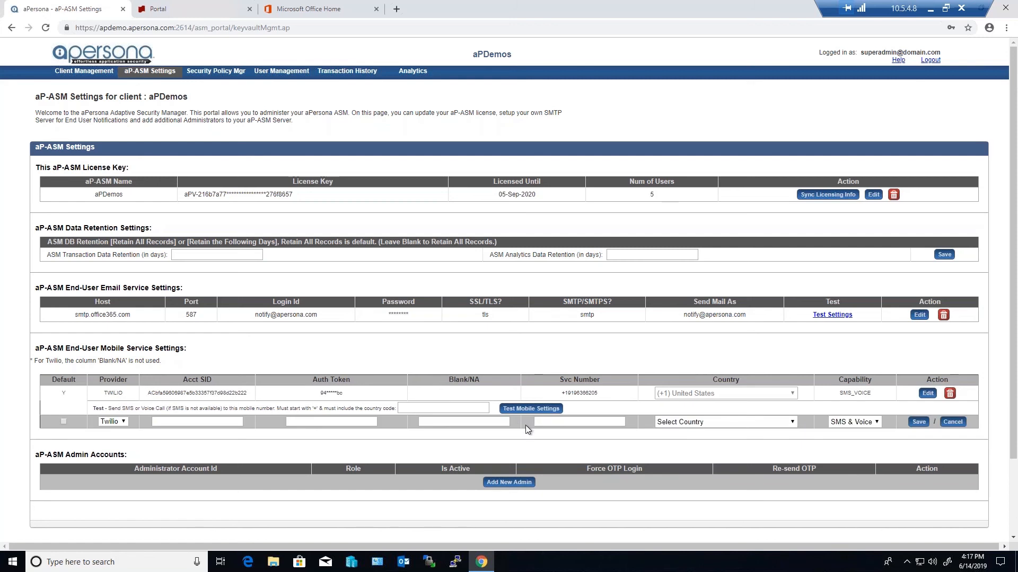
{"action": "left_click", "coordinate": [723, 422]}
{"action": "left_click_drag", "start_coordinate": [793, 125], "coordinate": [786, 354]}
{"action": "left_click", "coordinate": [862, 363]}
{"action": "left_click", "coordinate": [953, 422]}
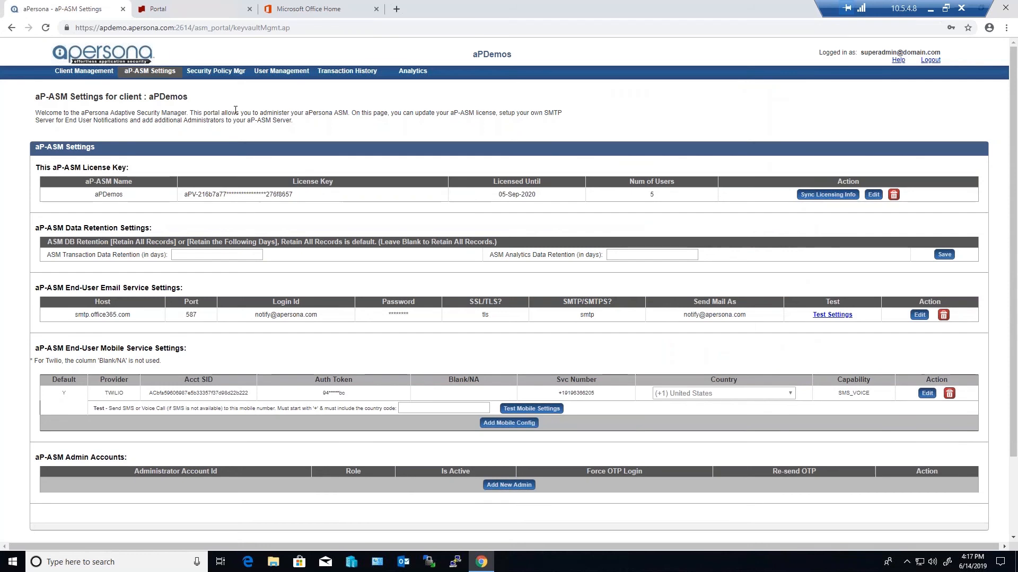
Open the ACME O365 policy's settings from the Security Policy Manager
{"action": "left_click", "coordinate": [217, 72]}
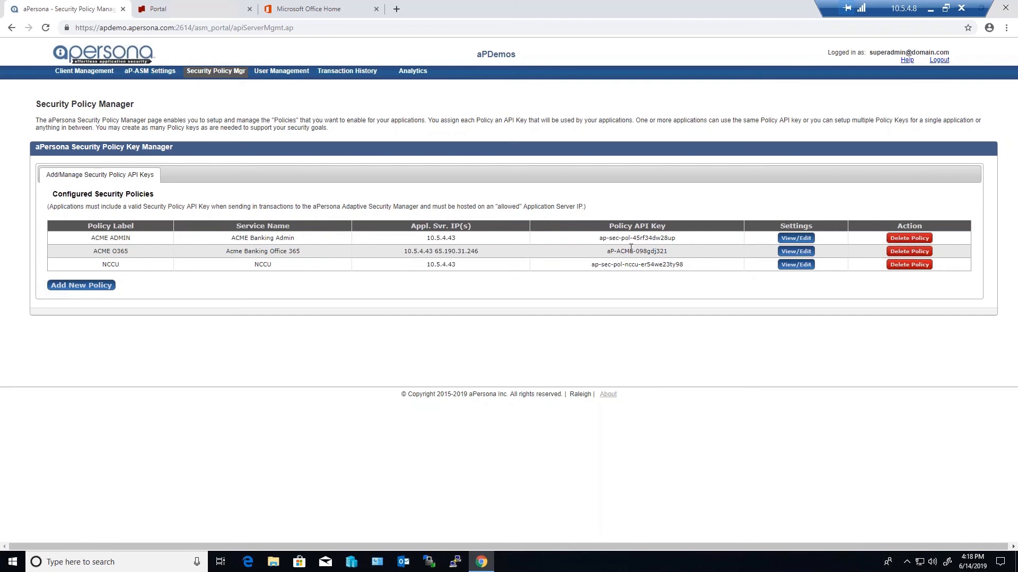
{"action": "left_click_drag", "start_coordinate": [668, 252], "coordinate": [606, 253]}
{"action": "left_click", "coordinate": [801, 252]}
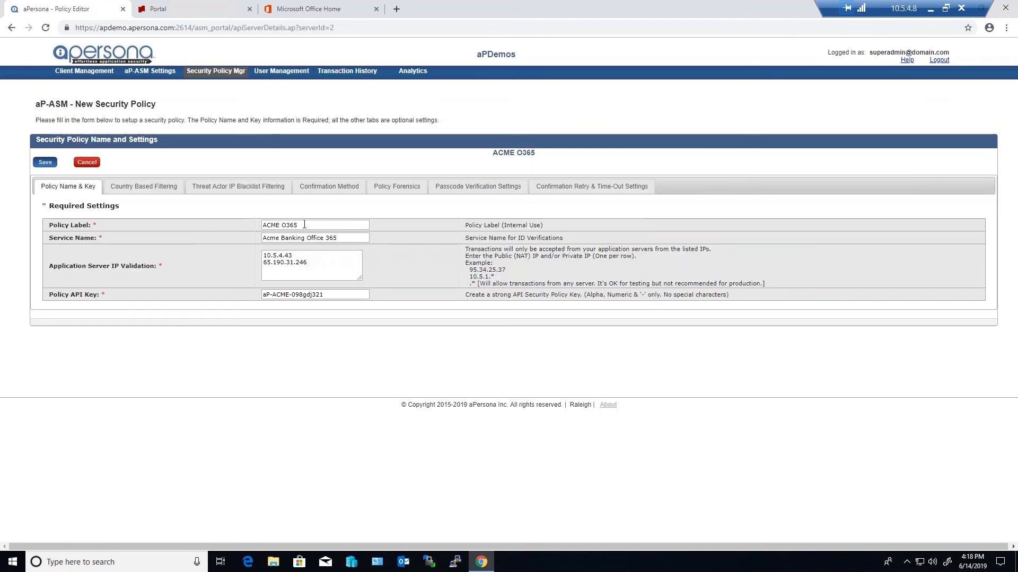
Review the ACME O365 policy's service name, application server IP validation list and policy API key
{"action": "left_click_drag", "start_coordinate": [357, 240], "coordinate": [247, 243]}
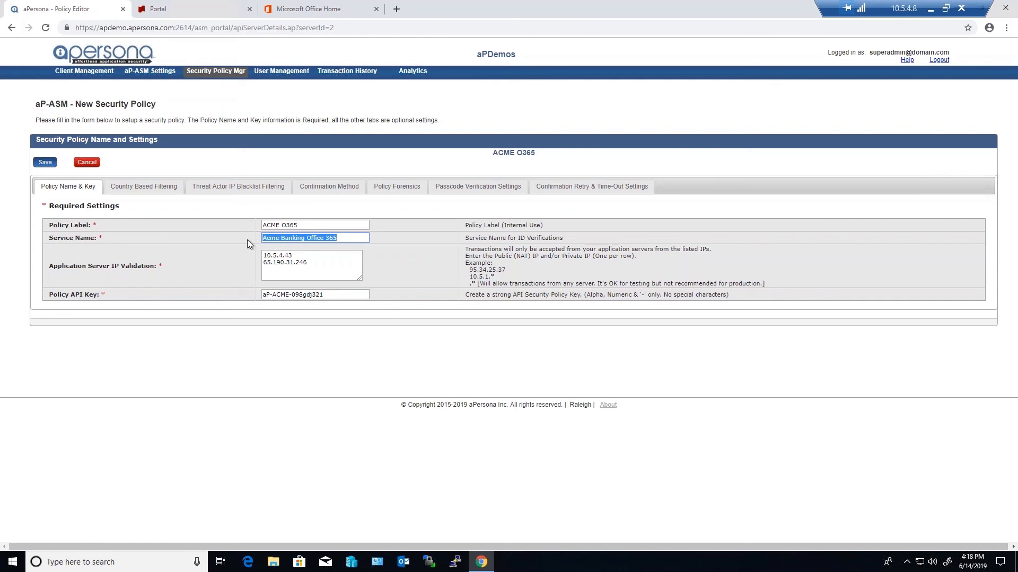
{"action": "left_click_drag", "start_coordinate": [339, 271], "coordinate": [249, 259]}
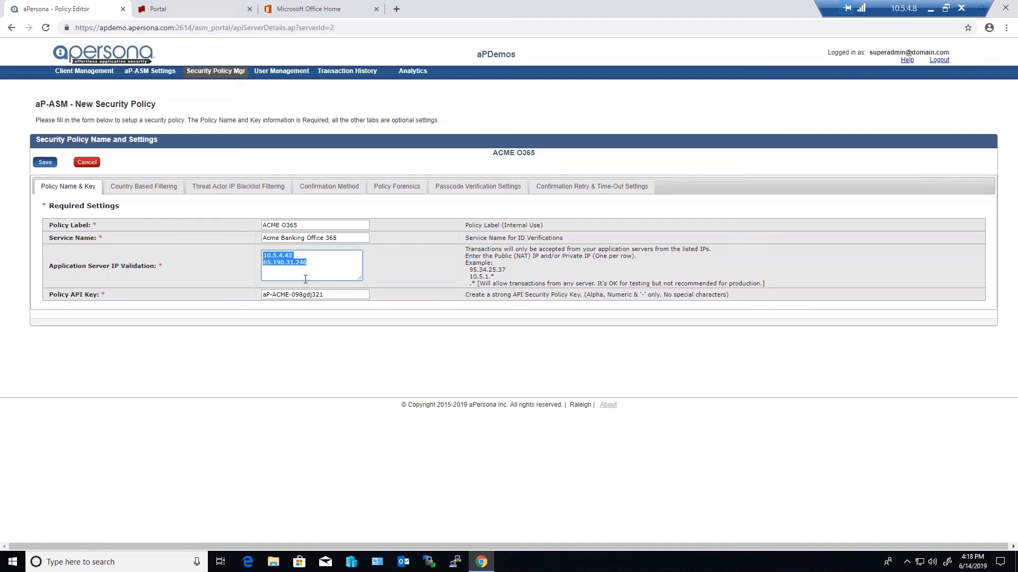
{"action": "left_click", "coordinate": [311, 298]}
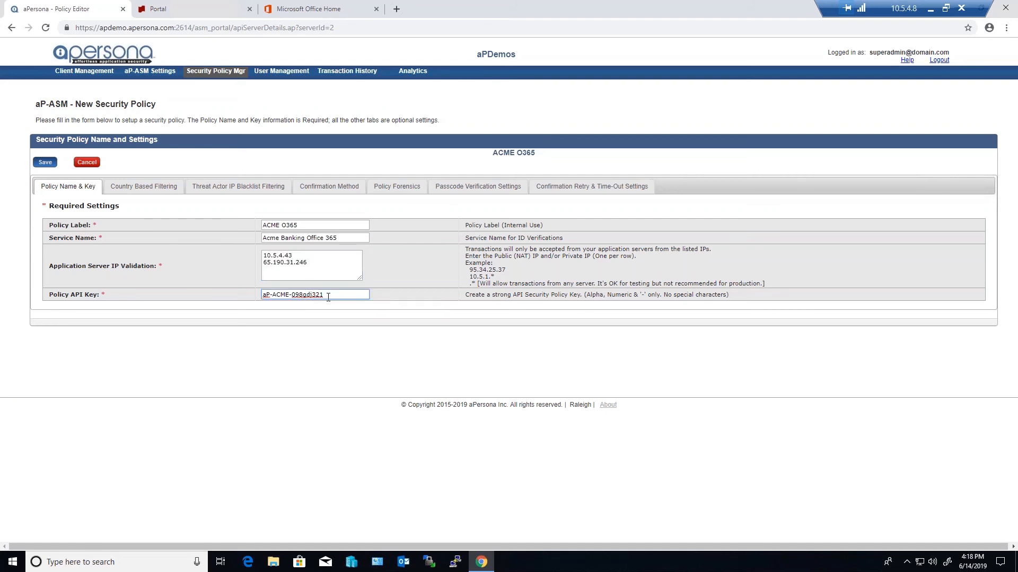
{"action": "left_click_drag", "start_coordinate": [324, 295], "coordinate": [258, 296]}
Blacklist all countries at once in the ACME O365 policy's country-based filtering, check the country list and save the policy
{"action": "left_click", "coordinate": [139, 186]}
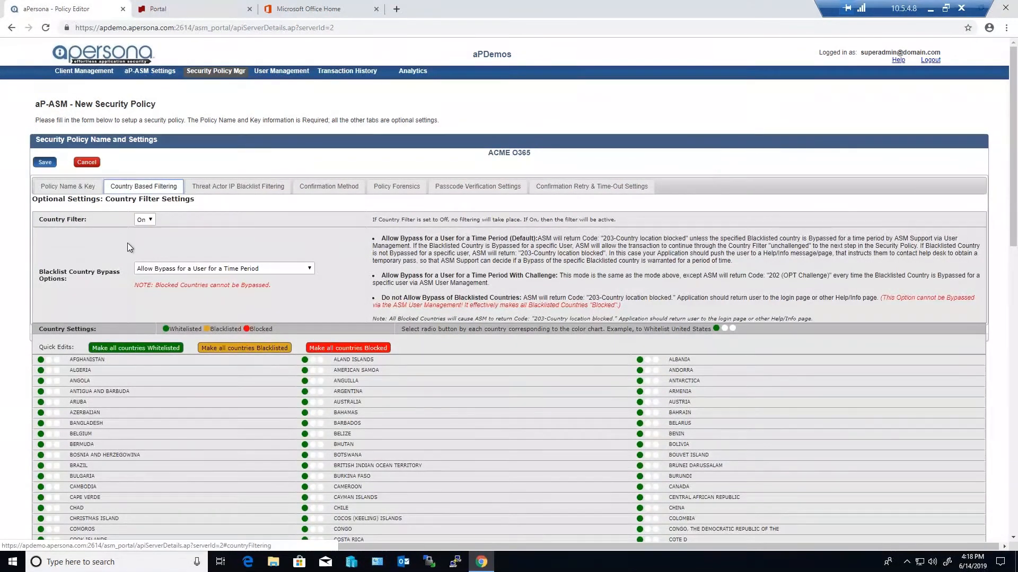
{"action": "scroll", "coordinate": [184, 256], "scroll_direction": "down", "scroll_amount": 1}
{"action": "scroll", "coordinate": [183, 258], "scroll_direction": "down", "scroll_amount": 13}
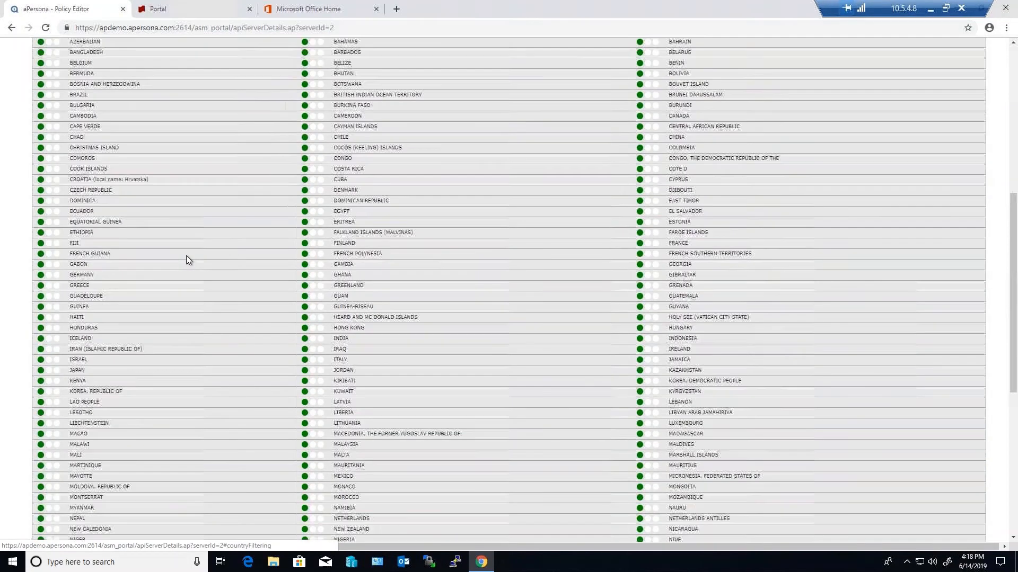
{"action": "scroll", "coordinate": [187, 256], "scroll_direction": "up", "scroll_amount": 12}
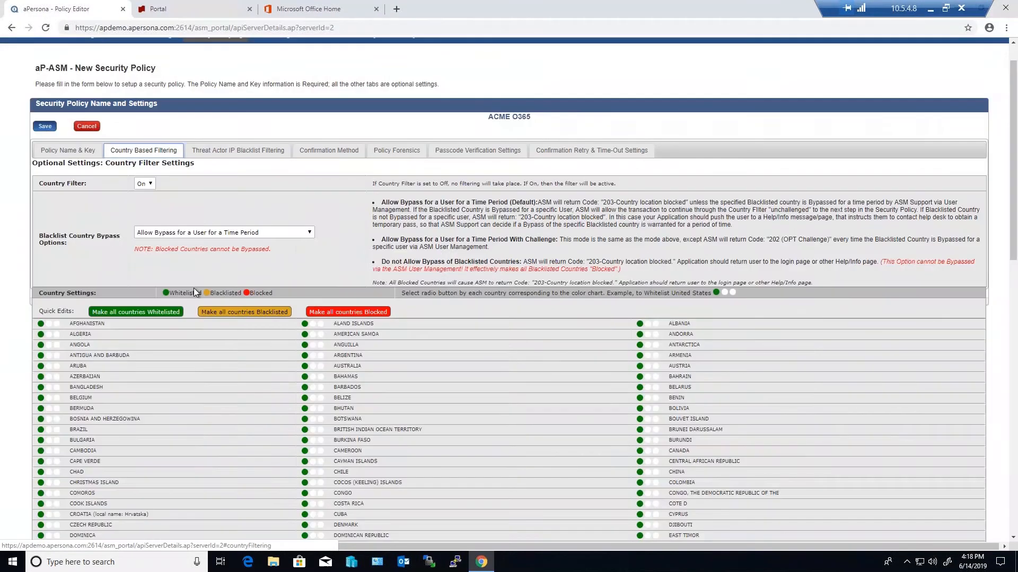
{"action": "left_click", "coordinate": [258, 312]}
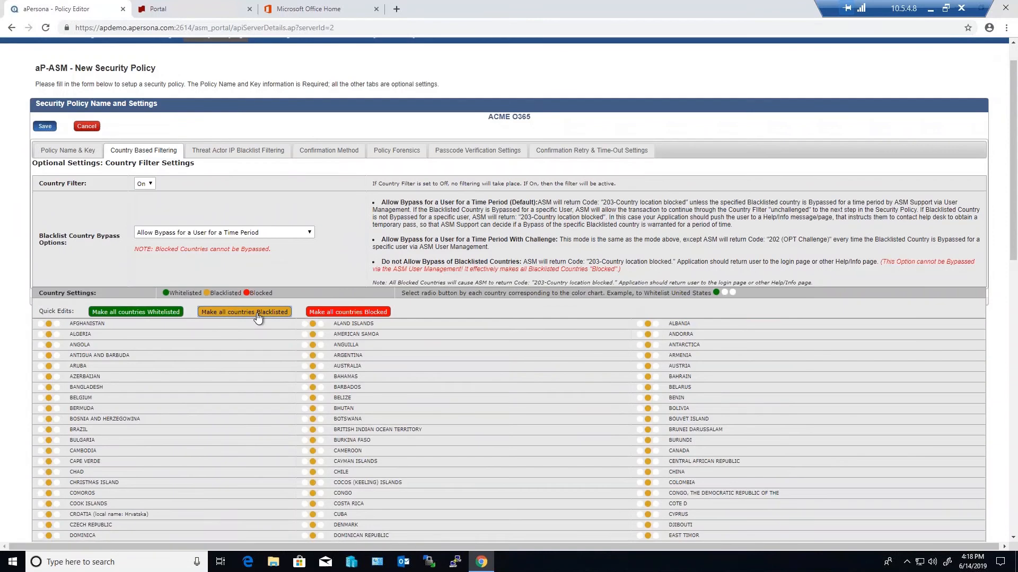
{"action": "scroll", "coordinate": [285, 383], "scroll_direction": "down", "scroll_amount": 6}
{"action": "scroll", "coordinate": [285, 384], "scroll_direction": "down", "scroll_amount": 7}
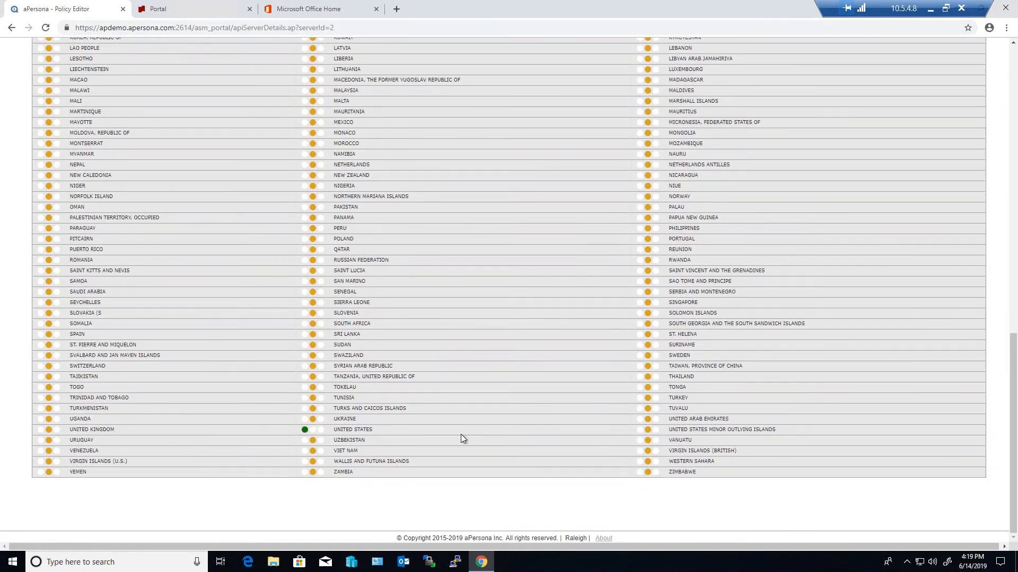
{"action": "scroll", "coordinate": [471, 434], "scroll_direction": "up", "scroll_amount": 14}
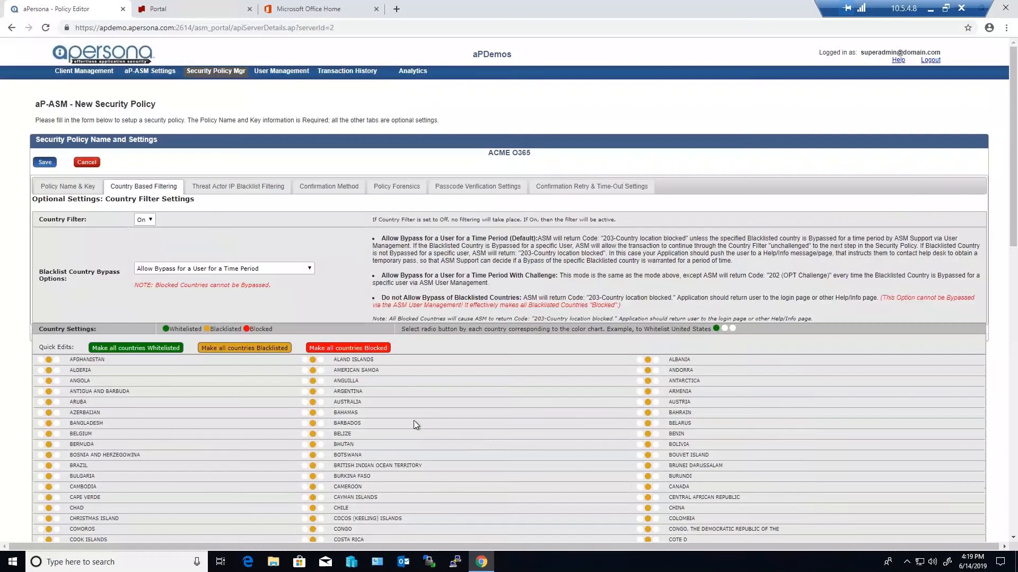
{"action": "left_click", "coordinate": [45, 163]}
Switch to the ACME banking portal, log out and back in with the saved credentials, and end the session again
{"action": "left_click", "coordinate": [175, 9]}
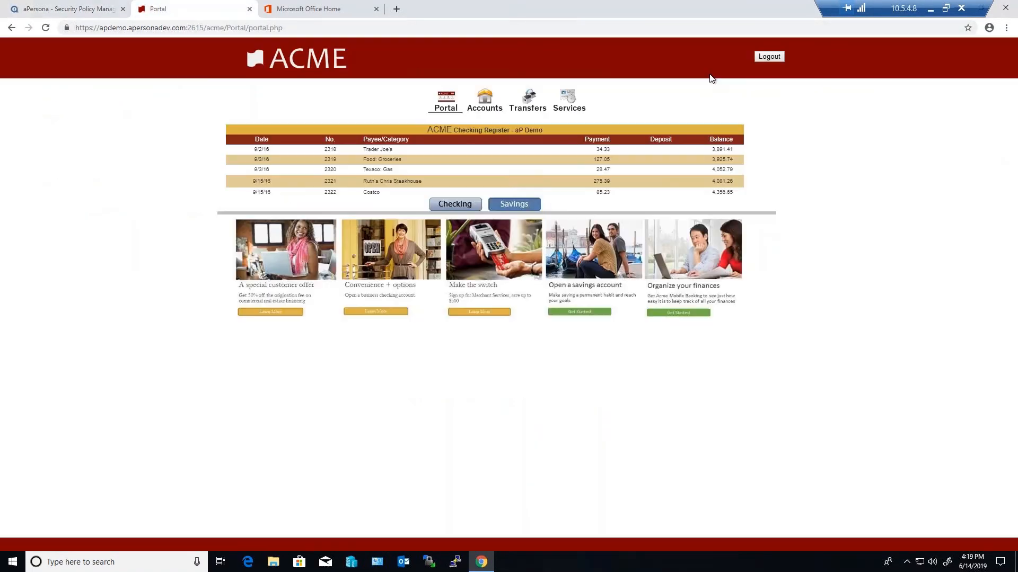
{"action": "left_click", "coordinate": [772, 58]}
{"action": "left_click", "coordinate": [626, 127]}
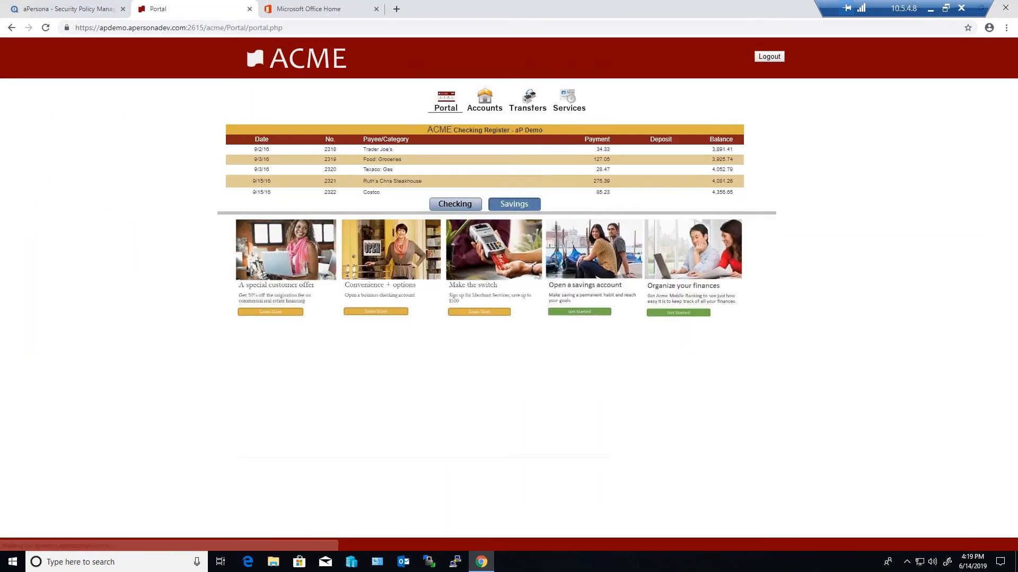
{"action": "left_click", "coordinate": [768, 62]}
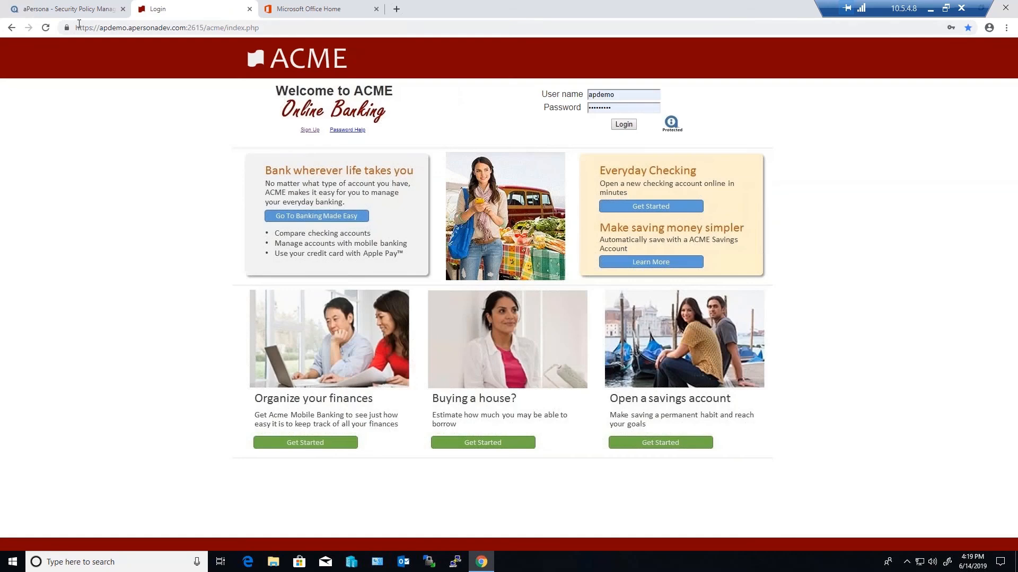
Blacklist the United States in the ACME O365 policy's country-based filtering and save the policy
{"action": "left_click", "coordinate": [78, 15]}
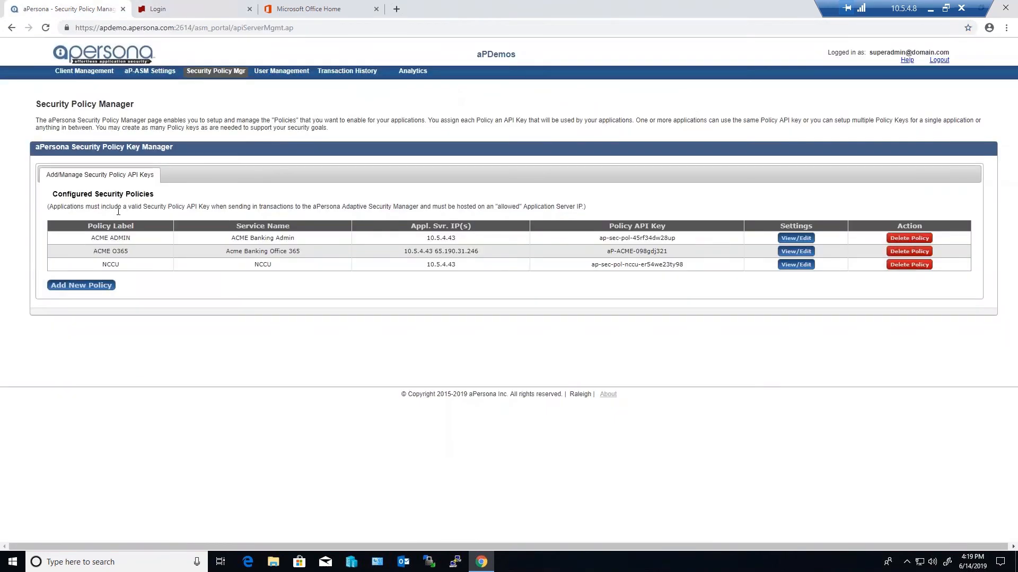
{"action": "left_click", "coordinate": [796, 252]}
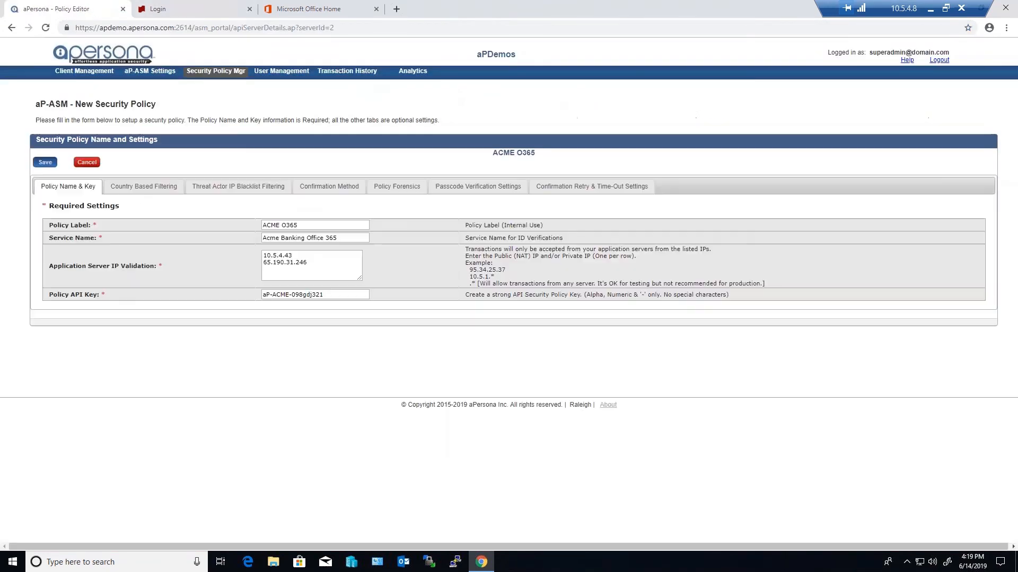
{"action": "left_click", "coordinate": [154, 188]}
{"action": "scroll", "coordinate": [291, 355], "scroll_direction": "down", "scroll_amount": 15}
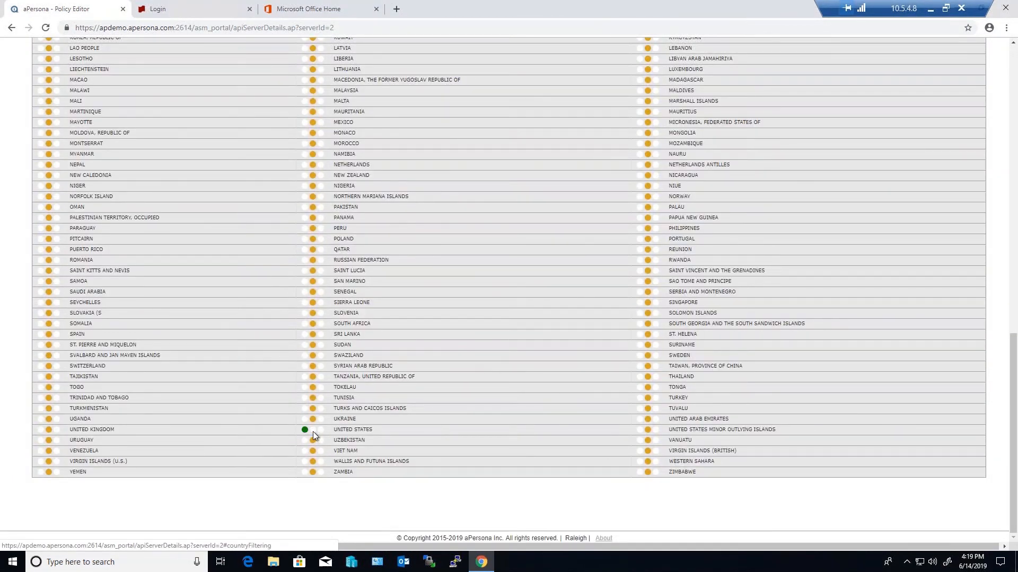
{"action": "scroll", "coordinate": [402, 403], "scroll_direction": "up", "scroll_amount": 15}
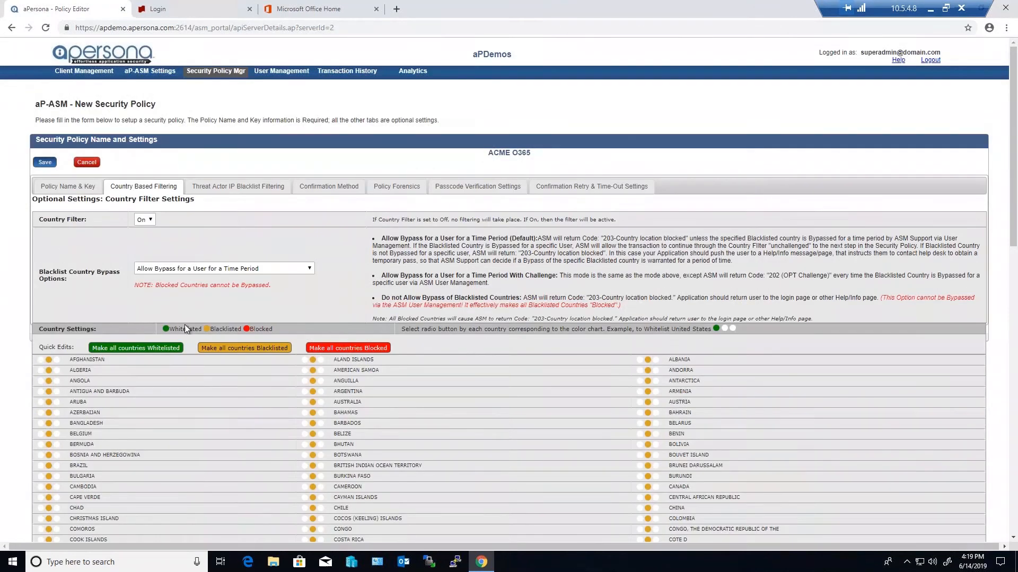
{"action": "left_click", "coordinate": [45, 162]}
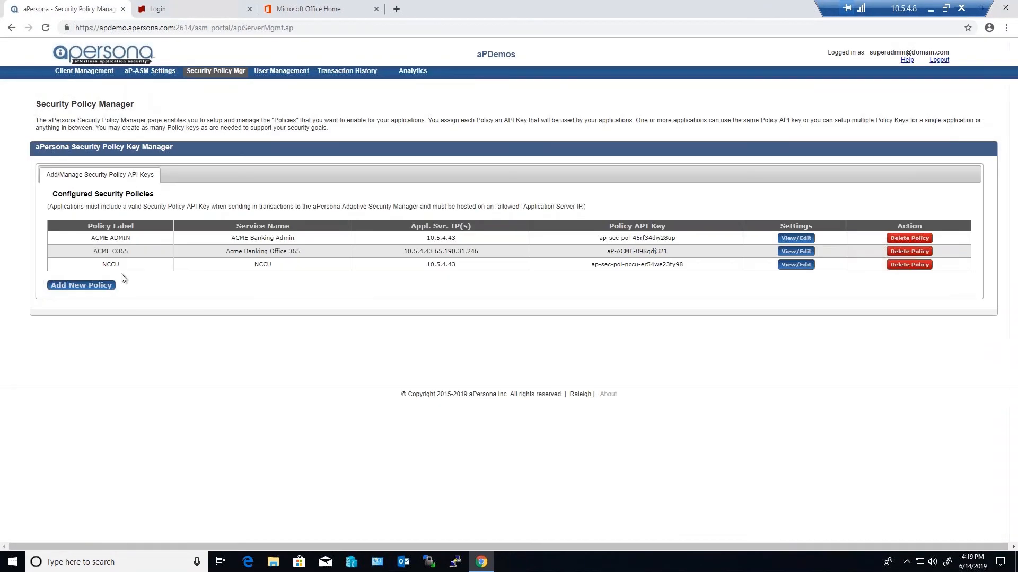
Test the country block by trying the ACME banking login, and sign out of Office 365 and try signing back in with the saved credentials
{"action": "left_click", "coordinate": [199, 11]}
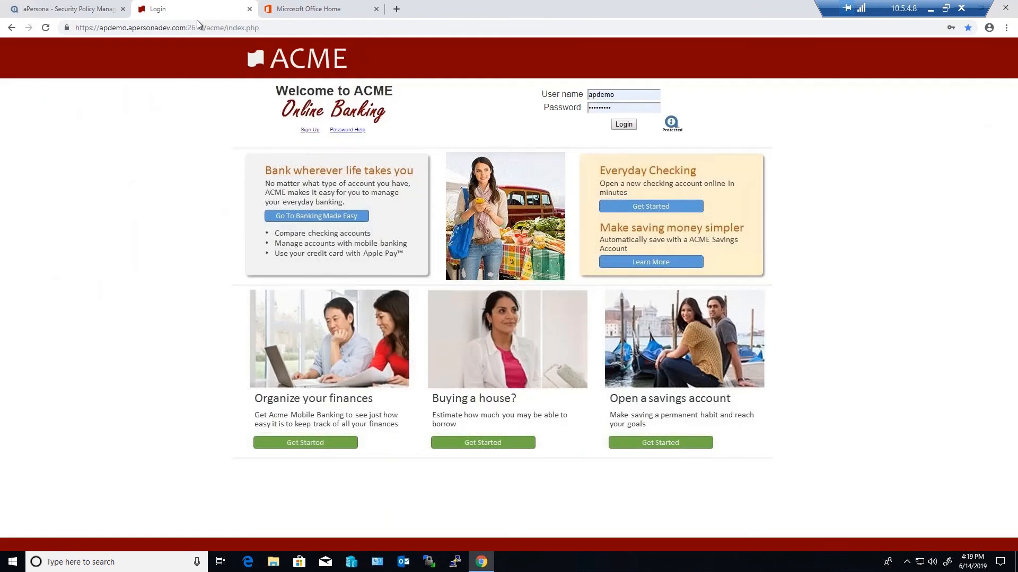
{"action": "left_click", "coordinate": [626, 126]}
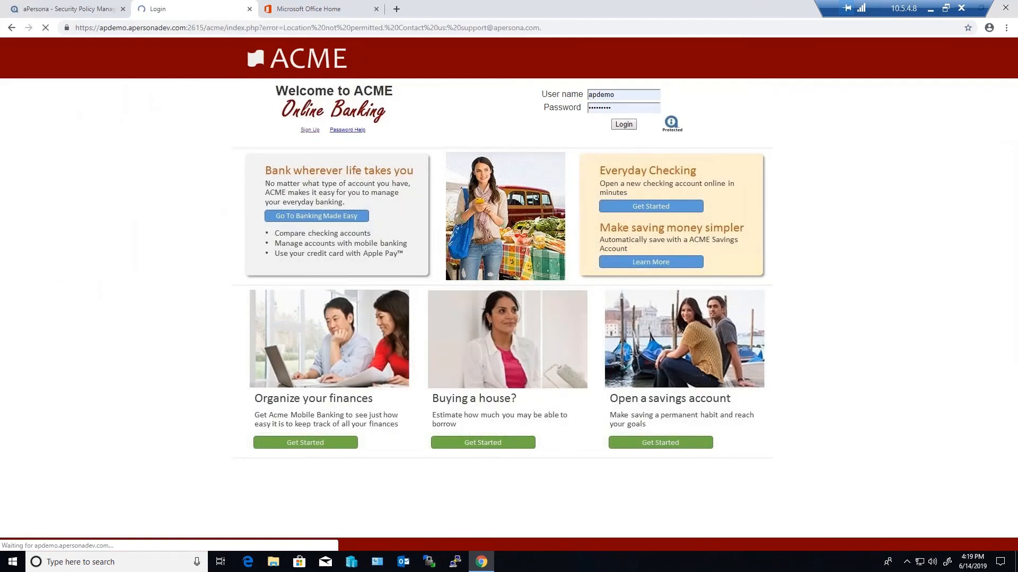
{"action": "left_click", "coordinate": [325, 9]}
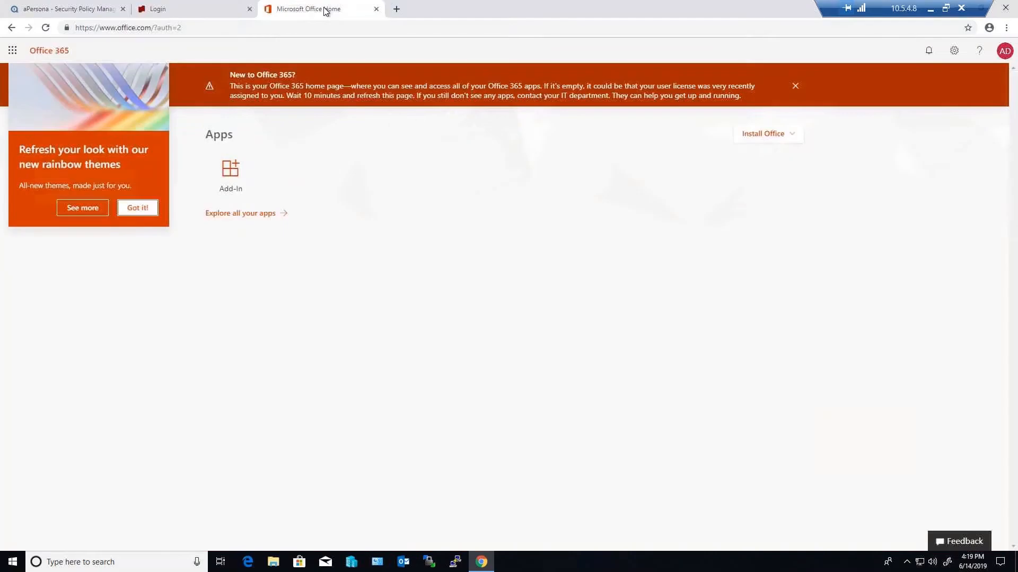
{"action": "left_click", "coordinate": [1004, 51]}
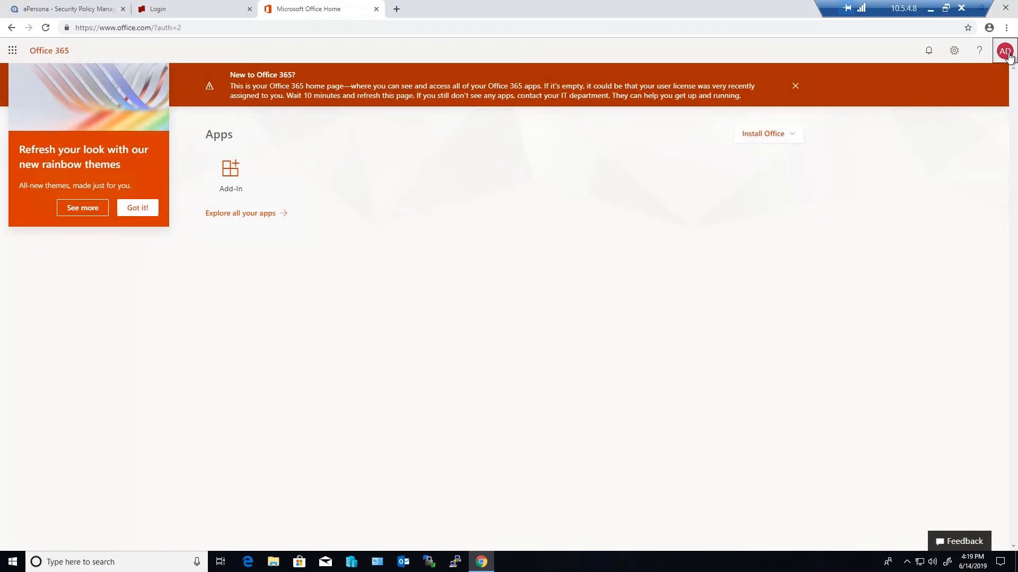
{"action": "left_click", "coordinate": [925, 147]}
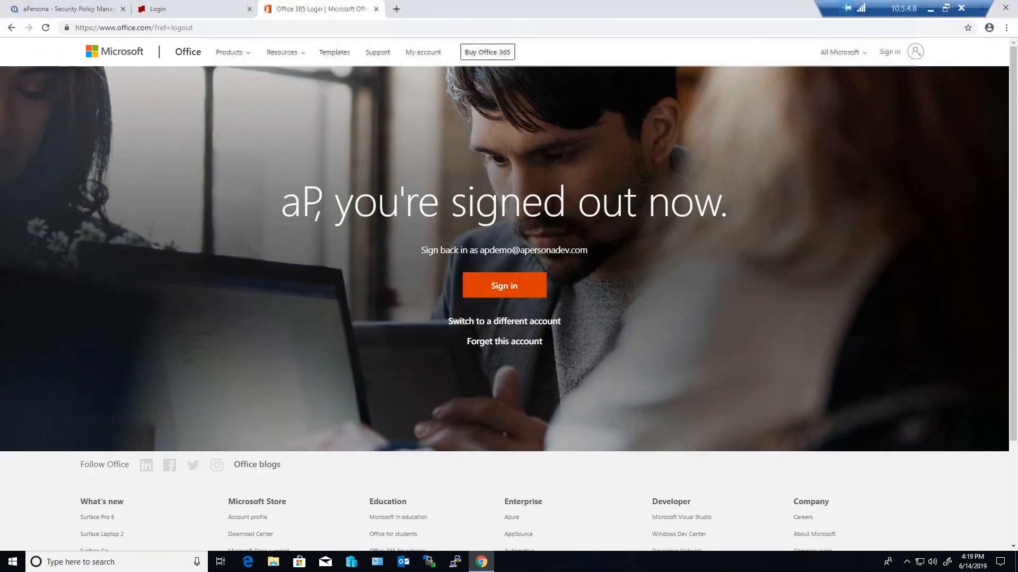
{"action": "left_click", "coordinate": [504, 285]}
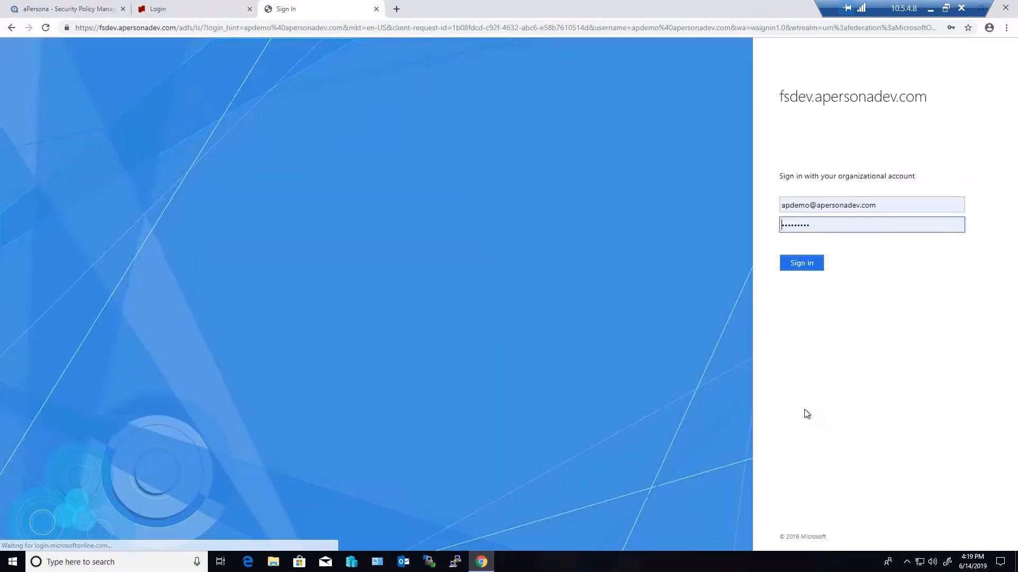
{"action": "left_click", "coordinate": [802, 263]}
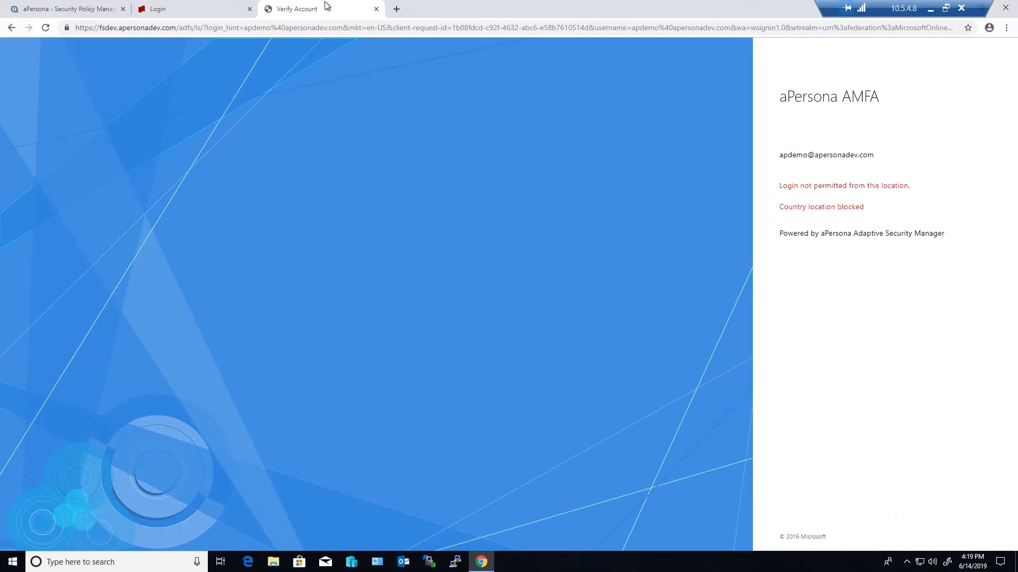
Reopen the ACME O365 policy in the Security Policy Manager and review its country filter and blacklist bypass options
{"action": "left_click", "coordinate": [100, 10]}
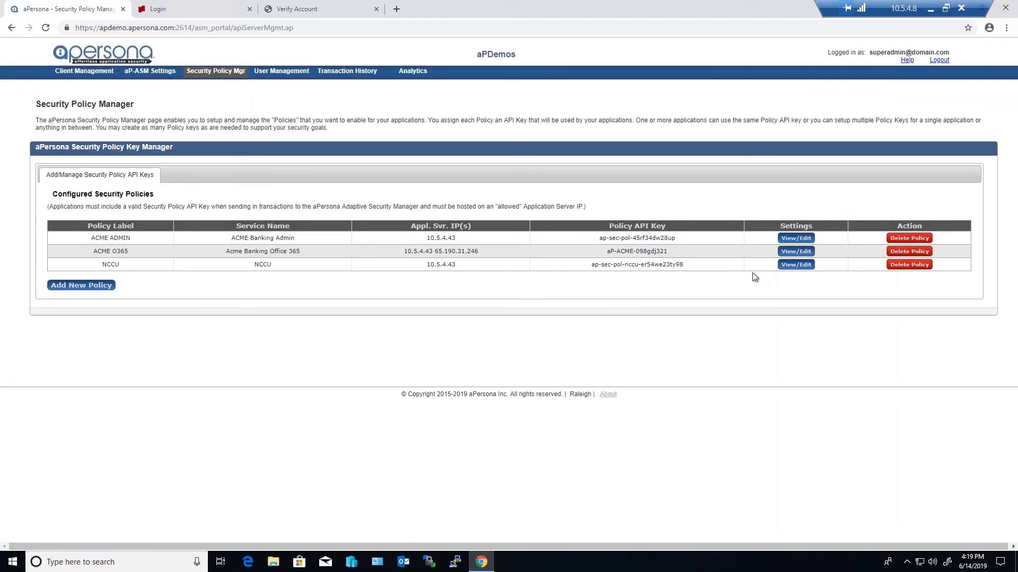
{"action": "left_click", "coordinate": [796, 252]}
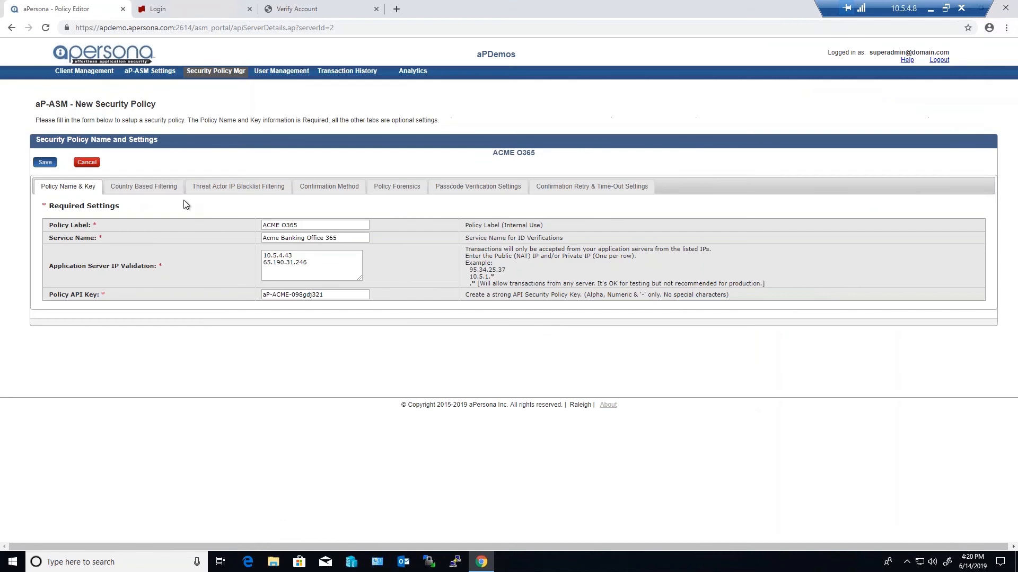
{"action": "left_click", "coordinate": [159, 188]}
{"action": "scroll", "coordinate": [159, 188], "scroll_direction": "down", "scroll_amount": 4}
{"action": "scroll", "coordinate": [159, 188], "scroll_direction": "up", "scroll_amount": 3}
{"action": "scroll", "coordinate": [308, 215], "scroll_direction": "up", "scroll_amount": 1}
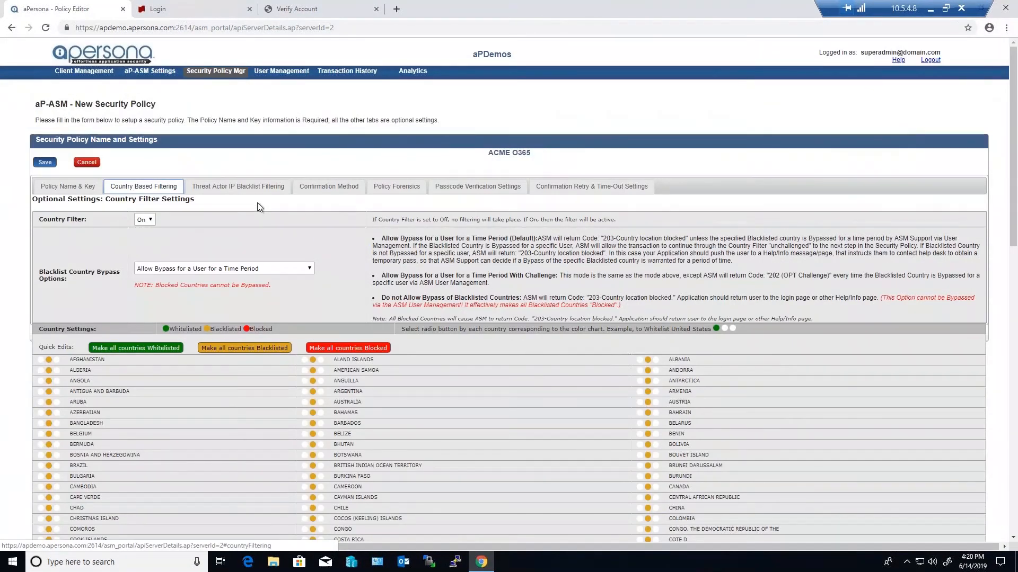
Search User Management's end-user overrides for the apdemo account
{"action": "left_click", "coordinate": [281, 74]}
{"action": "left_click", "coordinate": [142, 211]}
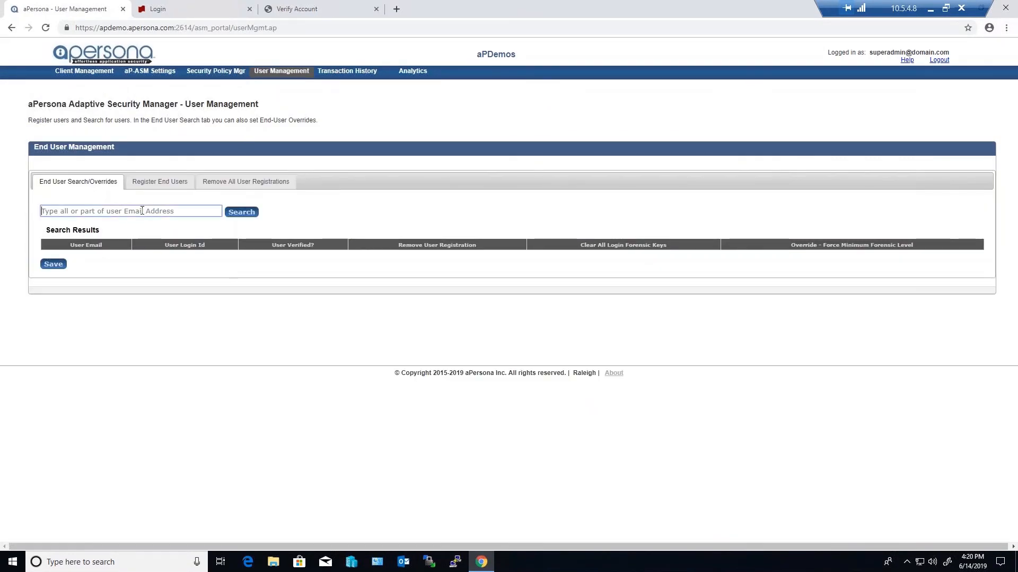
{"action": "type", "text": "apdemo"}
{"action": "left_click", "coordinate": [239, 213]}
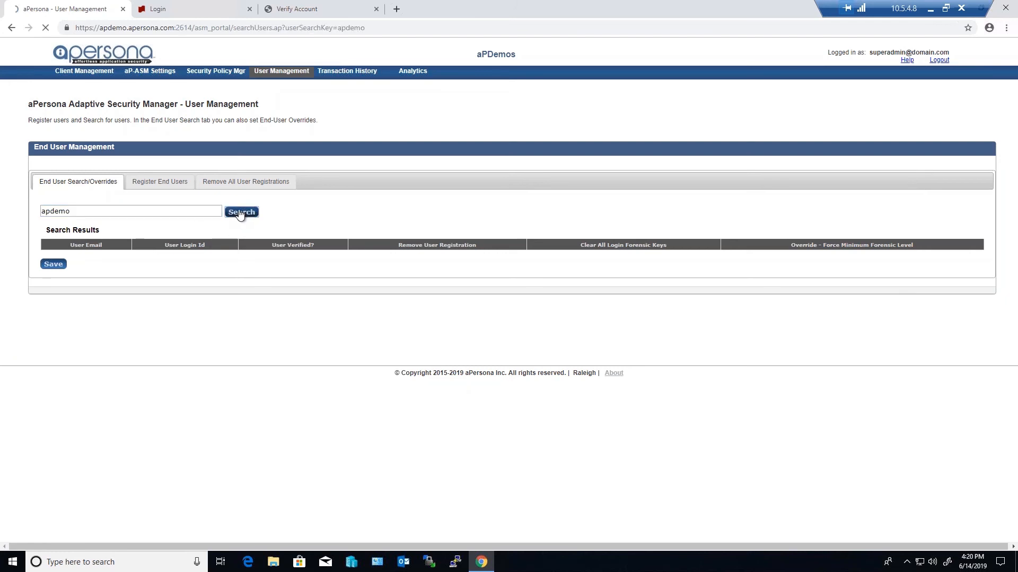
Allow a United States country override for the apdemo account from 06/14/2019 to 06/21/2019 and save it
{"action": "left_click", "coordinate": [206, 270]}
{"action": "left_click_drag", "start_coordinate": [275, 292], "coordinate": [276, 531]}
{"action": "left_click", "coordinate": [173, 499]}
{"action": "left_click", "coordinate": [258, 270]}
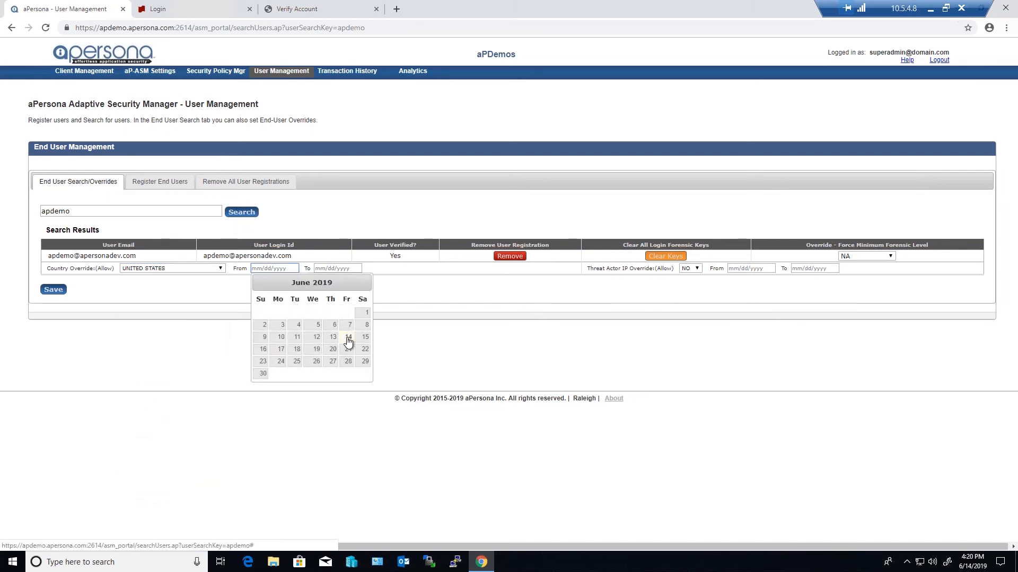
{"action": "left_click", "coordinate": [348, 339]}
{"action": "left_click", "coordinate": [346, 269]}
{"action": "left_click", "coordinate": [411, 351]}
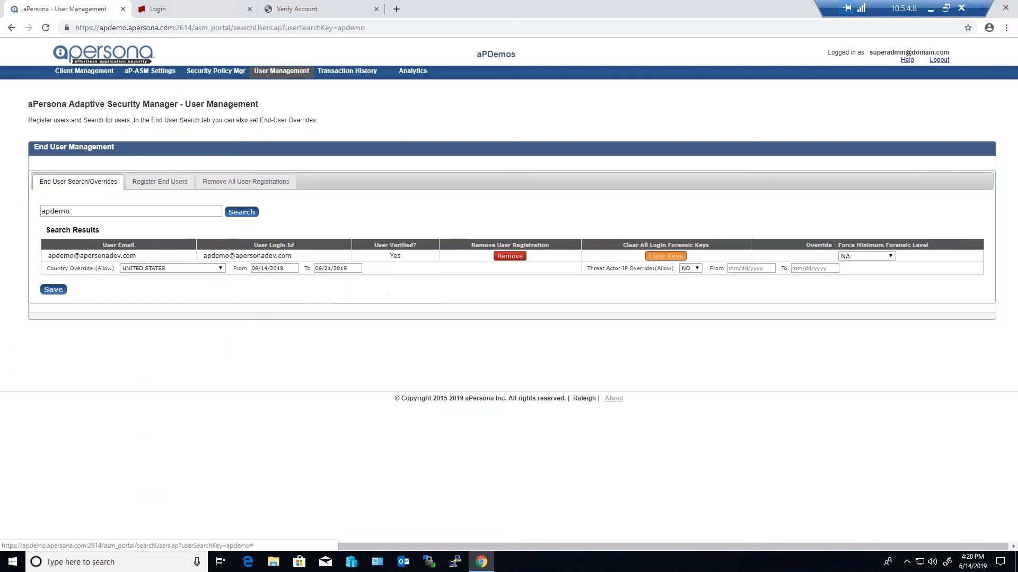
{"action": "left_click", "coordinate": [53, 290]}
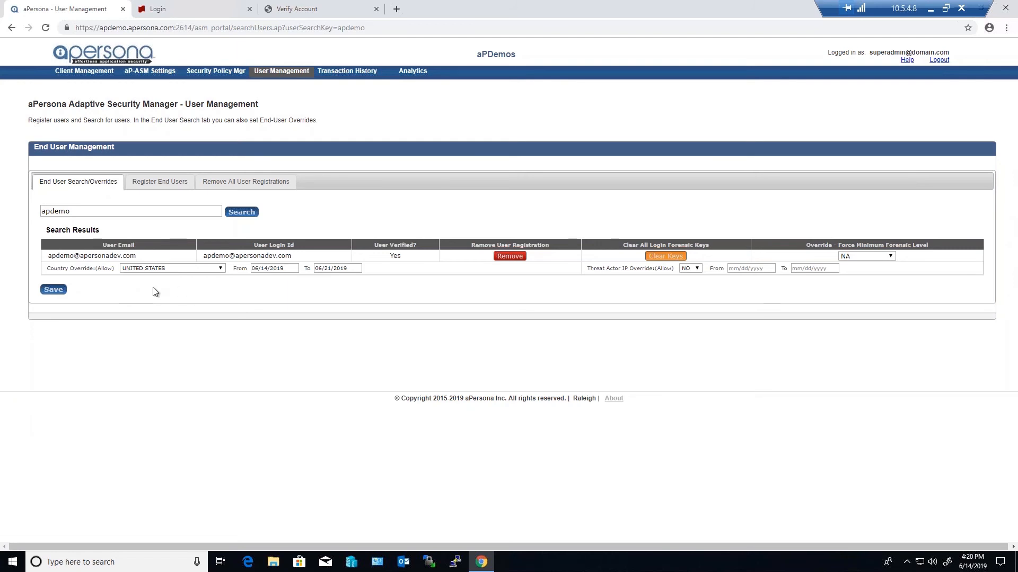
Test the override by logging in to ACME banking and retrying the Office 365 login, choosing to stay signed in
{"action": "left_click", "coordinate": [210, 11]}
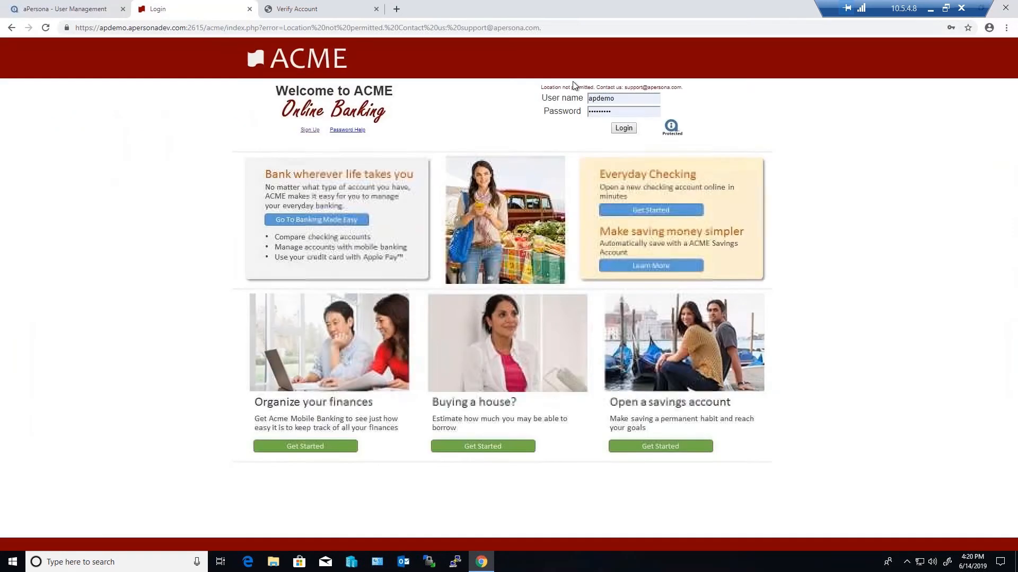
{"action": "left_click", "coordinate": [624, 127]}
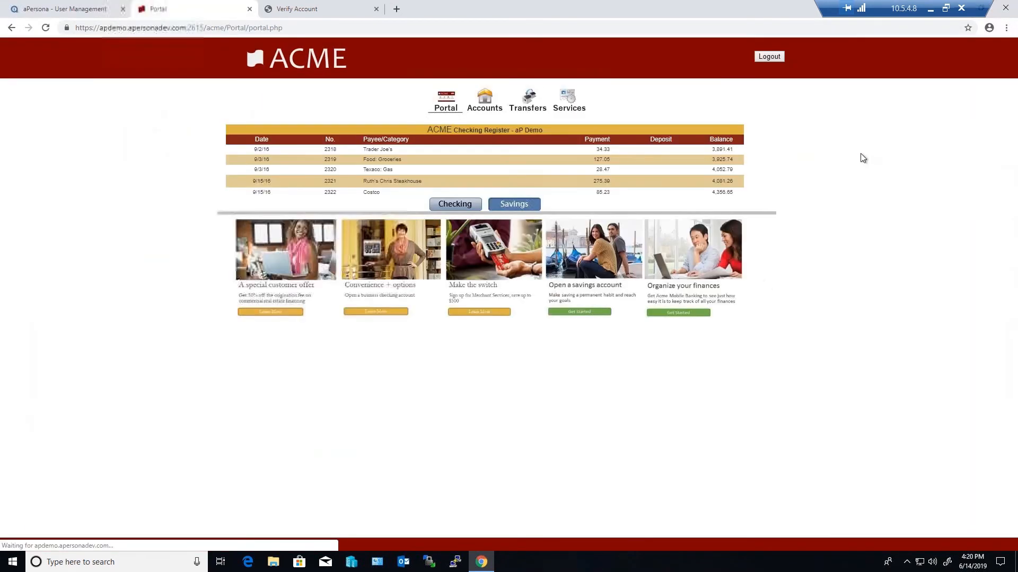
{"action": "left_click", "coordinate": [290, 9]}
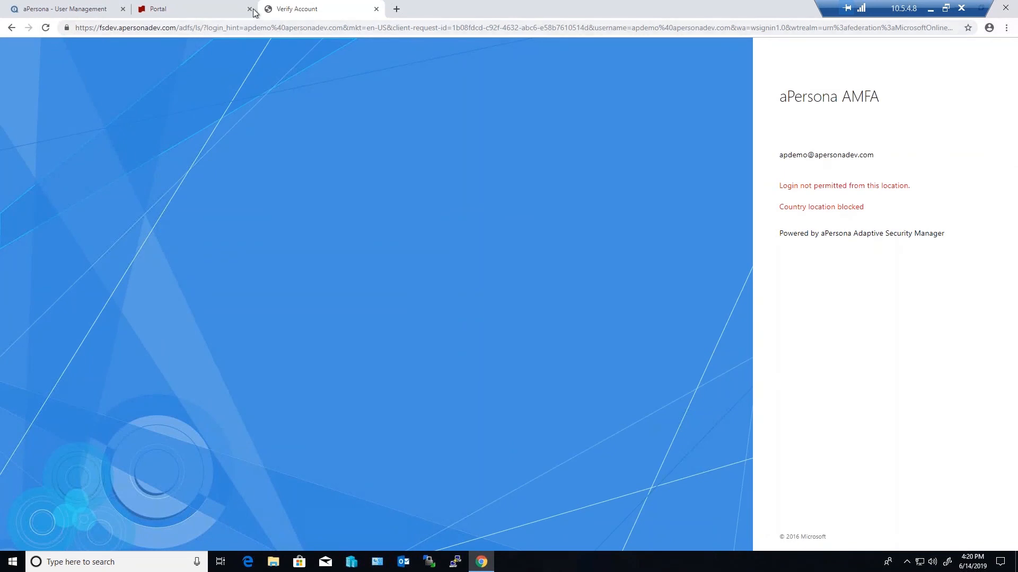
{"action": "left_click", "coordinate": [12, 26]}
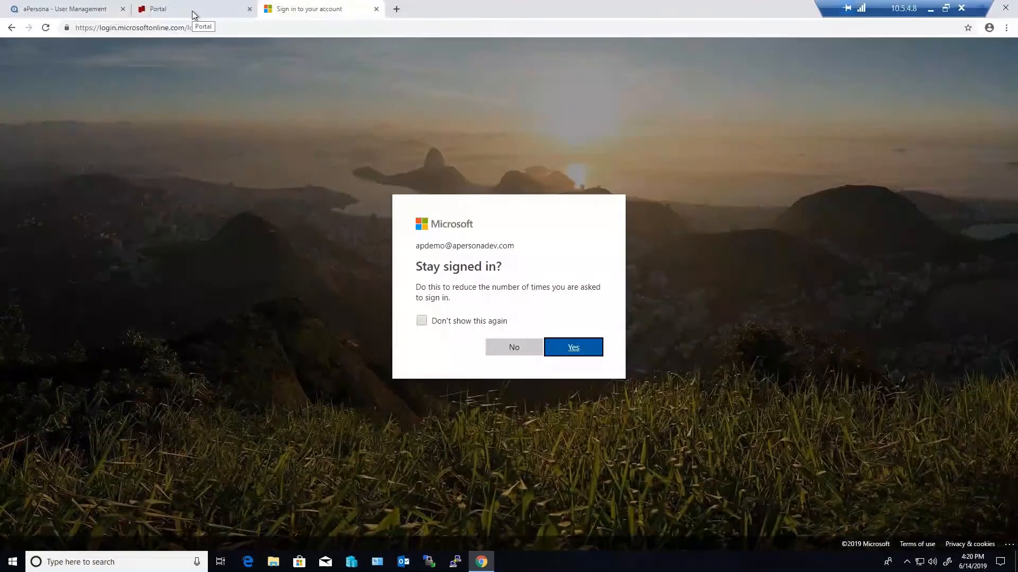
{"action": "left_click", "coordinate": [573, 350]}
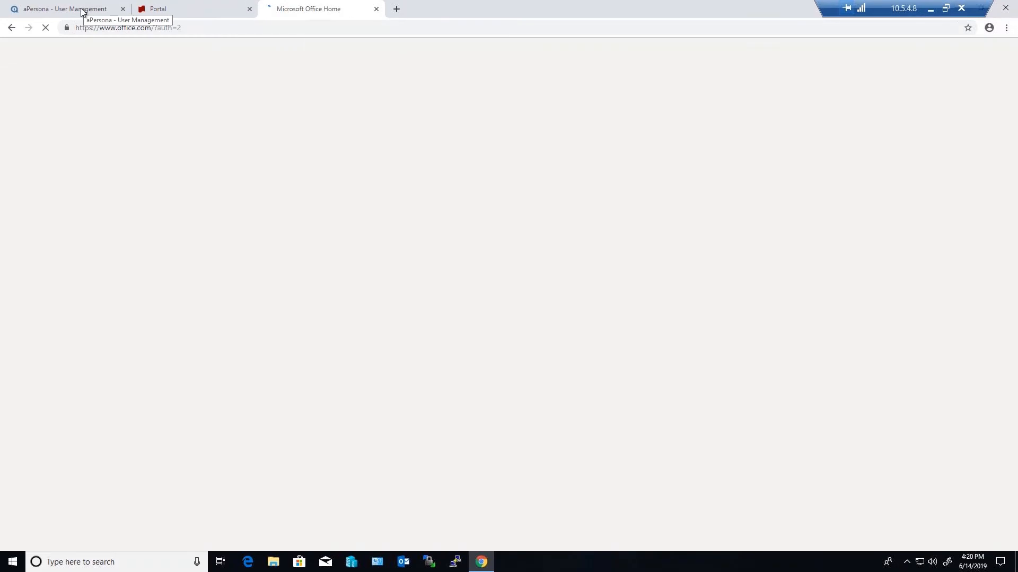
Reopen the ACME O365 policy in the Security Policy Manager and whitelist the United States in its country-based filtering
{"action": "left_click", "coordinate": [85, 9]}
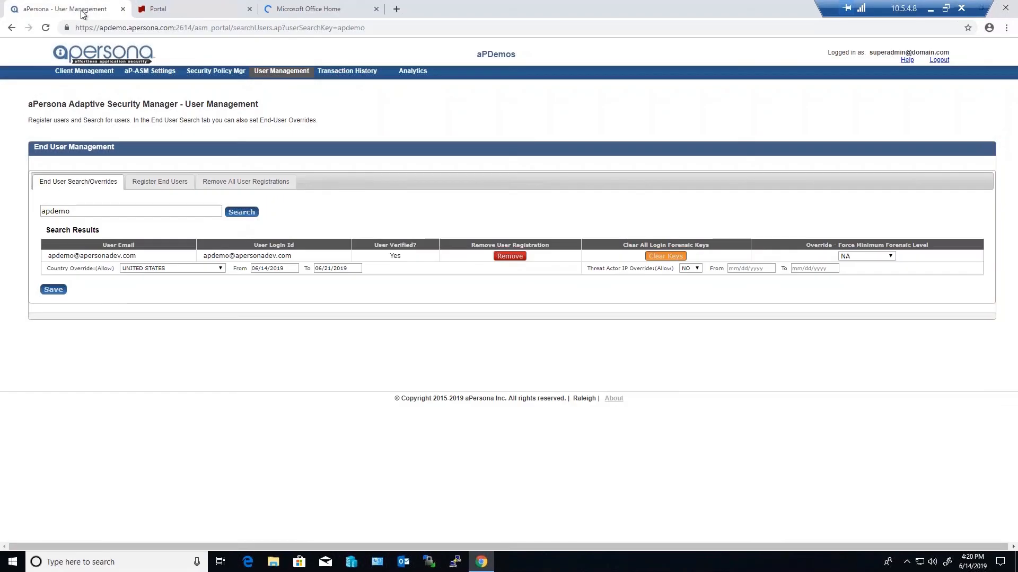
{"action": "left_click", "coordinate": [200, 74]}
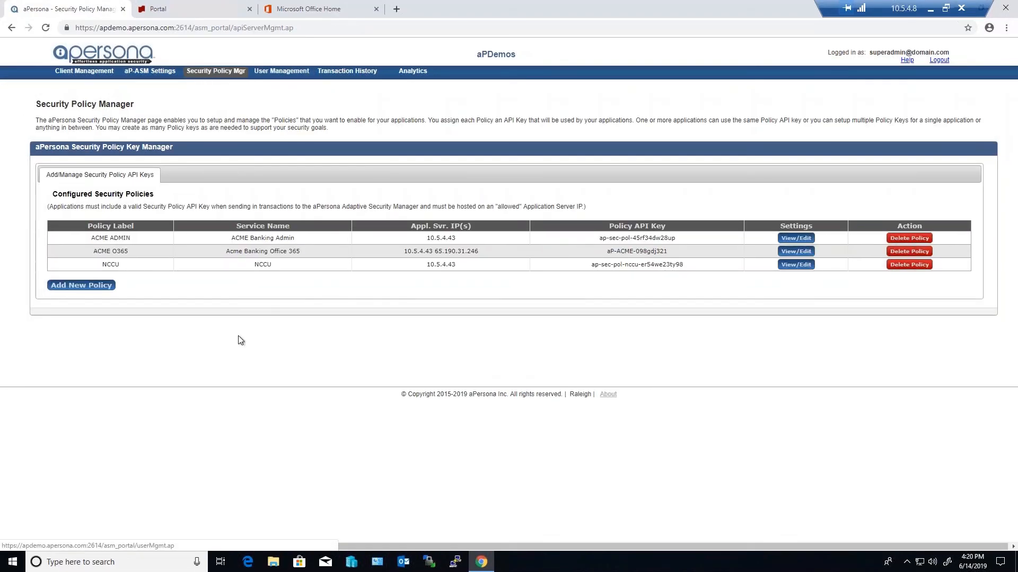
{"action": "left_click", "coordinate": [805, 252]}
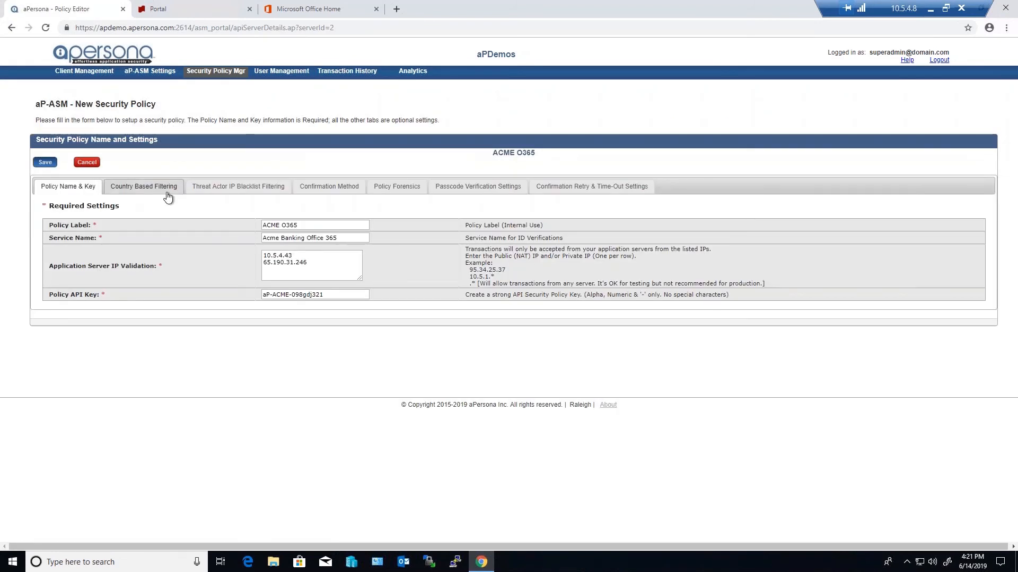
{"action": "left_click", "coordinate": [161, 190]}
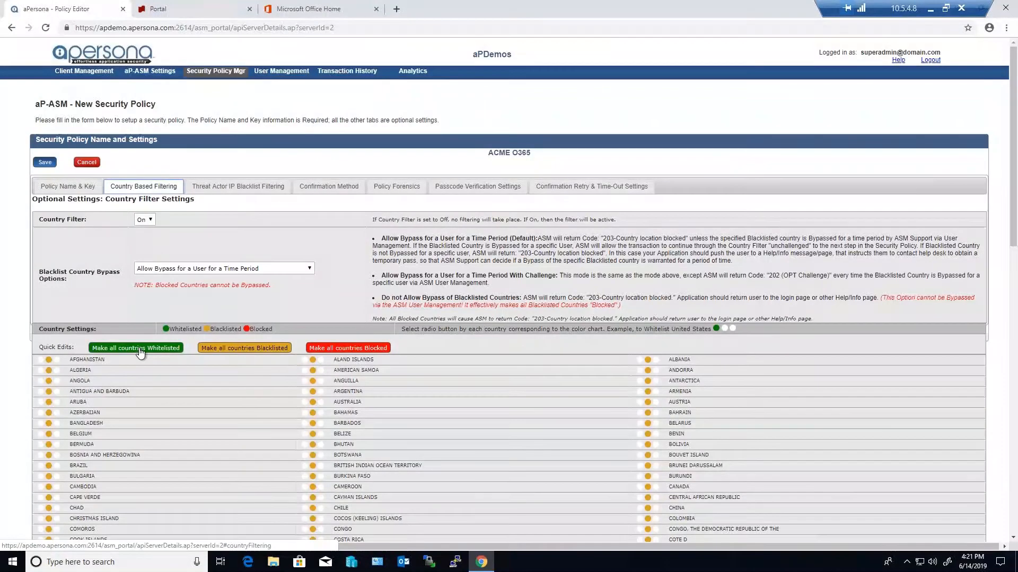
{"action": "scroll", "coordinate": [184, 384], "scroll_direction": "down", "scroll_amount": 14}
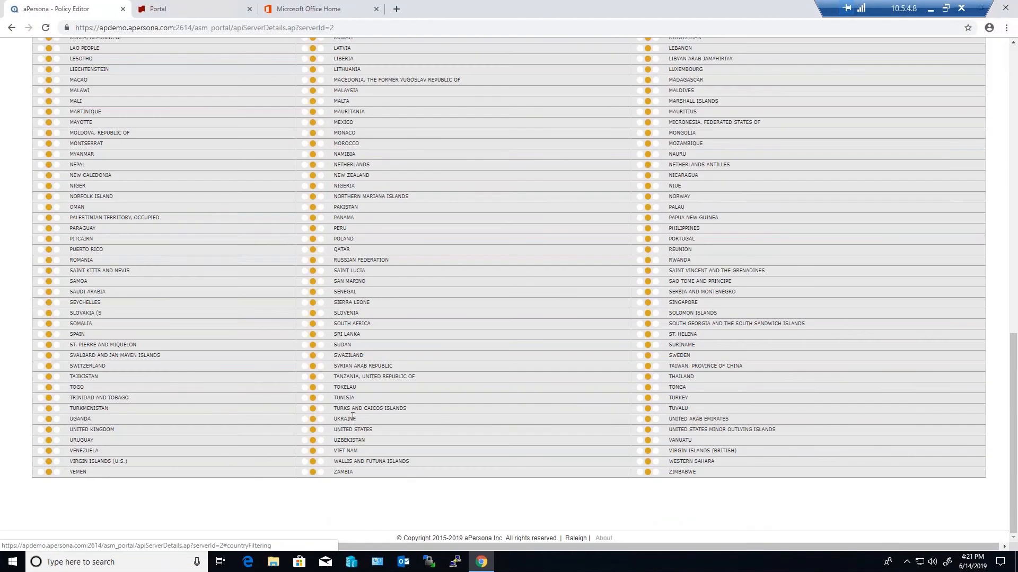
{"action": "left_click", "coordinate": [305, 430]}
{"action": "scroll", "coordinate": [316, 424], "scroll_direction": "up", "scroll_amount": 14}
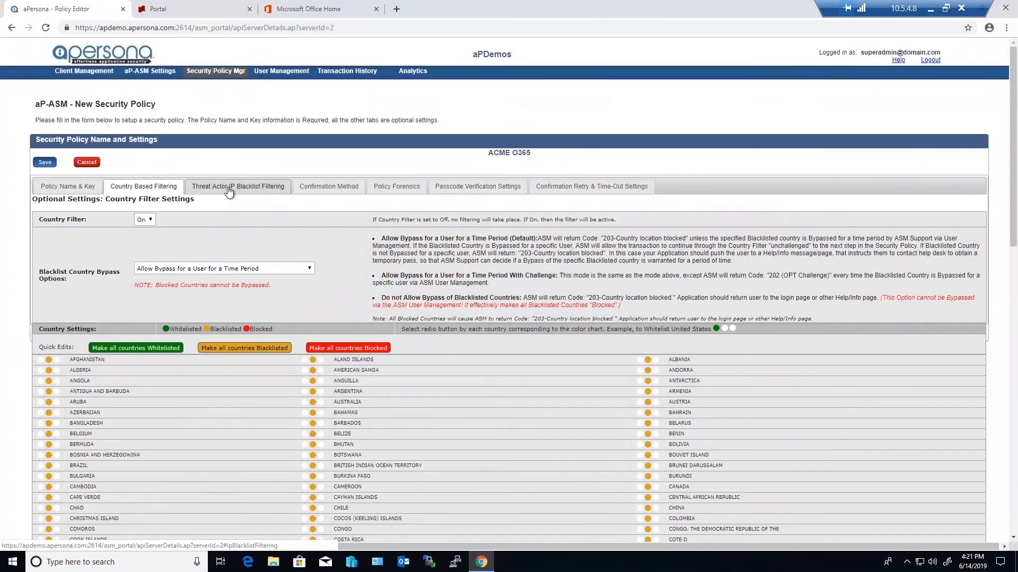
Review the policy's Threat Actor IP Blacklist Filter settings and options, leaving the filter On
{"action": "left_click", "coordinate": [270, 190]}
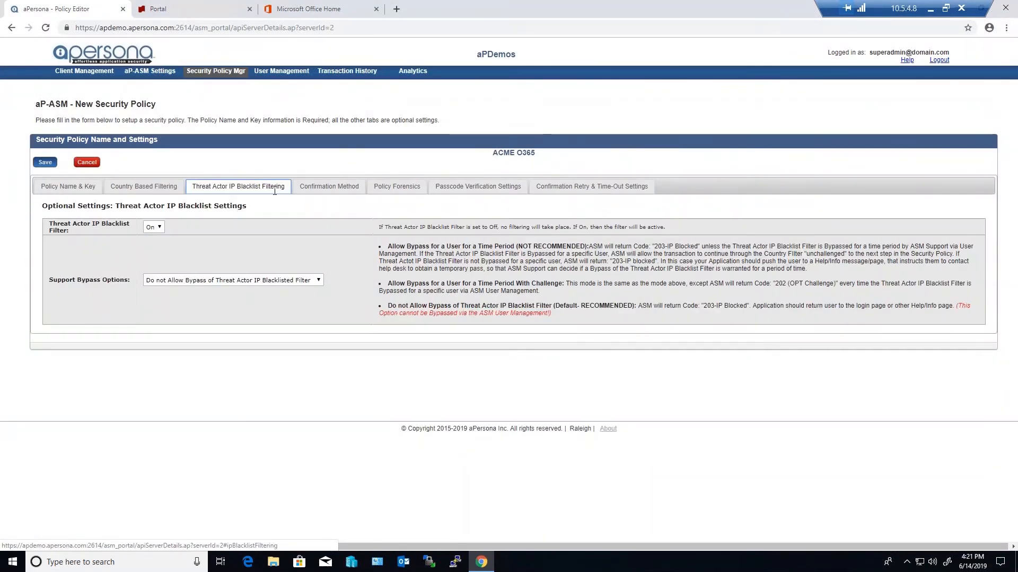
{"action": "left_click", "coordinate": [156, 228]}
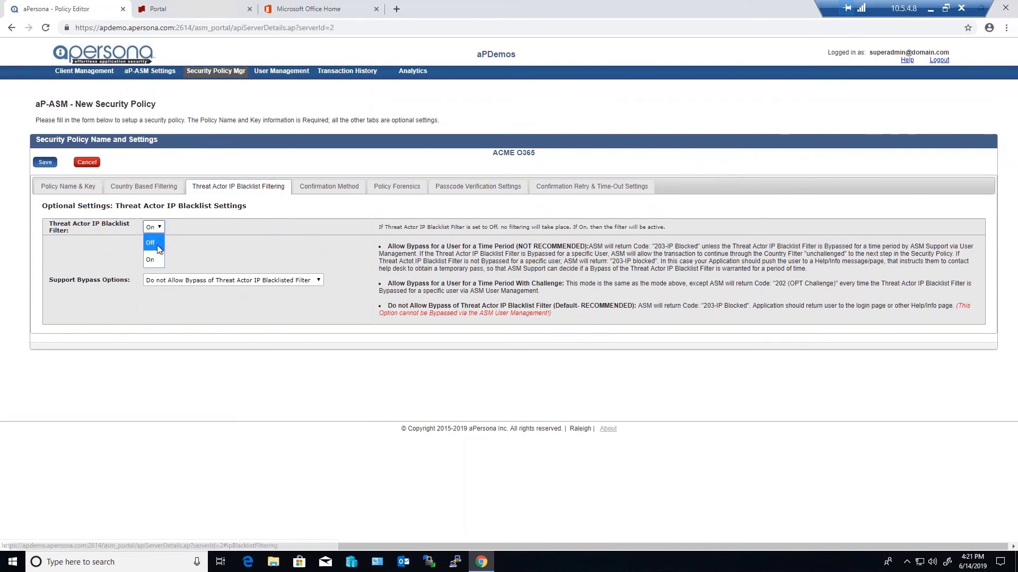
{"action": "left_click", "coordinate": [151, 259]}
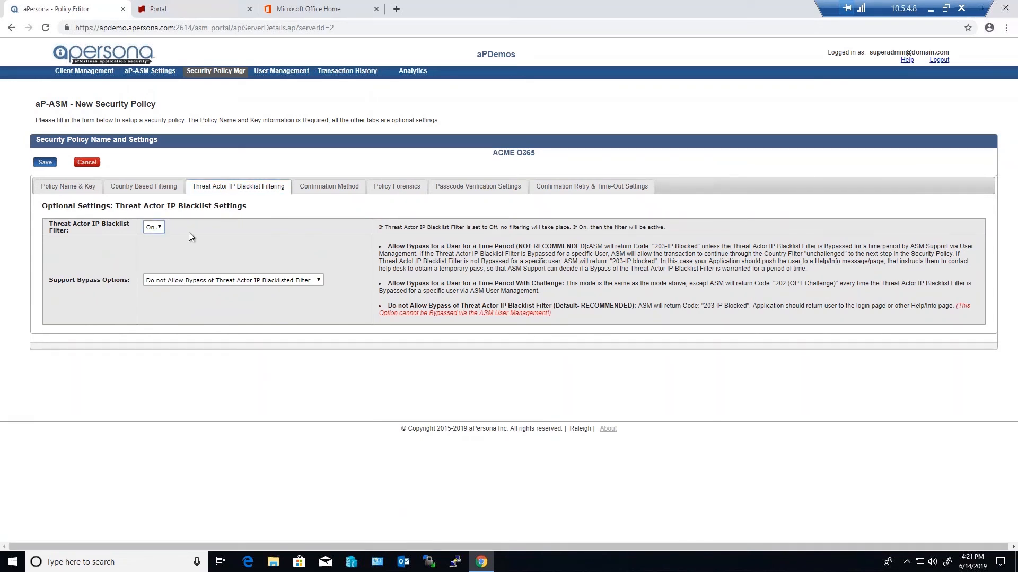
Set the policy's confirmation method to Learning Mode - Auto Confirm until 06/28/2019, re-engaging Active Mode after 10 user transactions
{"action": "left_click", "coordinate": [327, 190]}
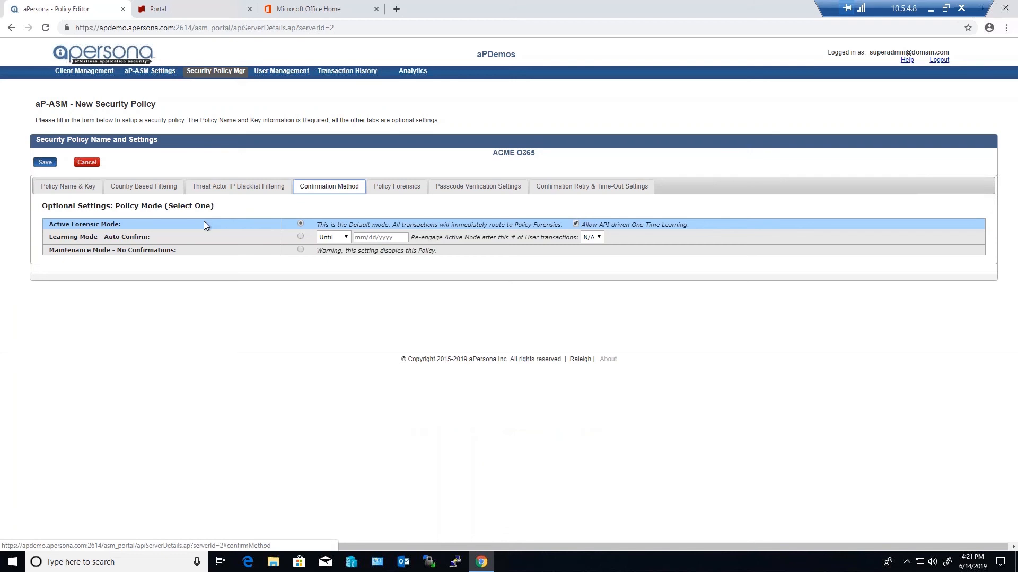
{"action": "left_click", "coordinate": [301, 237]}
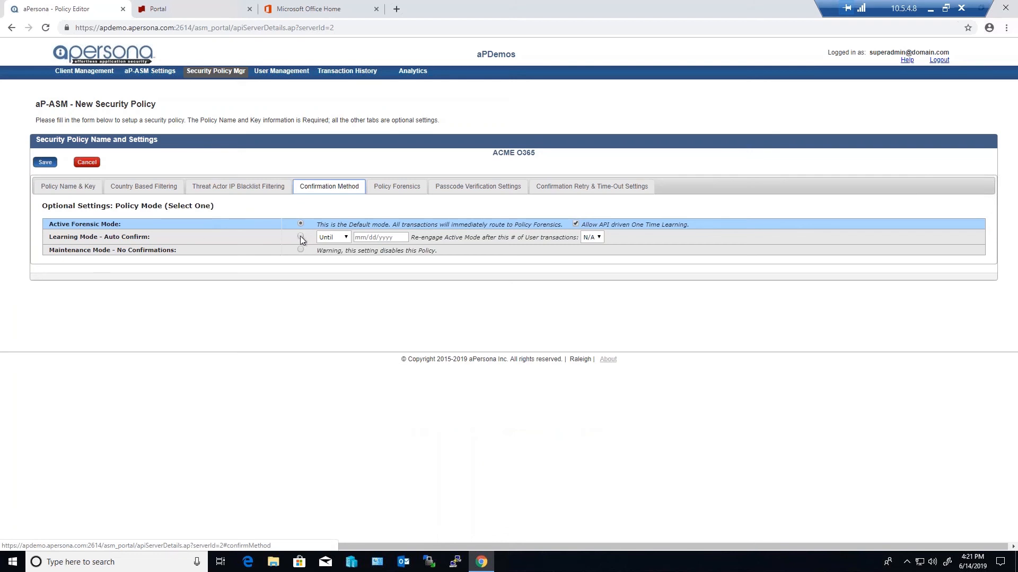
{"action": "left_click", "coordinate": [354, 238]}
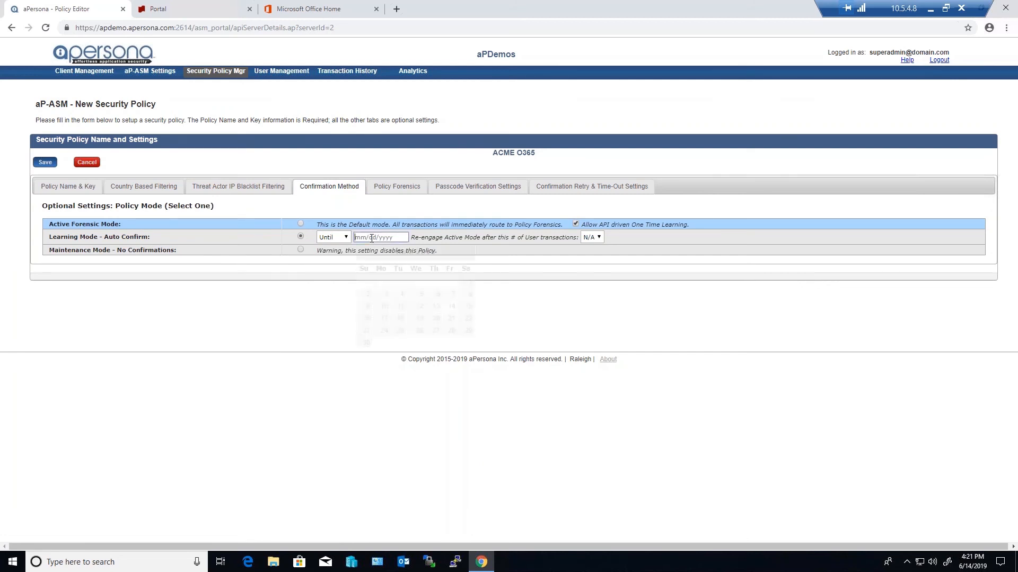
{"action": "left_click", "coordinate": [451, 331]}
{"action": "left_click", "coordinate": [601, 236]}
{"action": "left_click", "coordinate": [590, 339]}
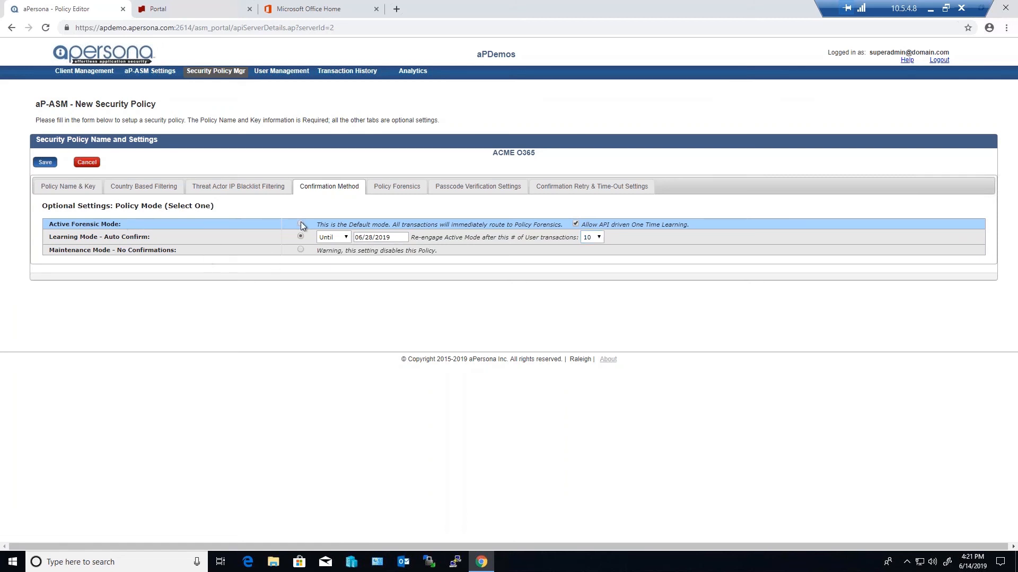
In the policy forensics, try Level 7 (Force Confirmation Always) for browser clients, then settle on Level 2 (DevKey1 "AND" ISPGeo) "OR" (NAT-IP) "OR" (OTTKey)
{"action": "left_click", "coordinate": [398, 187]}
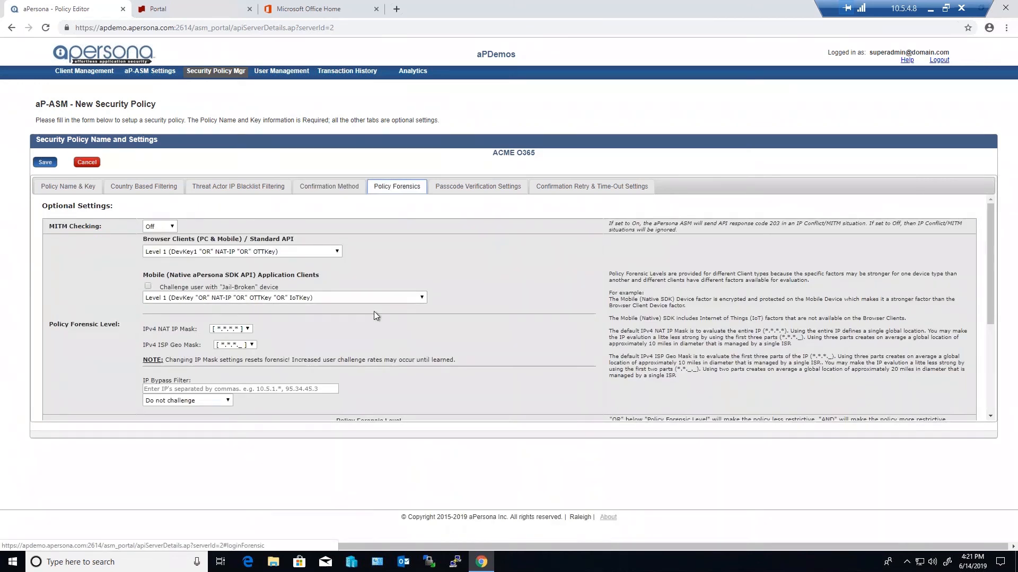
{"action": "left_click", "coordinate": [313, 251]}
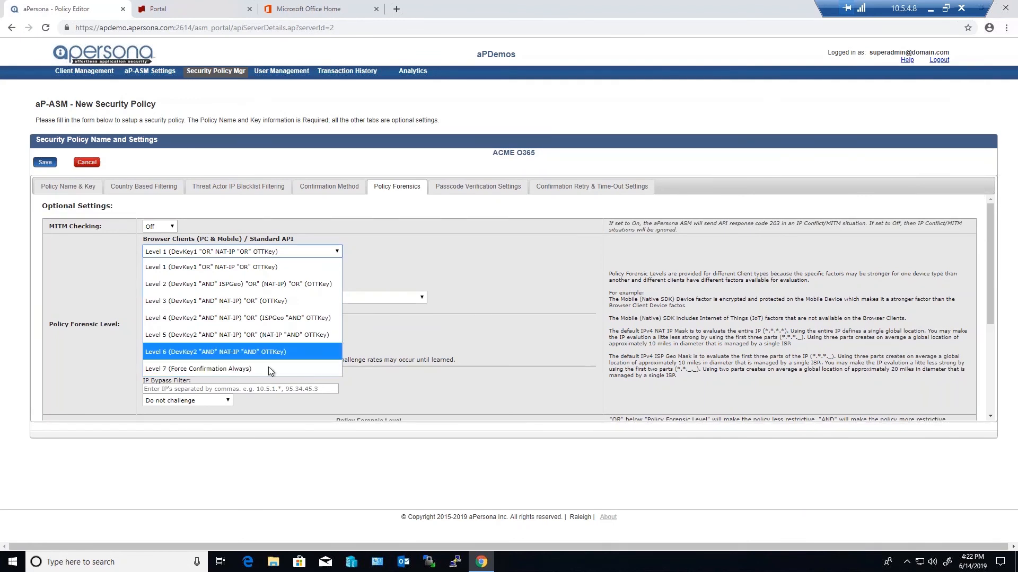
{"action": "left_click", "coordinate": [220, 368]}
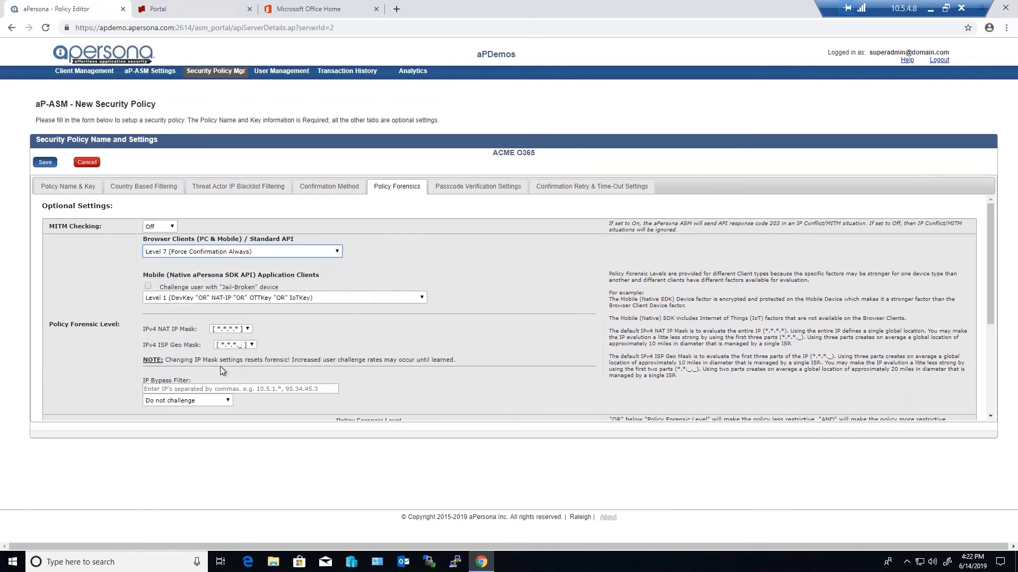
{"action": "left_click", "coordinate": [220, 253]}
{"action": "left_click", "coordinate": [223, 268]}
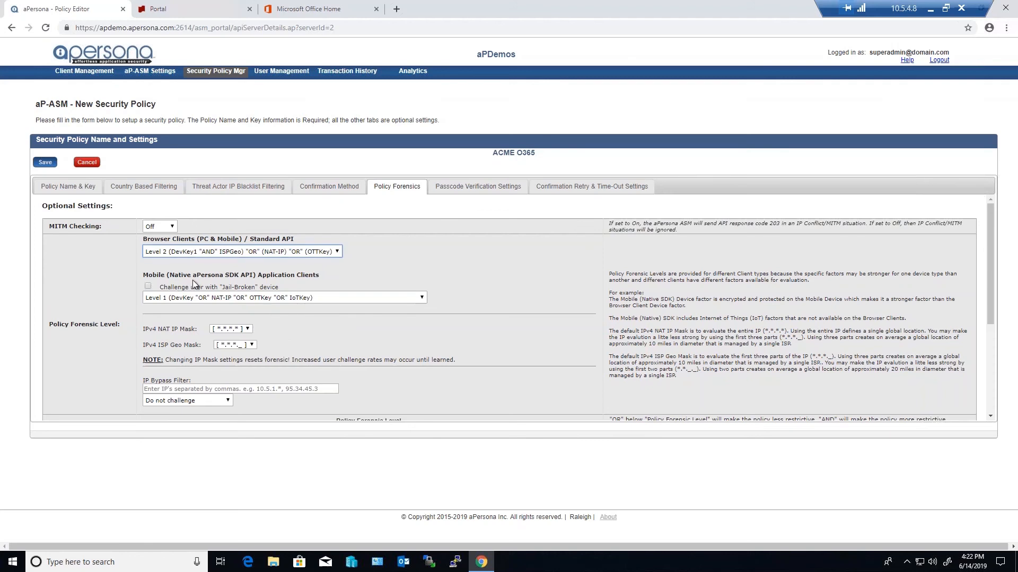
Review the Application Defined Fields options, keeping both fields enabled with Cognitive Appl' Behavior and combined by "AND"
{"action": "scroll", "coordinate": [295, 326], "scroll_direction": "down", "scroll_amount": 1}
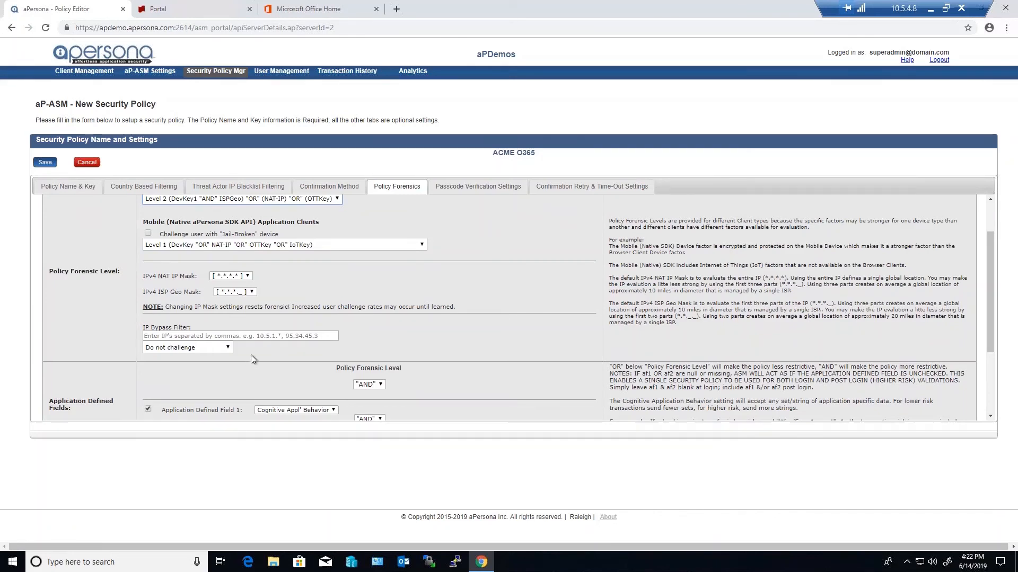
{"action": "scroll", "coordinate": [273, 352], "scroll_direction": "down", "scroll_amount": 1}
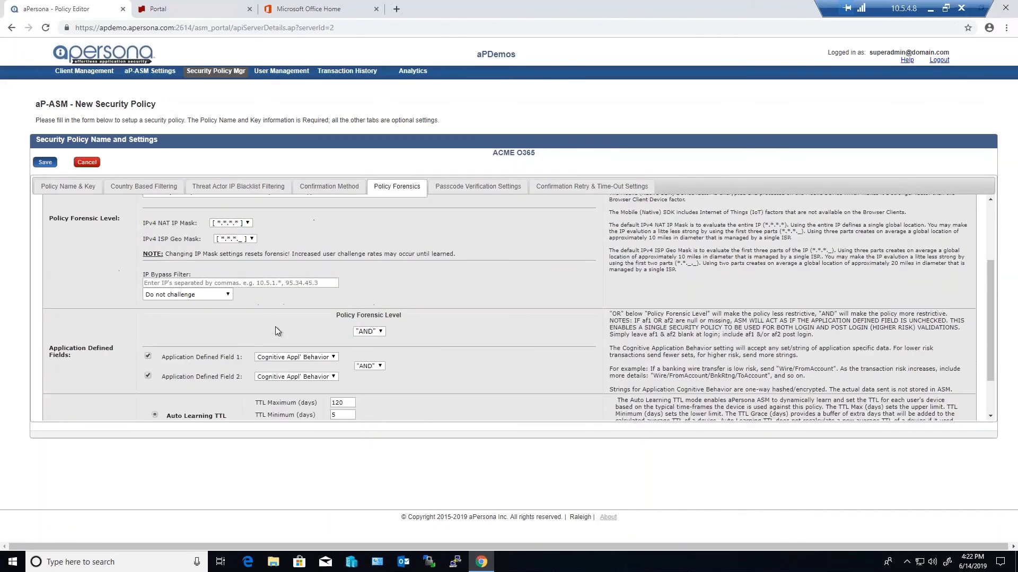
{"action": "scroll", "coordinate": [268, 327], "scroll_direction": "down", "scroll_amount": 1}
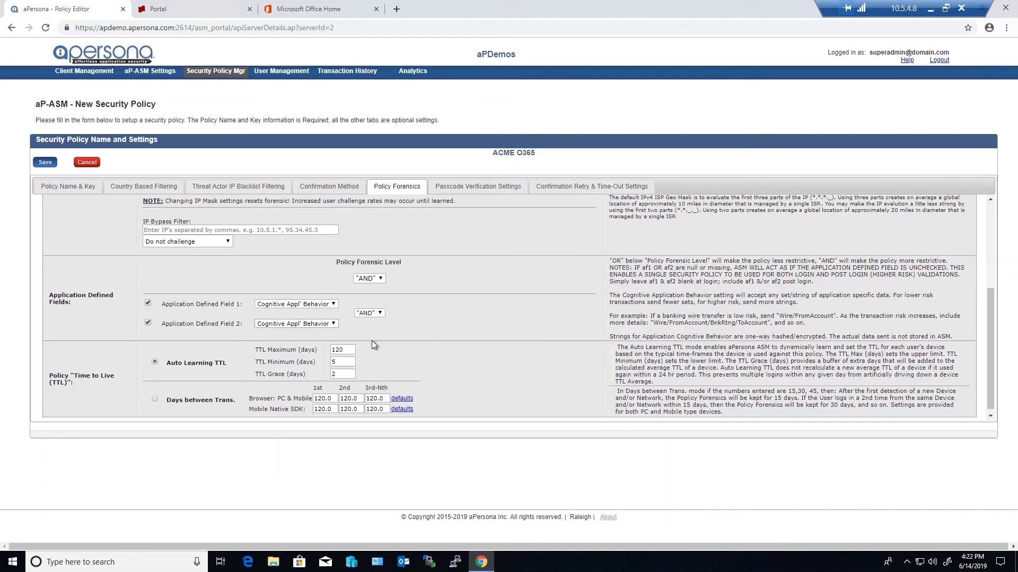
{"action": "left_click", "coordinate": [148, 305]}
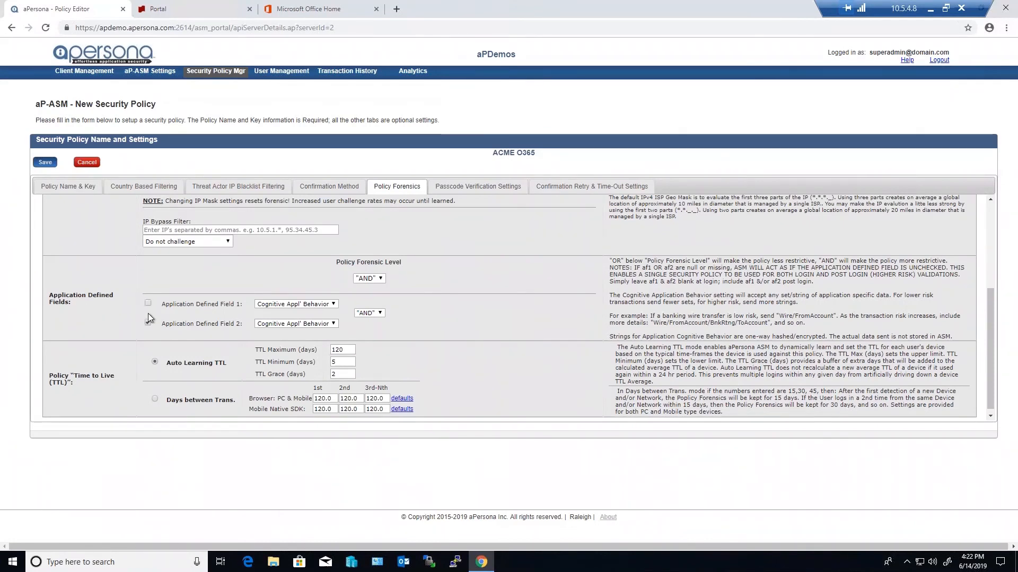
{"action": "left_click", "coordinate": [148, 304]}
{"action": "left_click", "coordinate": [307, 307]}
{"action": "left_click", "coordinate": [295, 387]}
{"action": "left_click", "coordinate": [321, 326]}
{"action": "left_click", "coordinate": [293, 405]}
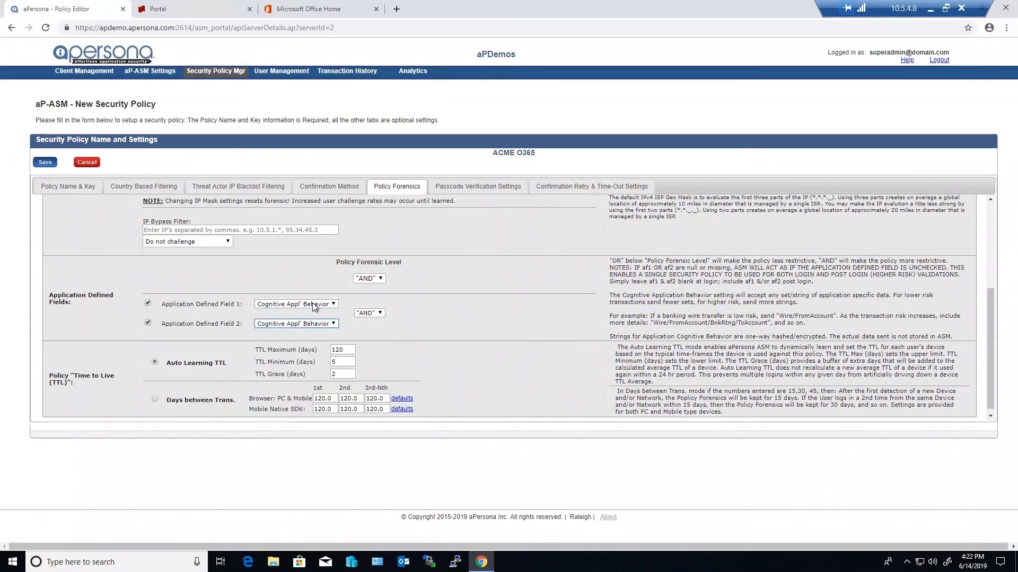
{"action": "left_click", "coordinate": [373, 313]}
{"action": "left_click", "coordinate": [368, 340]}
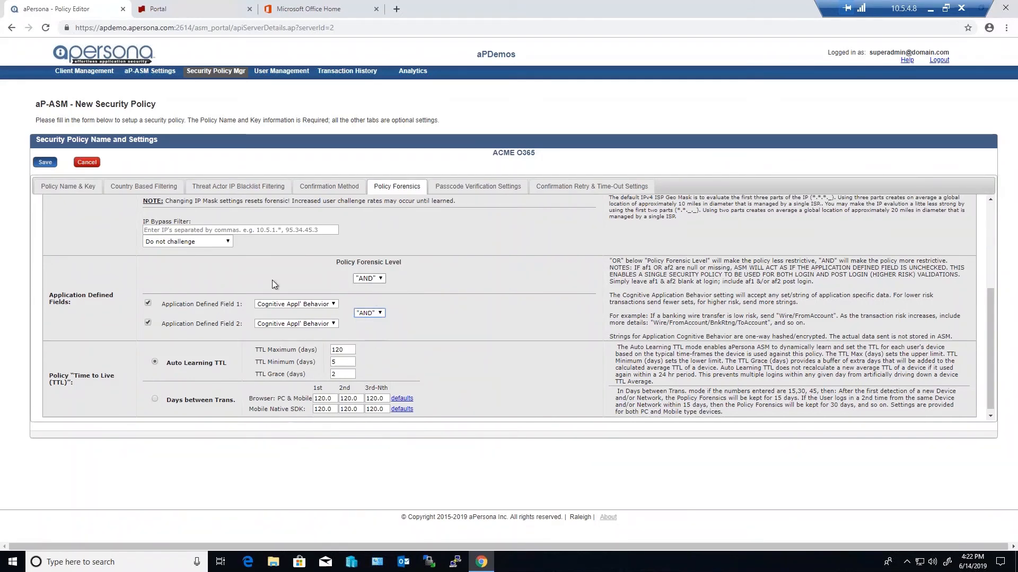
Examine the Auto Learning TTL maximum, minimum and grace day settings in the policy's "Time to Live" section
{"action": "scroll", "coordinate": [201, 250], "scroll_direction": "up", "scroll_amount": 5}
{"action": "scroll", "coordinate": [214, 283], "scroll_direction": "down", "scroll_amount": 5}
{"action": "scroll", "coordinate": [453, 349], "scroll_direction": "down", "scroll_amount": 1}
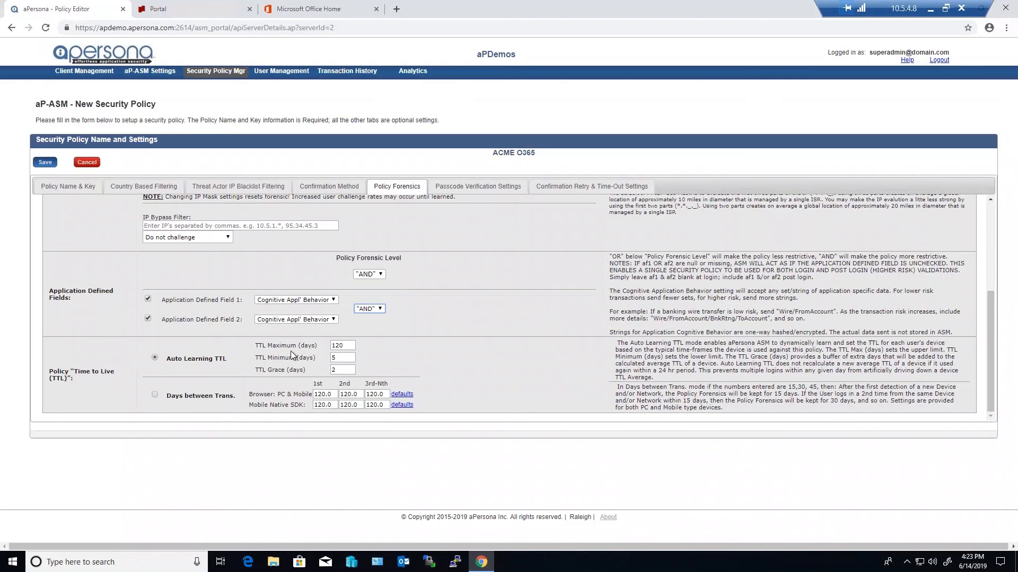
{"action": "double_click", "coordinate": [345, 347]}
{"action": "double_click", "coordinate": [332, 359]}
{"action": "left_click", "coordinate": [400, 358]}
{"action": "left_click", "coordinate": [334, 370]}
{"action": "left_click", "coordinate": [488, 377]}
{"action": "scroll", "coordinate": [460, 323], "scroll_direction": "up", "scroll_amount": 5}
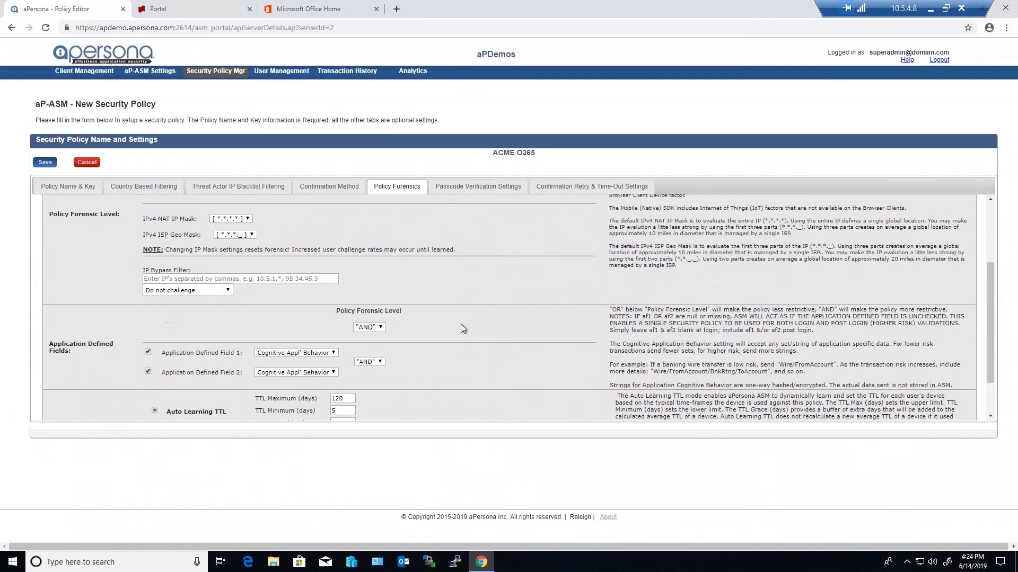
Set the one-time passcode length to 6 and review the email body and voice message verification templates
{"action": "left_click", "coordinate": [455, 192]}
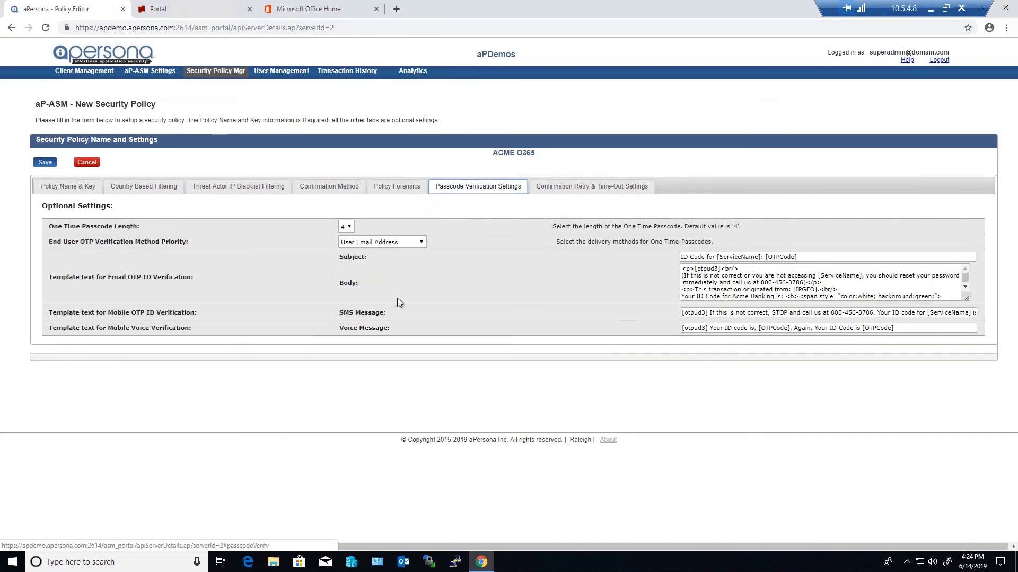
{"action": "left_click", "coordinate": [347, 231]}
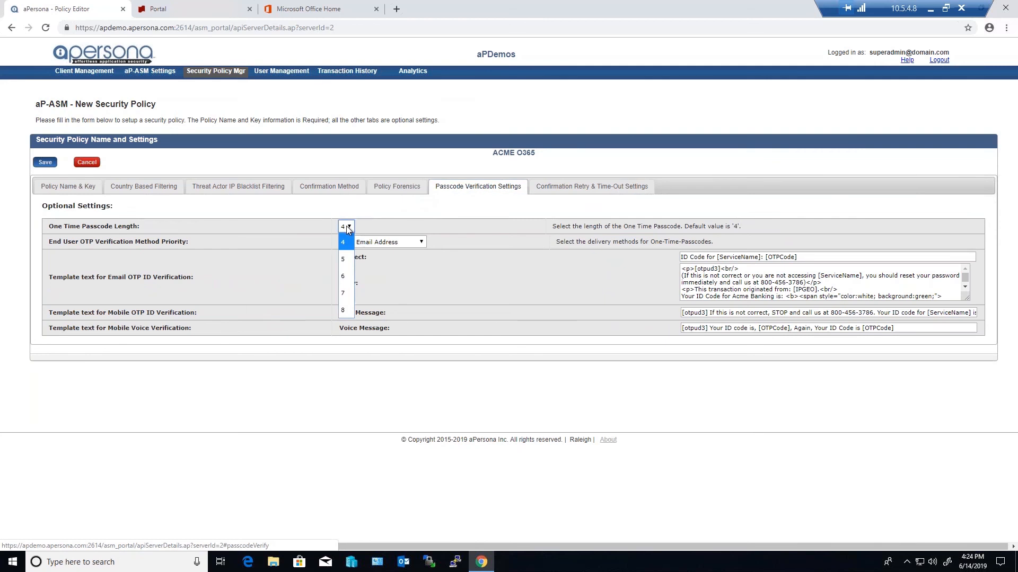
{"action": "left_click", "coordinate": [346, 276]}
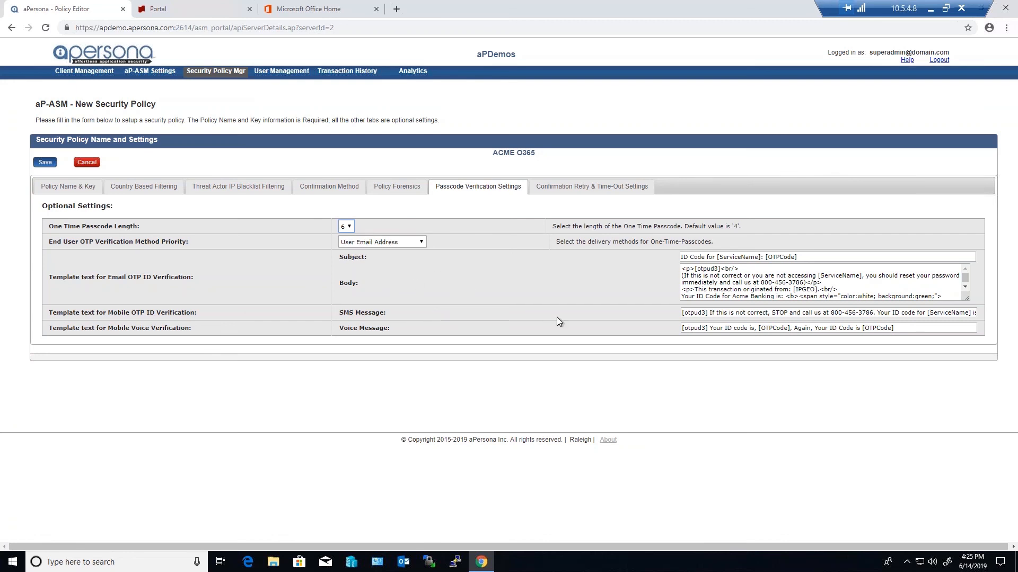
{"action": "left_click_drag", "start_coordinate": [682, 269], "coordinate": [946, 309]}
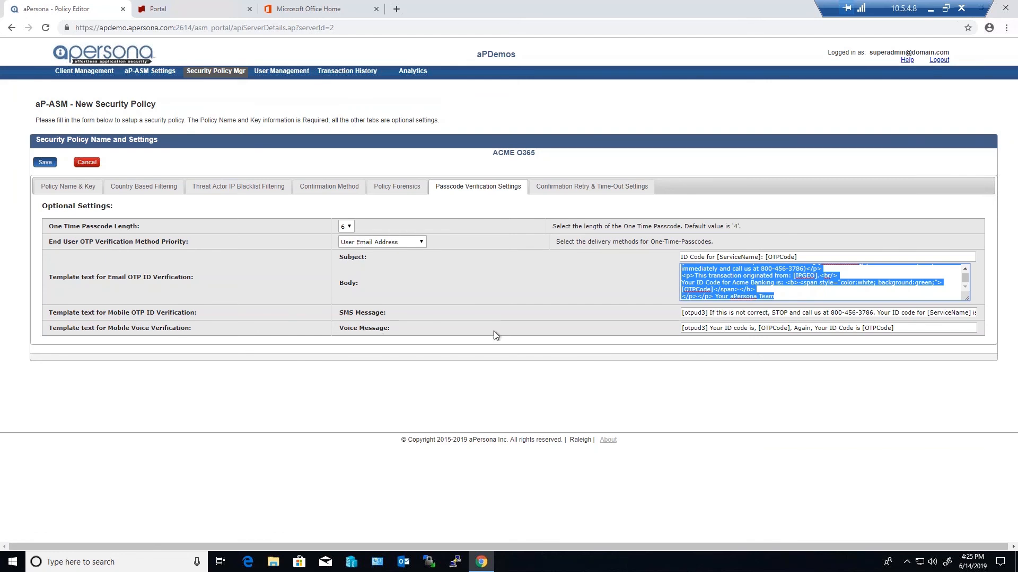
{"action": "left_click_drag", "start_coordinate": [917, 328], "coordinate": [650, 337]}
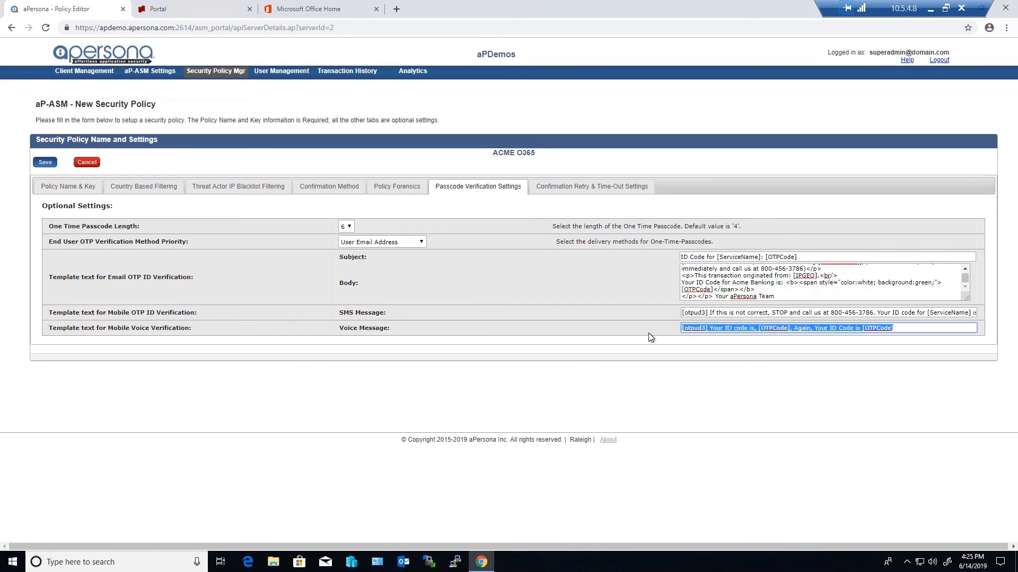
Set the retry-limit failure action to Log in aP-ASM DB & Notify Admin/Support & User, and the time-out failure action to Log in aP-ASM DB & Notify Admin/Support
{"action": "left_click", "coordinate": [585, 195]}
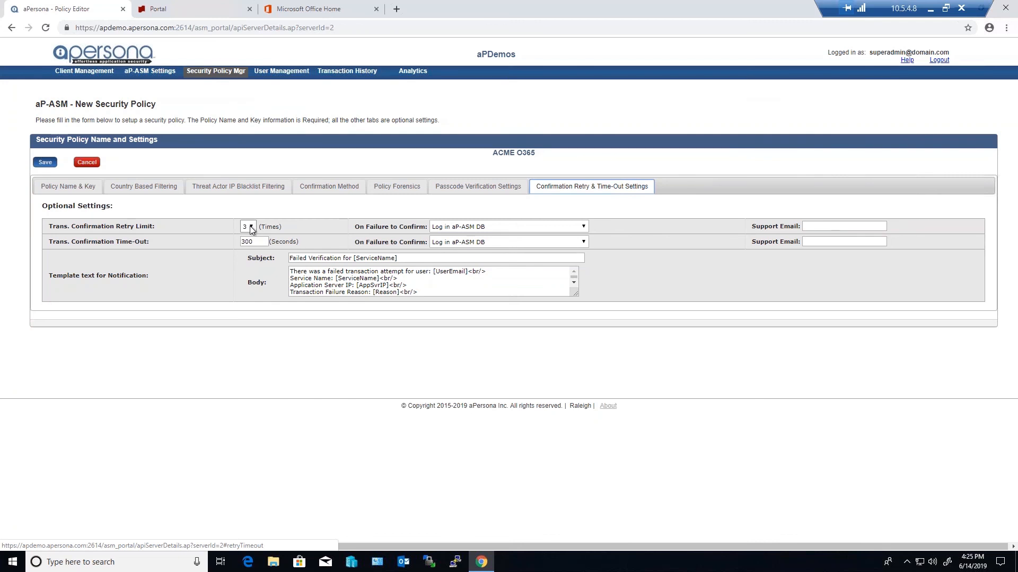
{"action": "double_click", "coordinate": [251, 242]}
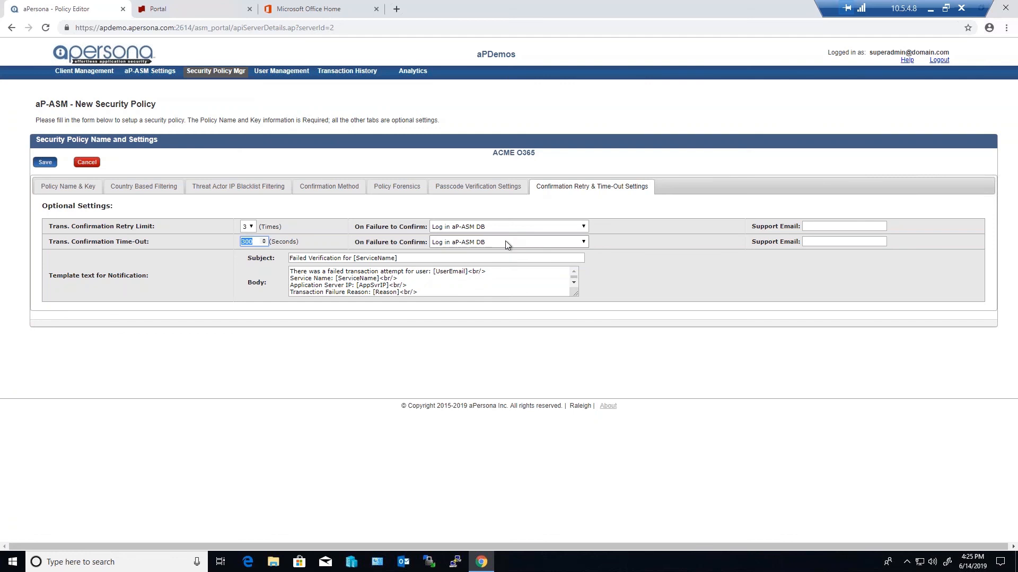
{"action": "left_click", "coordinate": [516, 228]}
{"action": "left_click", "coordinate": [509, 260]}
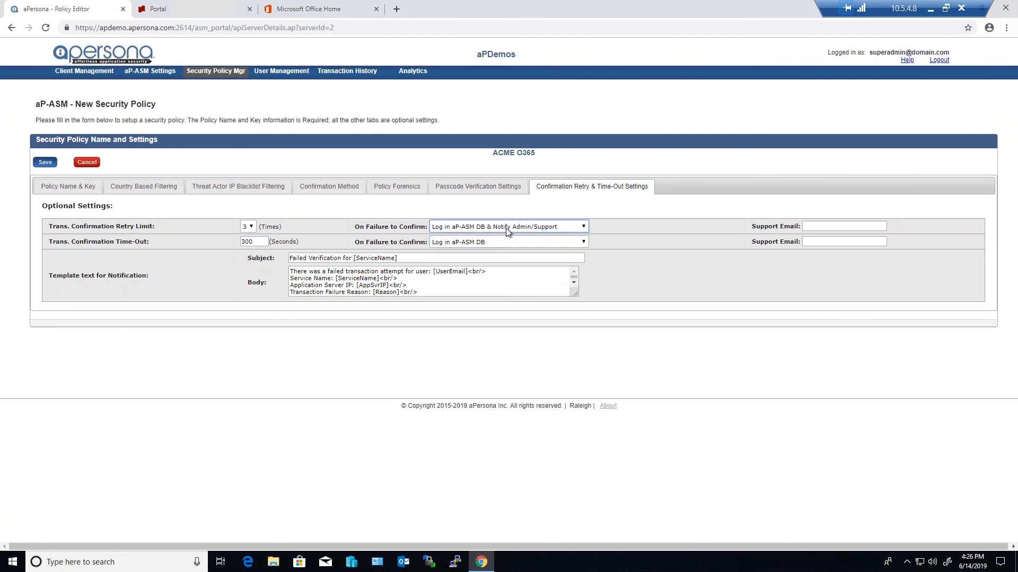
{"action": "left_click", "coordinate": [818, 227]}
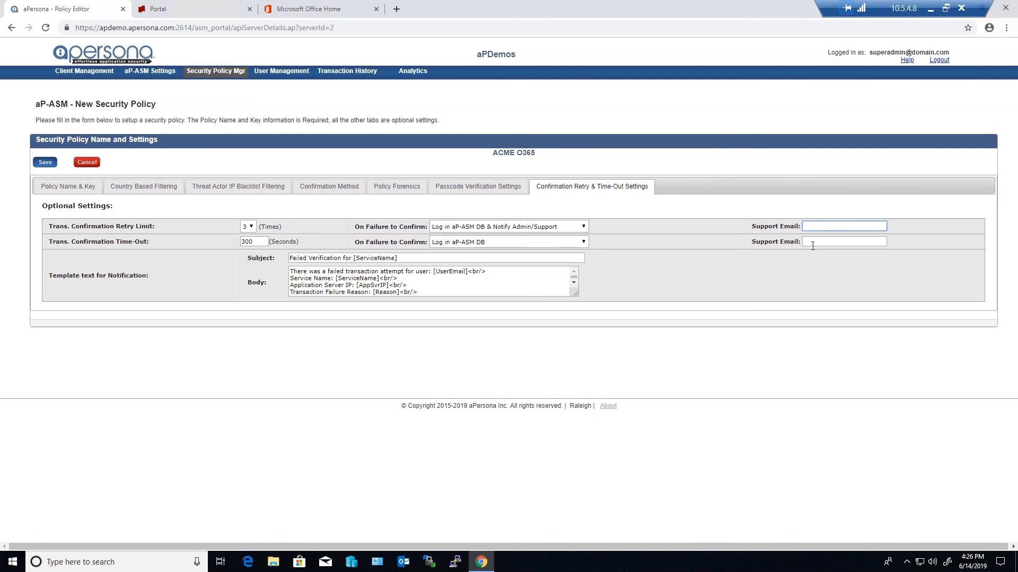
{"action": "left_click", "coordinate": [564, 243]}
{"action": "left_click", "coordinate": [553, 261]}
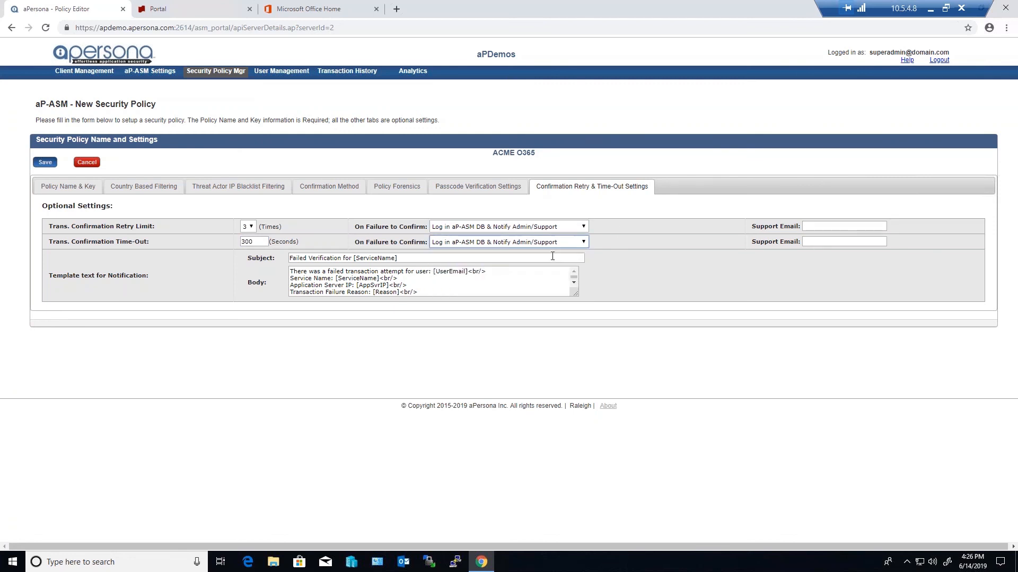
{"action": "left_click", "coordinate": [826, 226]}
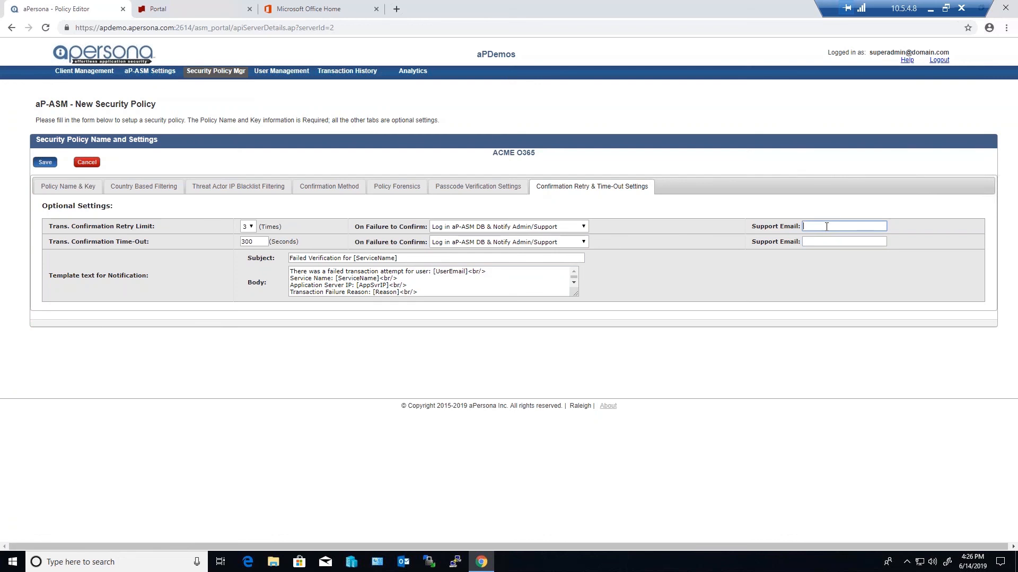
{"action": "left_click", "coordinate": [562, 227]}
{"action": "left_click", "coordinate": [550, 273]}
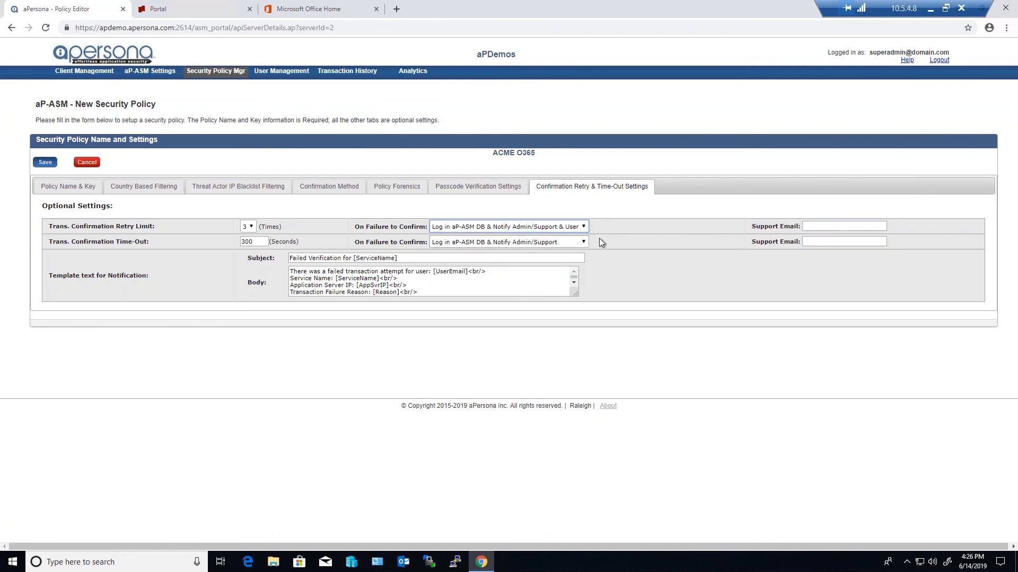
Review the failed-verification notification's subject and body, enlarging the body field to show the full template, and save the ACME O365 policy
{"action": "left_click", "coordinate": [396, 259]}
{"action": "left_click_drag", "start_coordinate": [395, 259], "coordinate": [289, 258]}
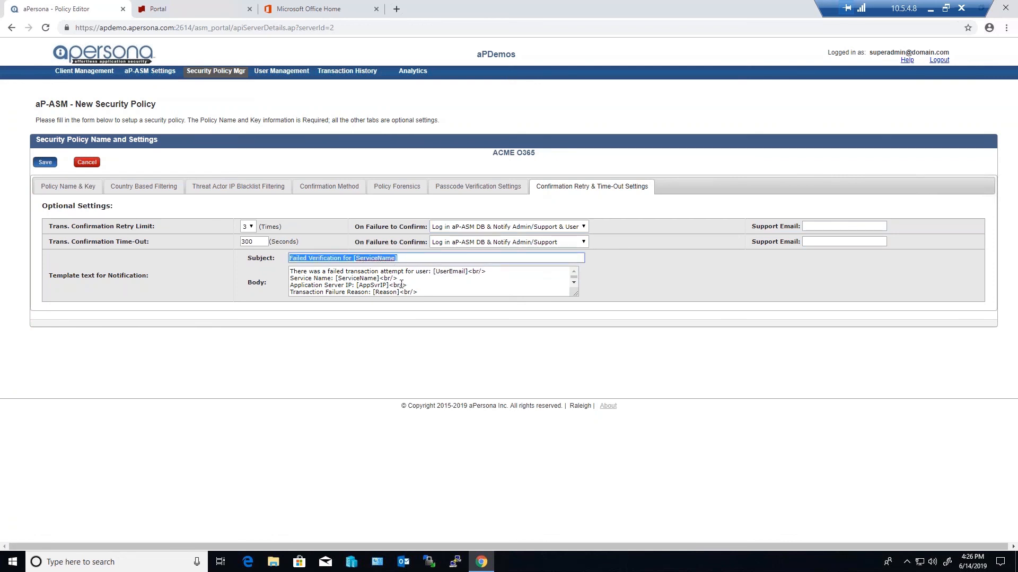
{"action": "left_click", "coordinate": [429, 294]}
{"action": "left_click_drag", "start_coordinate": [576, 295], "coordinate": [609, 353]}
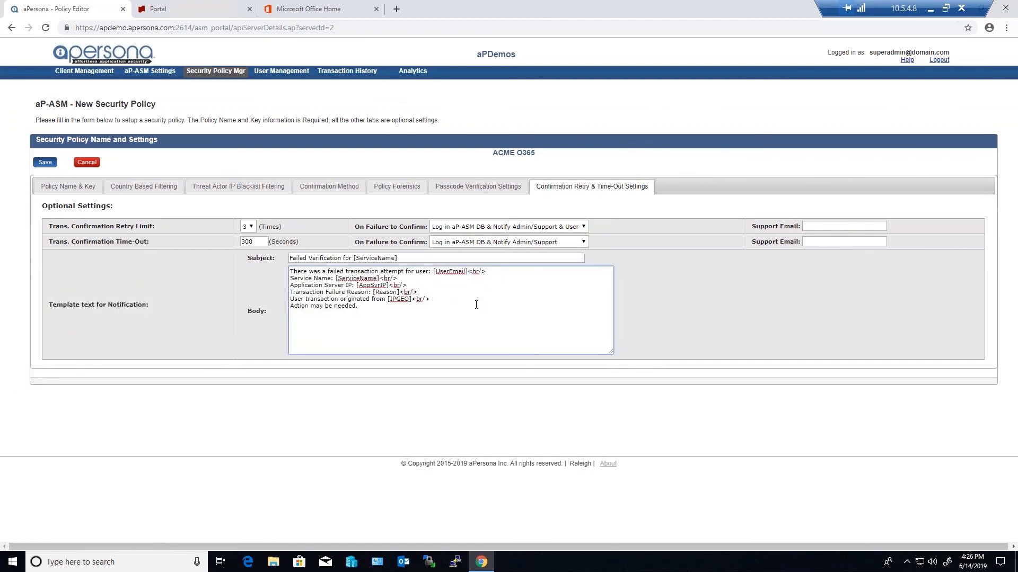
{"action": "left_click", "coordinate": [45, 163]}
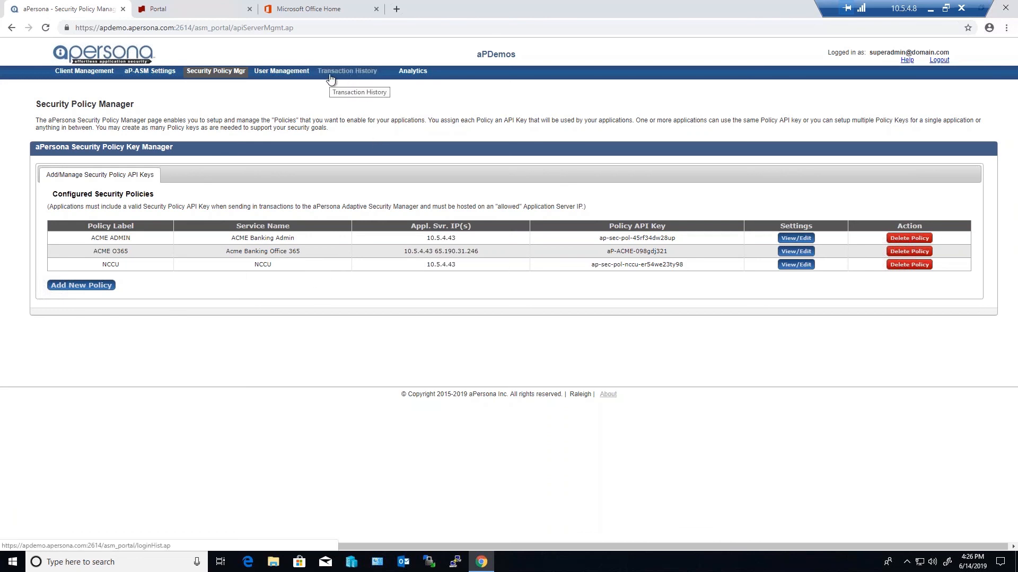
Search the end users in User Management for "us"
{"action": "left_click", "coordinate": [287, 74]}
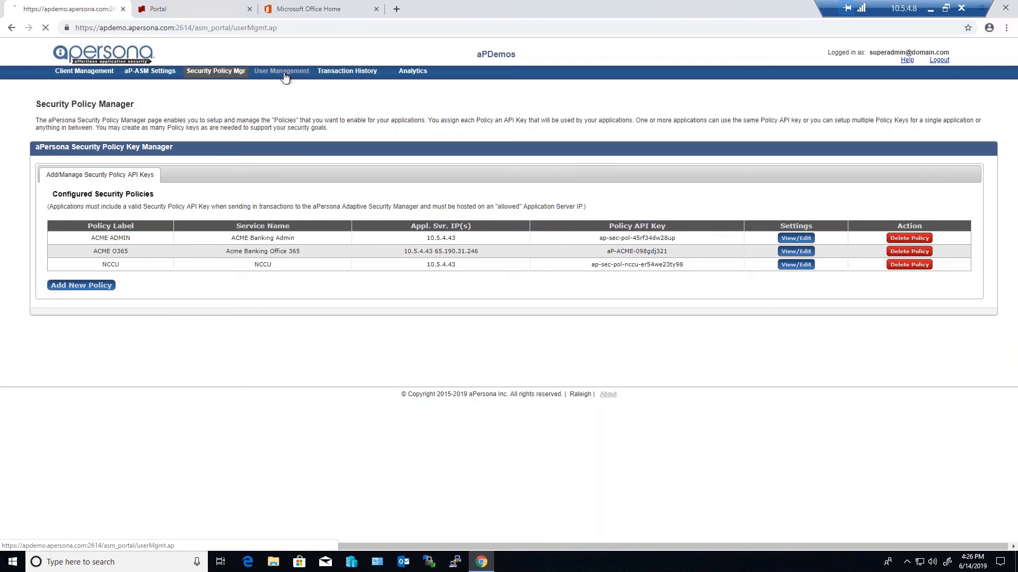
{"action": "left_click", "coordinate": [156, 212]}
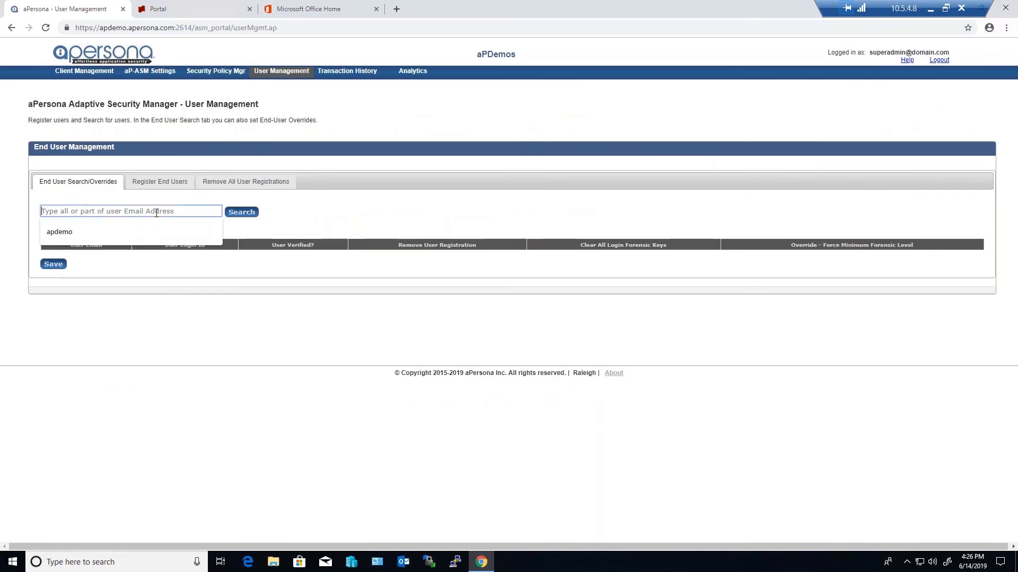
{"action": "type", "text": "us"}
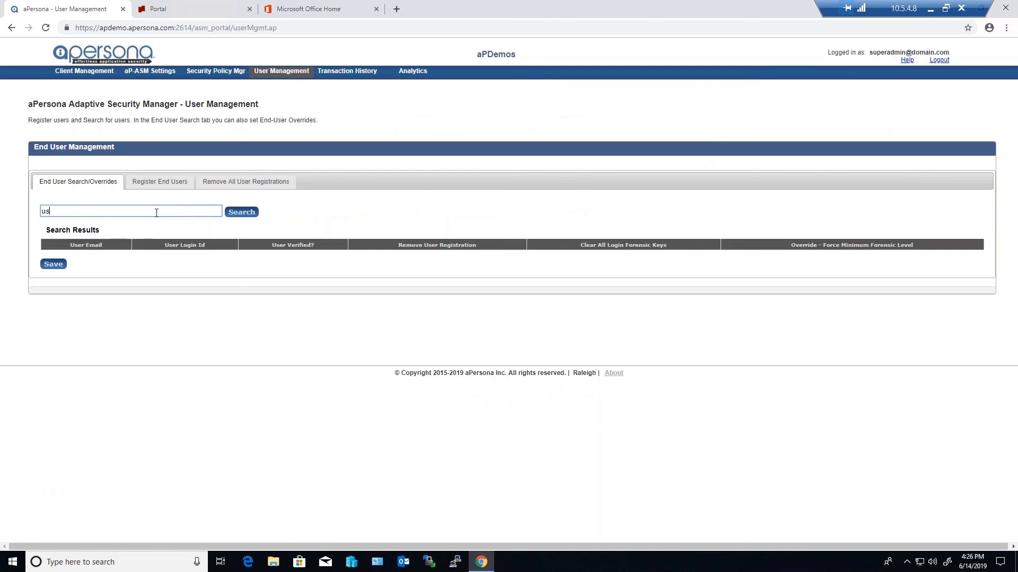
{"action": "left_click", "coordinate": [242, 213]}
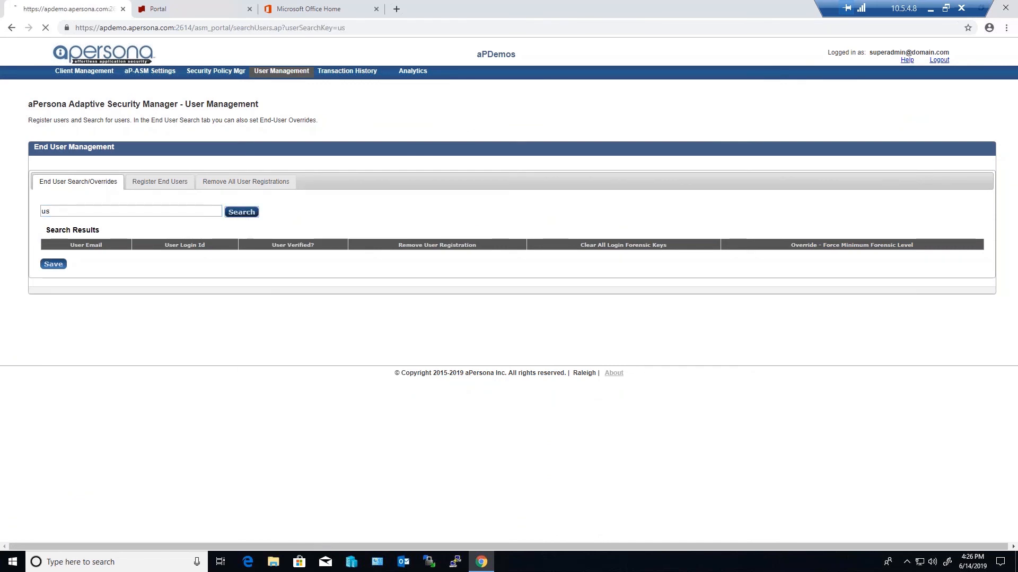
Search the end users for "apdemo" and set that user's forced minimum forensic level override to LEVEL_4
{"action": "double_click", "coordinate": [114, 212]}
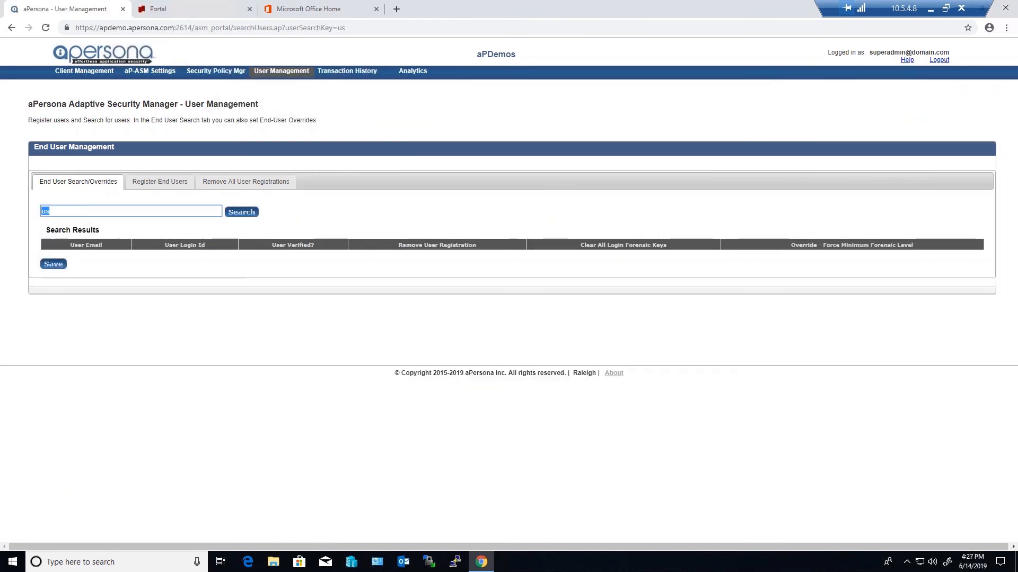
{"action": "type", "text": "apdemo"}
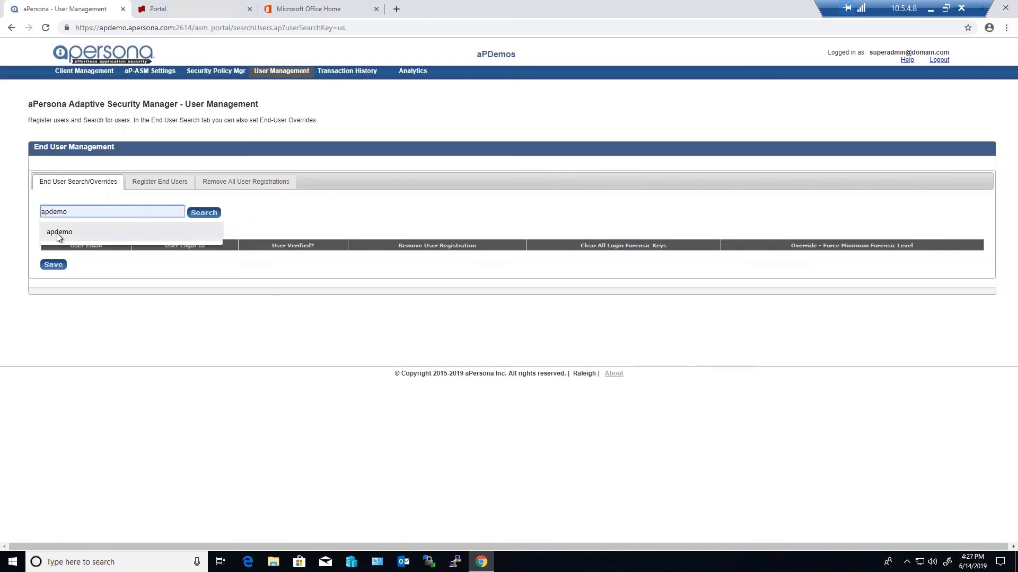
{"action": "left_click", "coordinate": [59, 231]}
{"action": "left_click", "coordinate": [241, 212]}
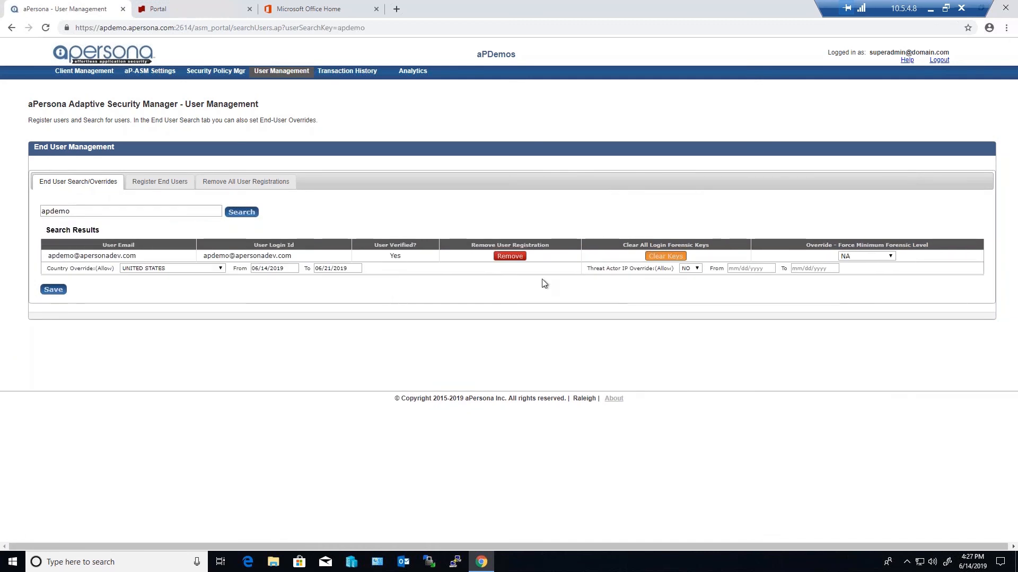
{"action": "left_click", "coordinate": [866, 256]}
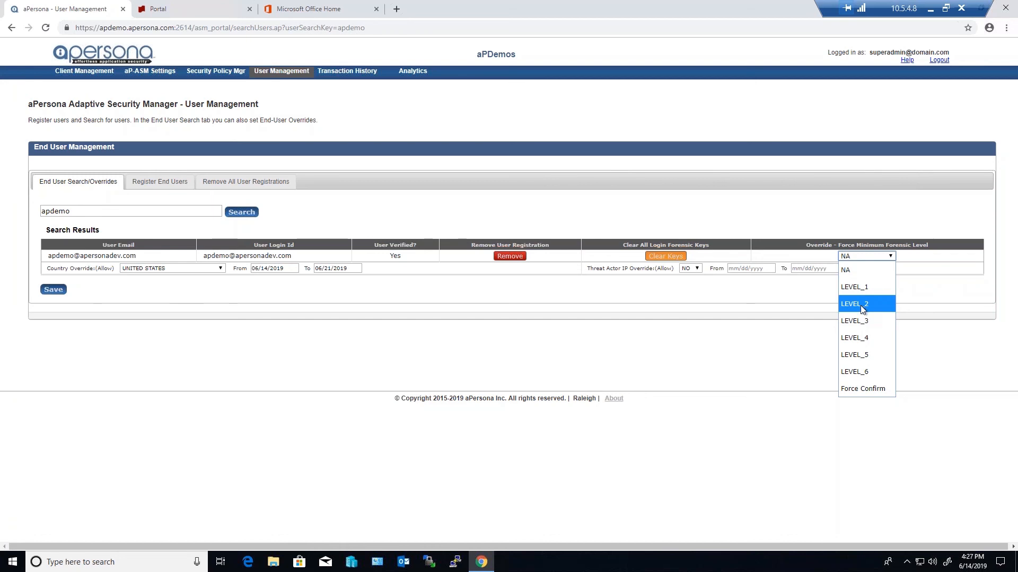
{"action": "left_click", "coordinate": [859, 338]}
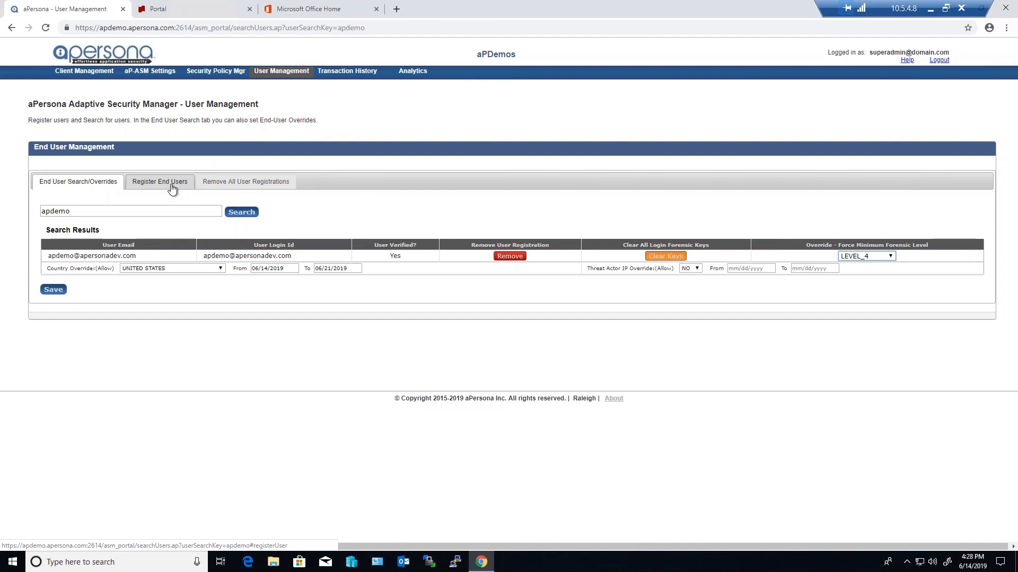
Review the failed transactions, and examine the newest Request Response Log entry's time, email address, security policy and request data
{"action": "left_click", "coordinate": [352, 73]}
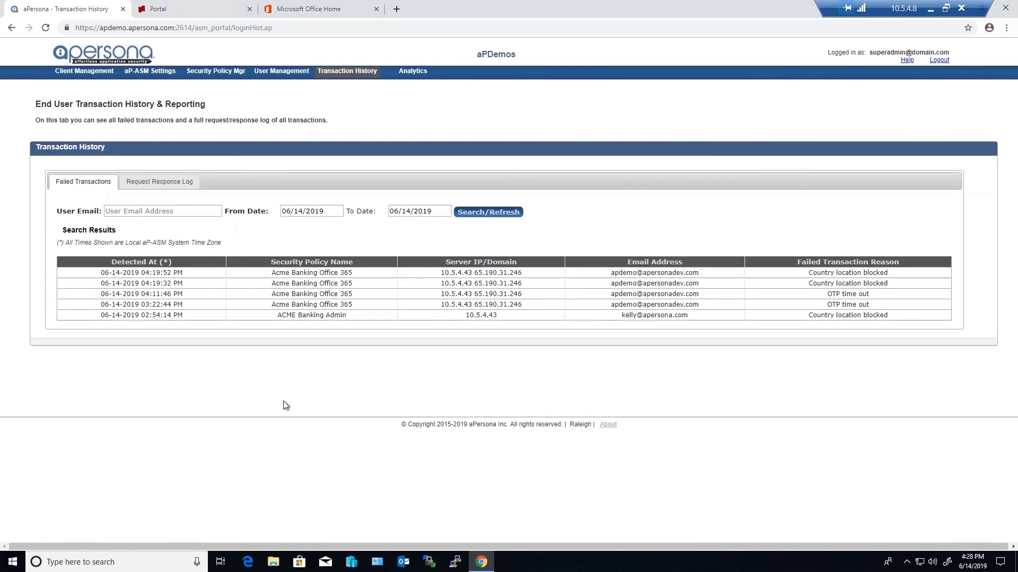
{"action": "left_click", "coordinate": [159, 183]}
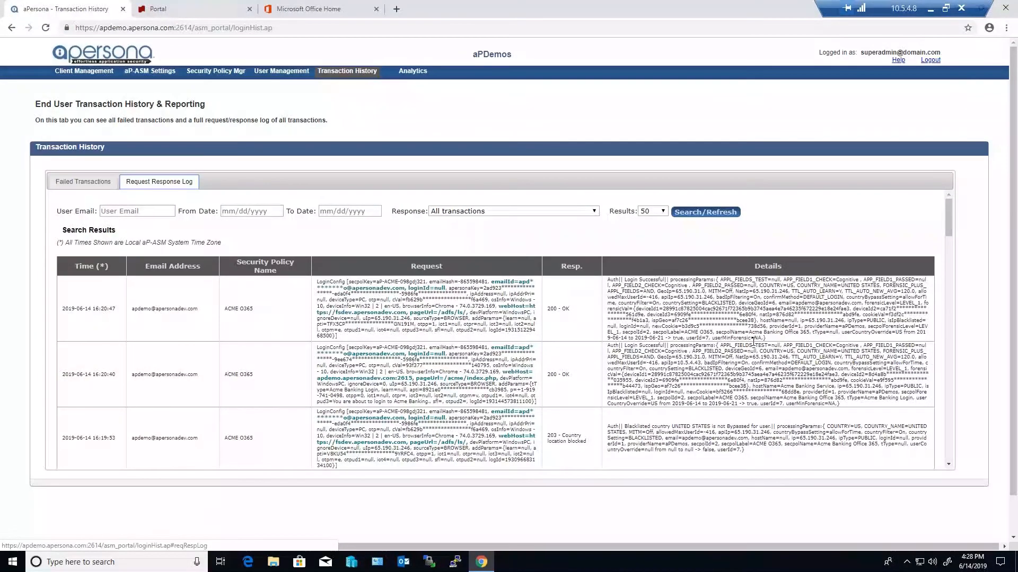
{"action": "left_click_drag", "start_coordinate": [950, 215], "coordinate": [958, 193]}
{"action": "left_click_drag", "start_coordinate": [113, 309], "coordinate": [63, 310]}
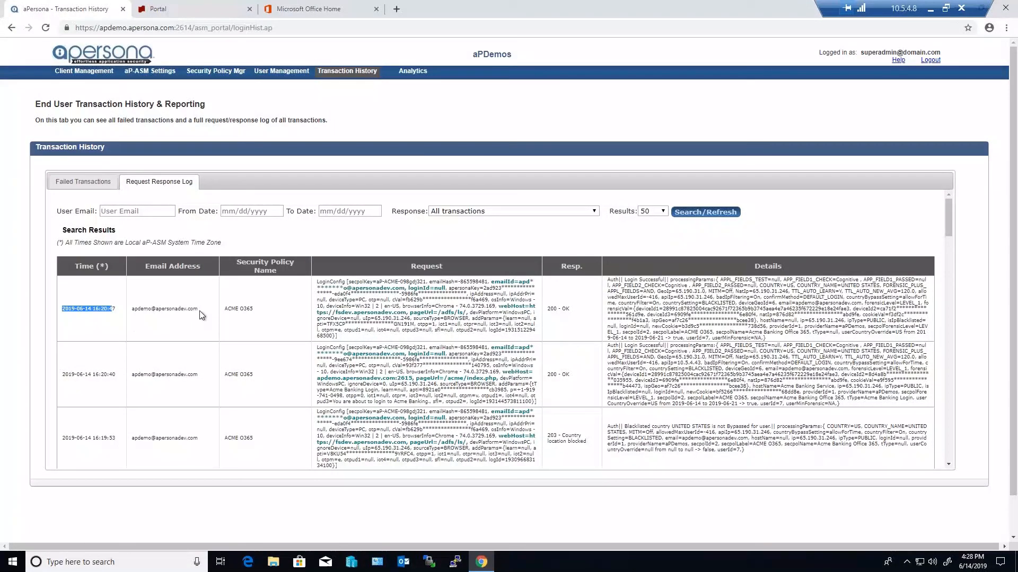
{"action": "left_click_drag", "start_coordinate": [200, 311], "coordinate": [131, 310]}
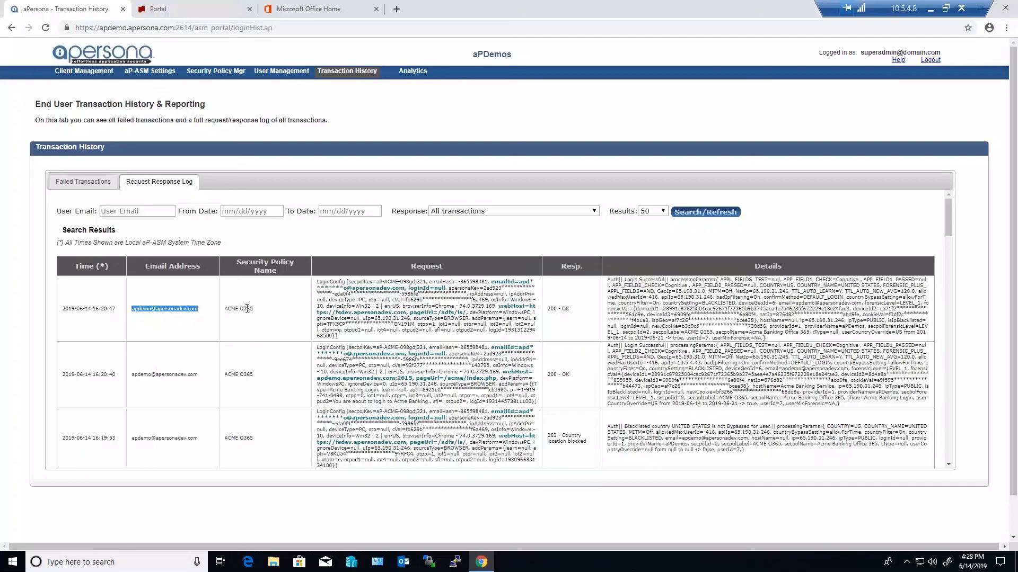
{"action": "left_click_drag", "start_coordinate": [254, 310], "coordinate": [227, 311]}
{"action": "left_click_drag", "start_coordinate": [345, 336], "coordinate": [315, 282]}
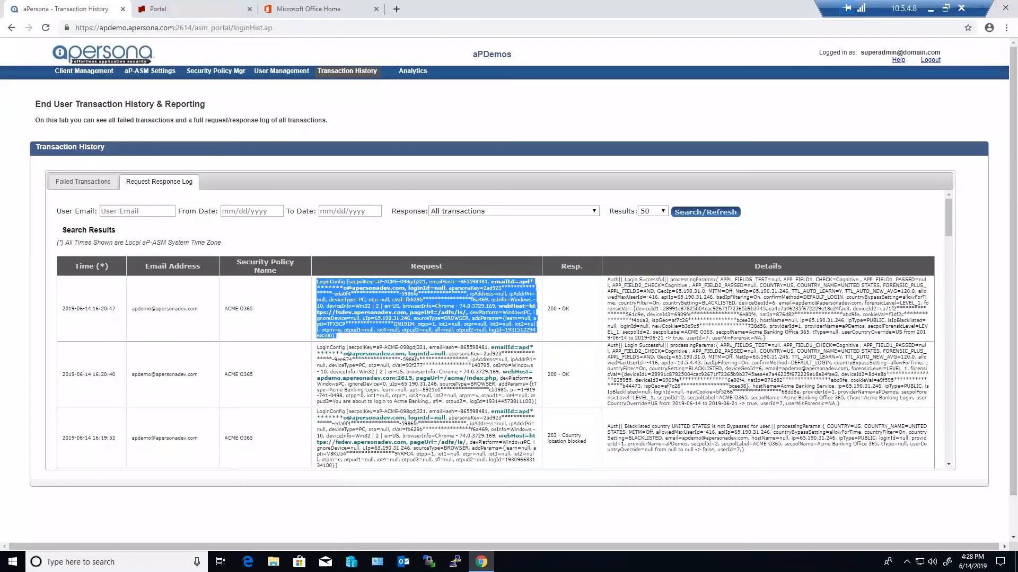
Examine the newest log entry's processing details and response code, and compare them with the responses of older transactions
{"action": "left_click", "coordinate": [701, 331]}
{"action": "left_click_drag", "start_coordinate": [770, 336], "coordinate": [613, 282]}
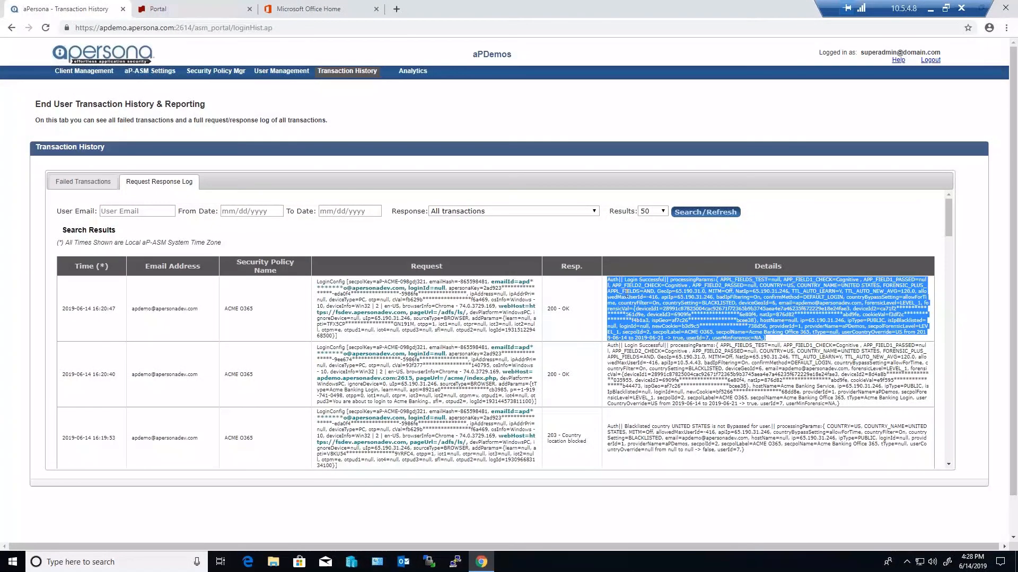
{"action": "left_click_drag", "start_coordinate": [576, 312], "coordinate": [549, 308]}
{"action": "scroll", "coordinate": [570, 403], "scroll_direction": "down", "scroll_amount": 1}
{"action": "left_click", "coordinate": [589, 395]}
{"action": "scroll", "coordinate": [571, 400], "scroll_direction": "down", "scroll_amount": 1}
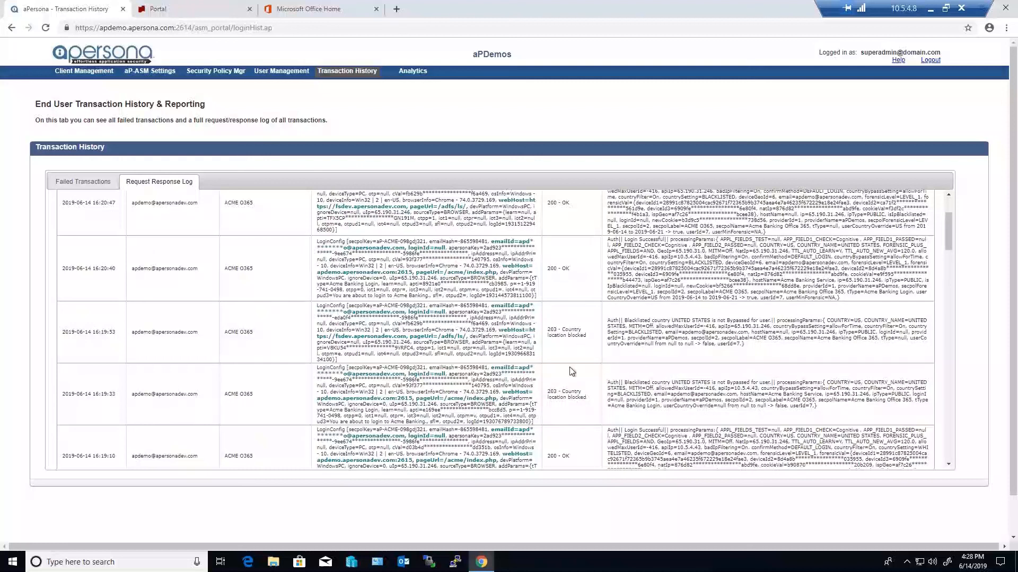
Set up an ASM Summary - Daily analytics report starting 06/01/2019 for the client aPDemos
{"action": "left_click", "coordinate": [412, 71]}
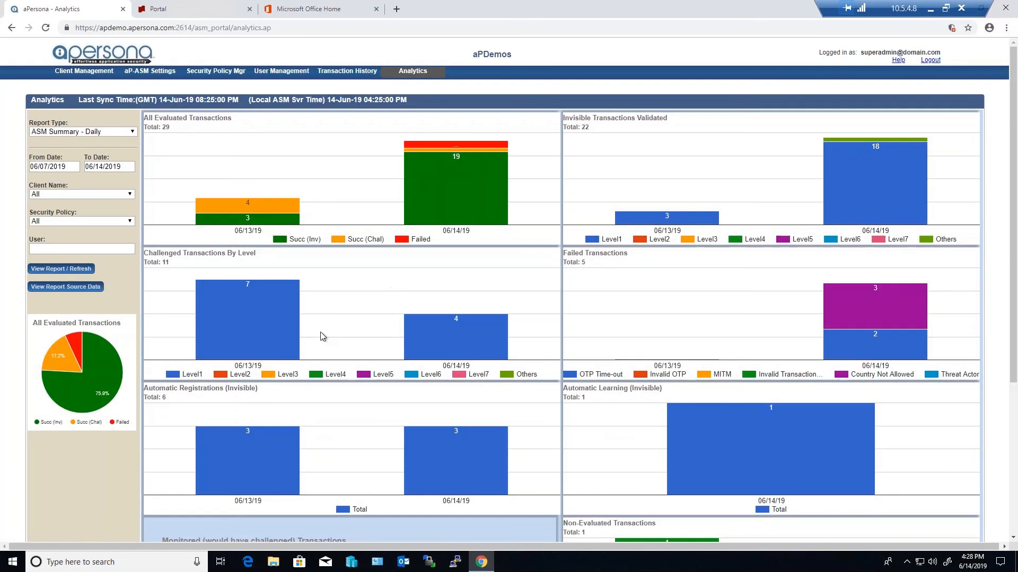
{"action": "left_click", "coordinate": [106, 133]}
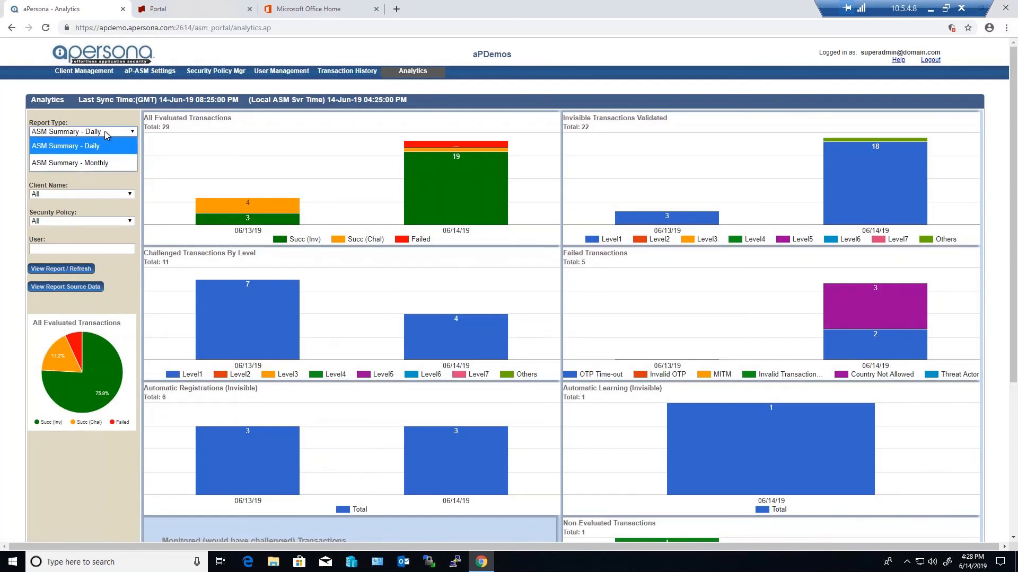
{"action": "left_click", "coordinate": [104, 144]}
{"action": "left_click", "coordinate": [58, 167]}
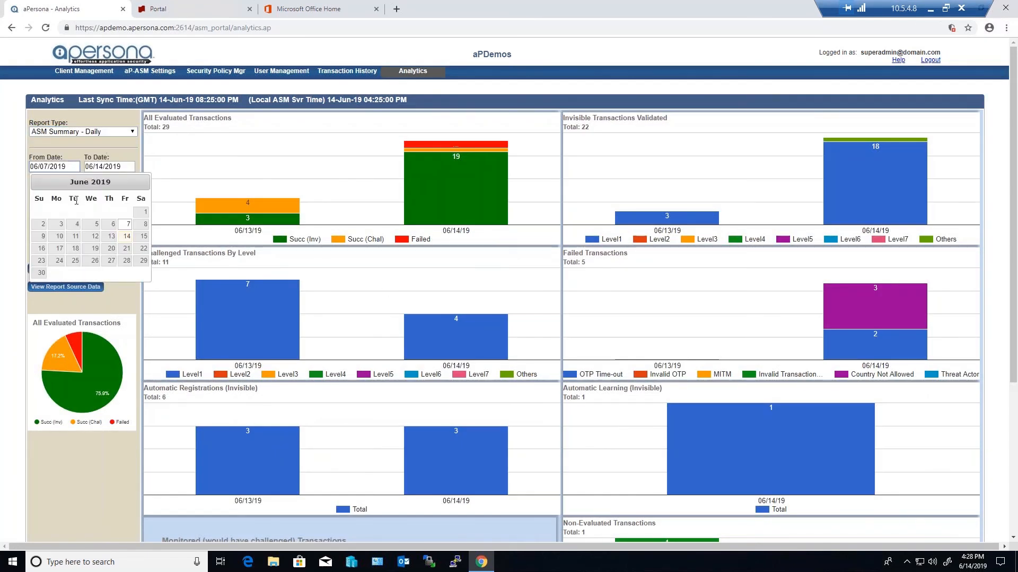
{"action": "left_click", "coordinate": [141, 212]}
{"action": "left_click", "coordinate": [72, 195]}
{"action": "left_click", "coordinate": [61, 229]}
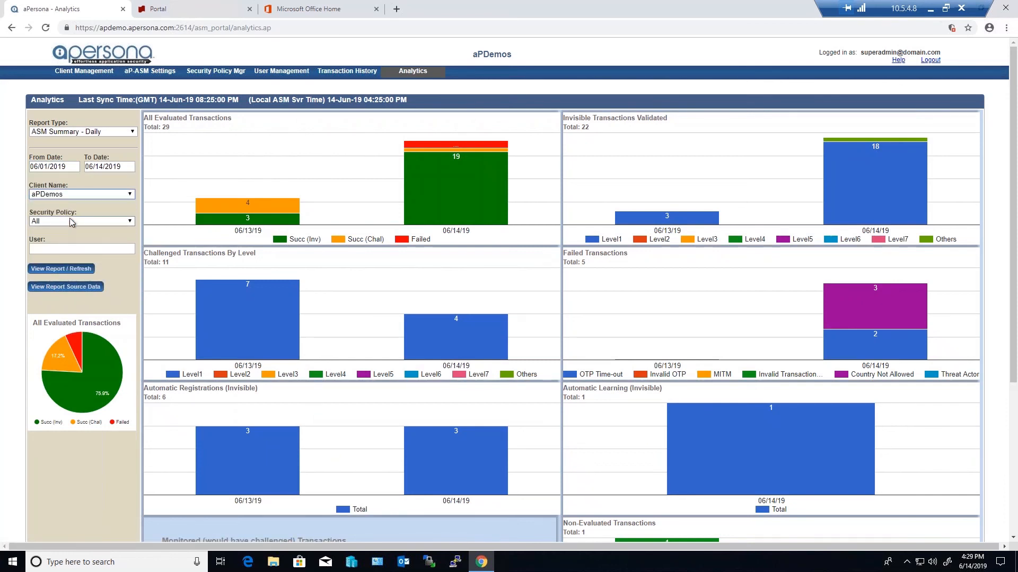
Filter the analytics report by the ACME O365 security policy and the user "apdemo", and generate it
{"action": "left_click", "coordinate": [65, 225]}
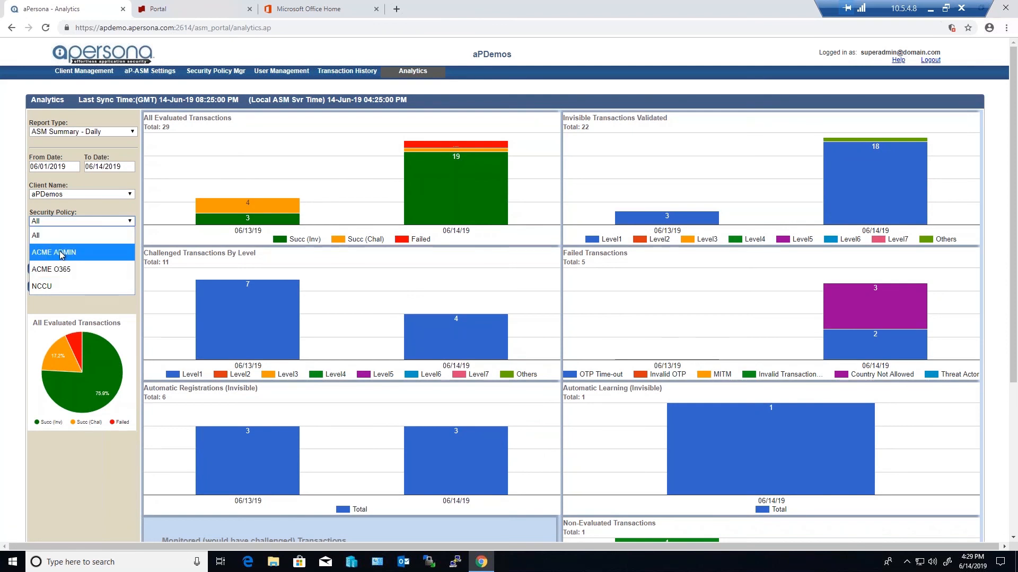
{"action": "left_click", "coordinate": [58, 270]}
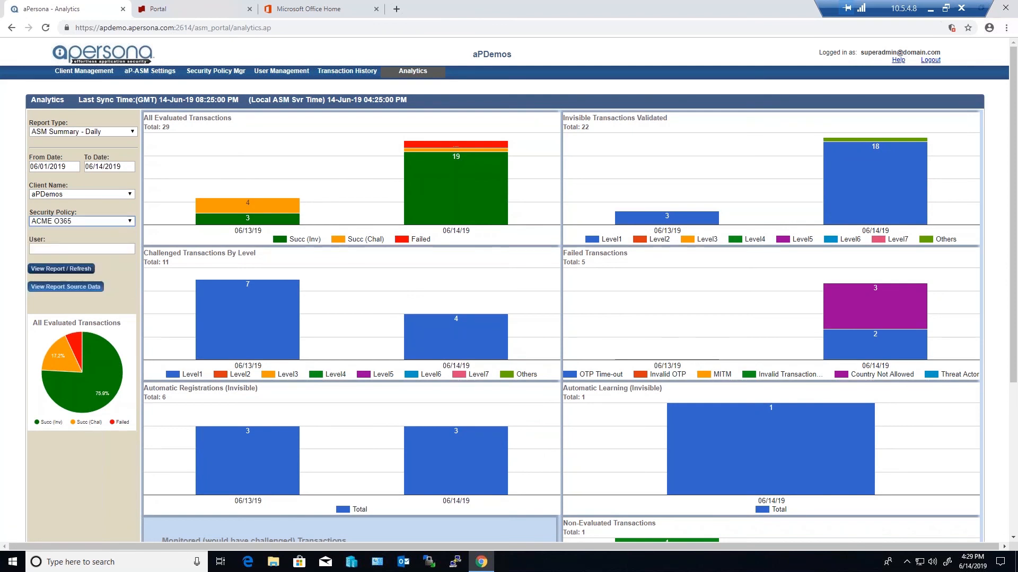
{"action": "left_click", "coordinate": [61, 249]}
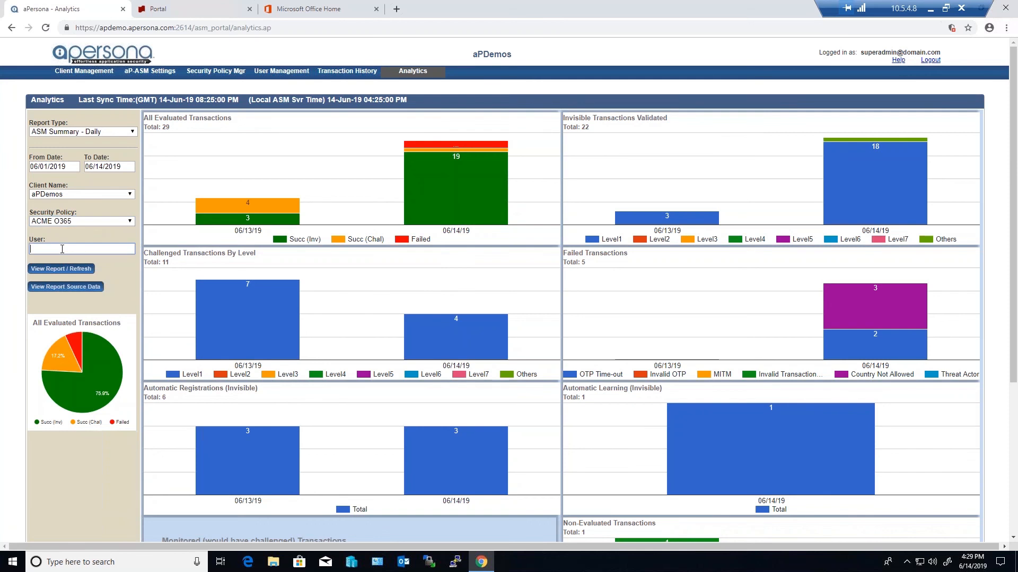
{"action": "type", "text": "apdemo"}
{"action": "left_click", "coordinate": [58, 270]}
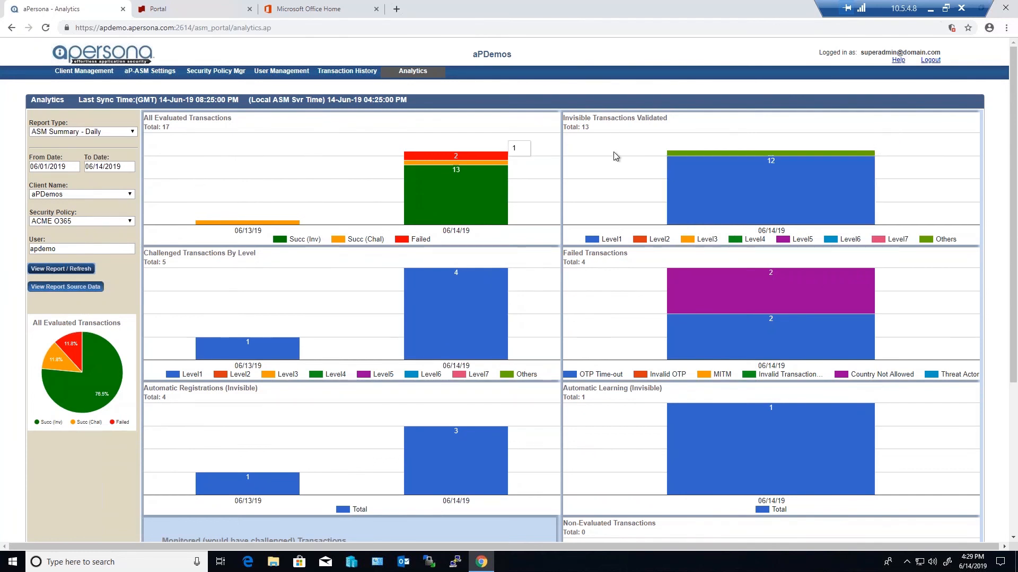
Examine the report's charts for invisible, failed, automatically registered, automatically learned, monitored and non-evaluated transactions
{"action": "mouse_move", "coordinate": [870, 161]}
{"action": "mouse_move", "coordinate": [752, 288]}
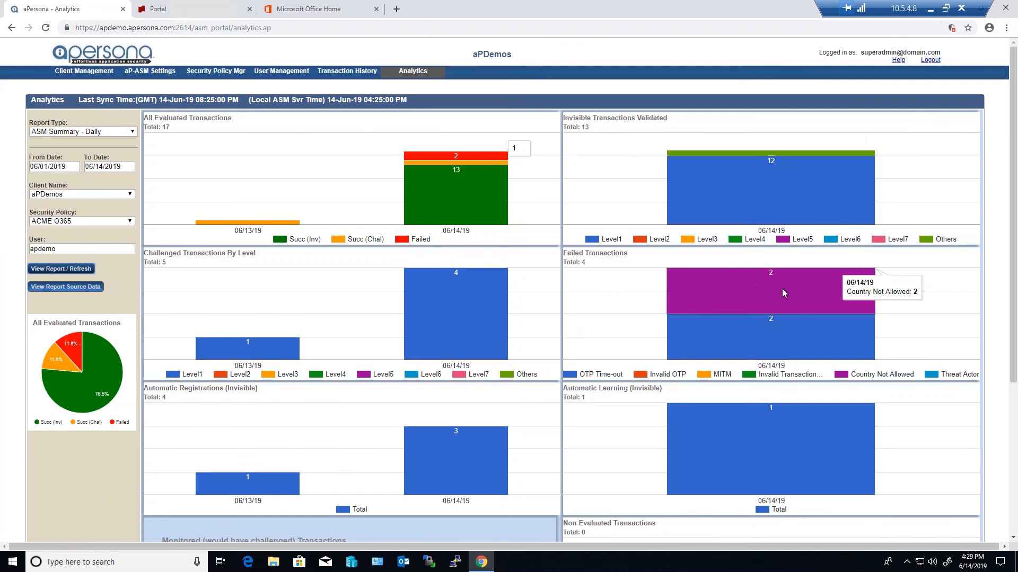
{"action": "scroll", "coordinate": [781, 288], "scroll_direction": "down", "scroll_amount": 1}
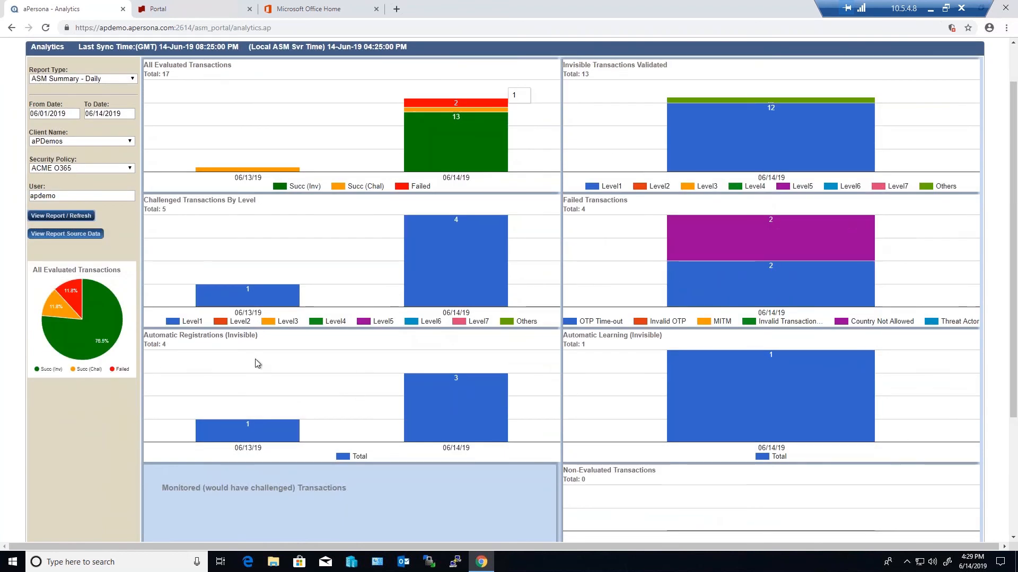
{"action": "mouse_move", "coordinate": [746, 356]}
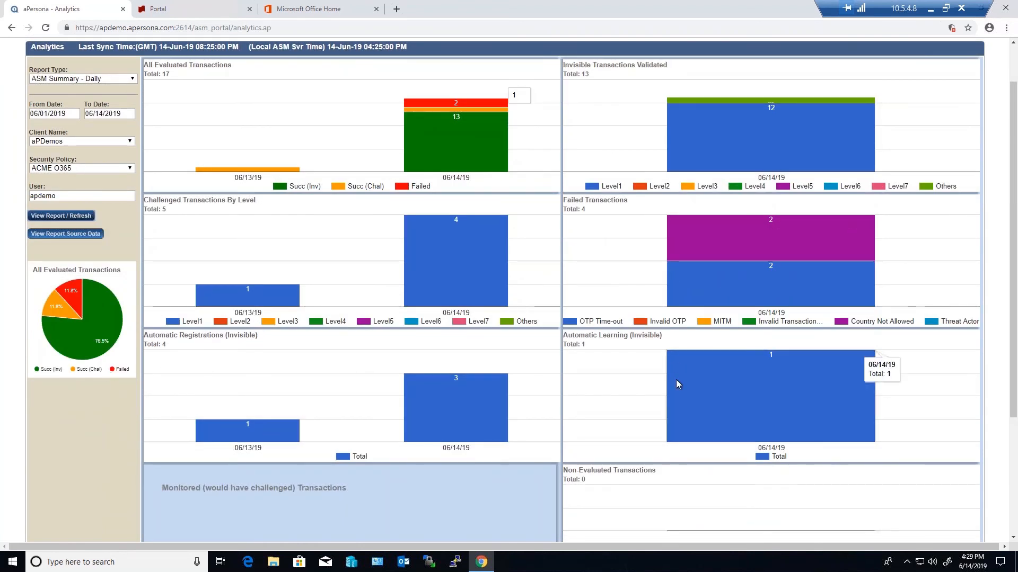
{"action": "scroll", "coordinate": [603, 398], "scroll_direction": "down", "scroll_amount": 1}
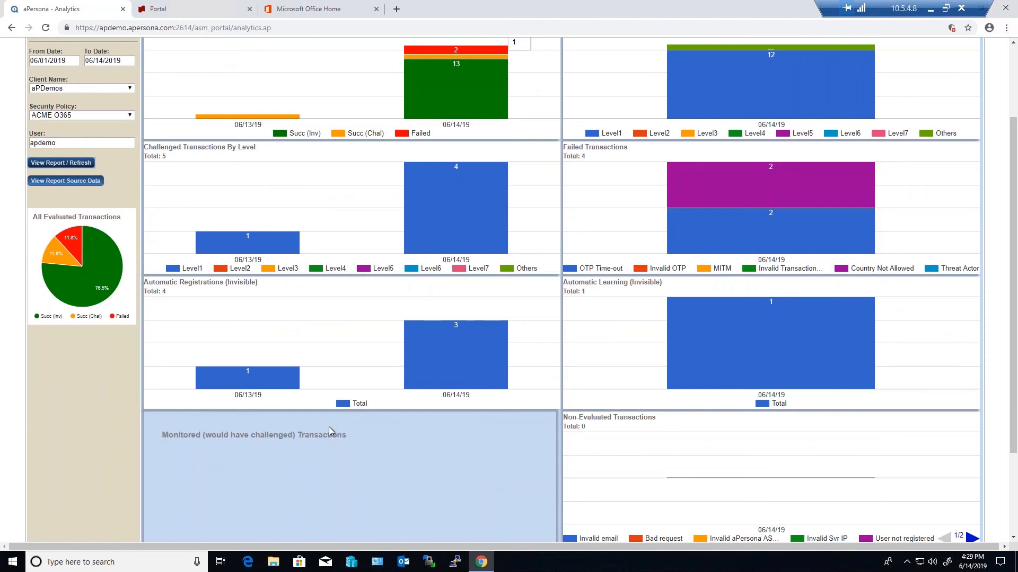
{"action": "scroll", "coordinate": [300, 465], "scroll_direction": "up", "scroll_amount": 2}
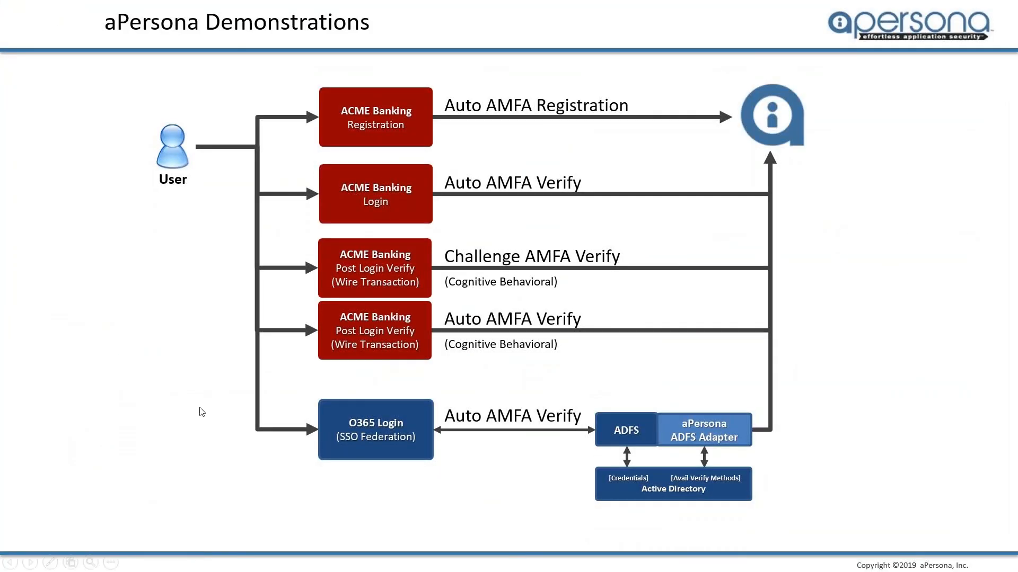
{"action": "left_click", "coordinate": [201, 412]}
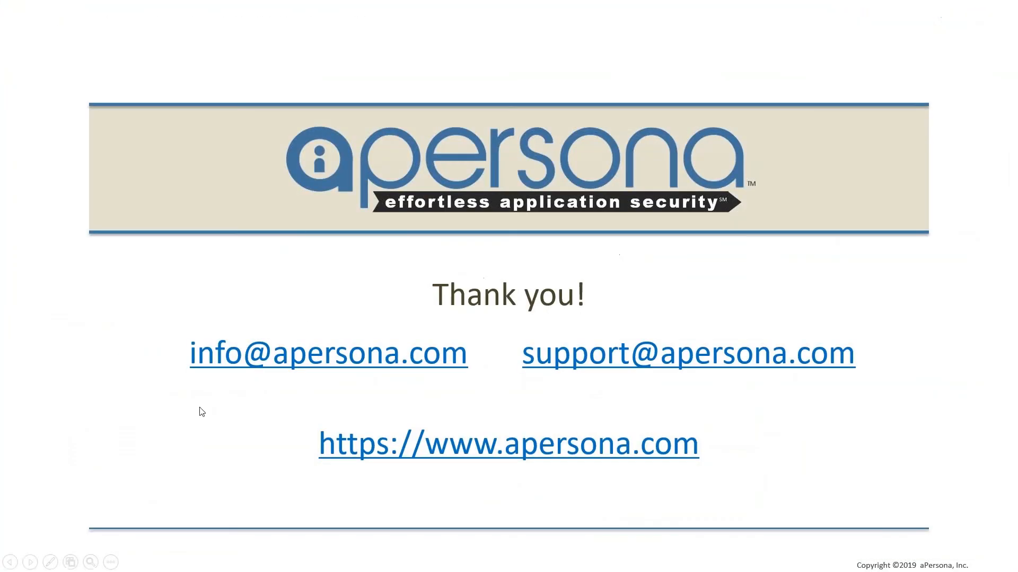